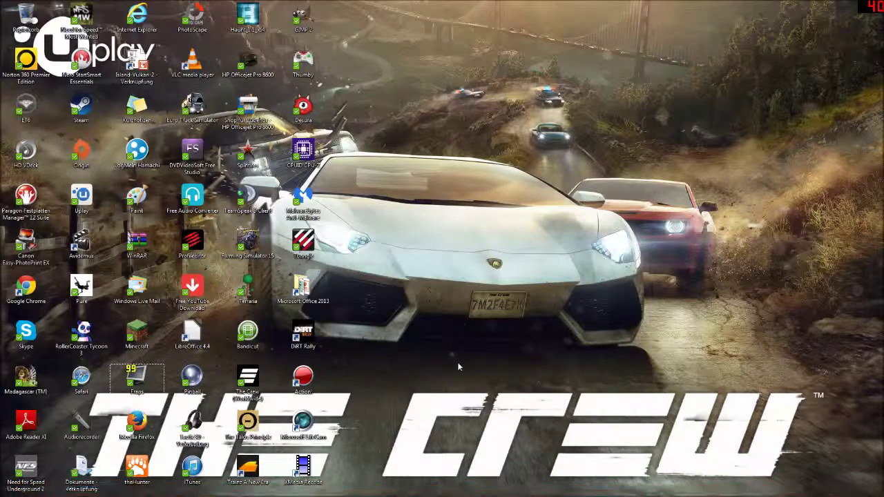
- Launch the Action! screen recorder from the desktop and reposition its window over the wallpaper
{"action": "double_click", "coordinate": [312, 376]}
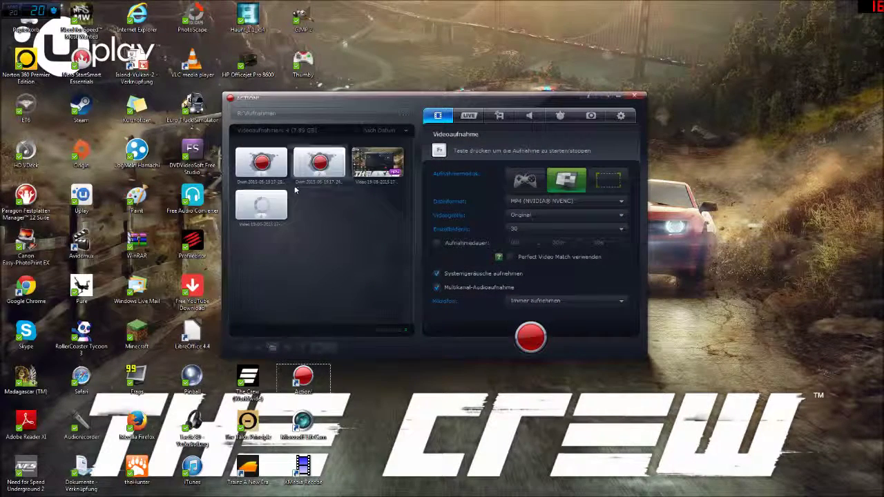
{"action": "left_click_drag", "start_coordinate": [412, 106], "coordinate": [447, 111]}
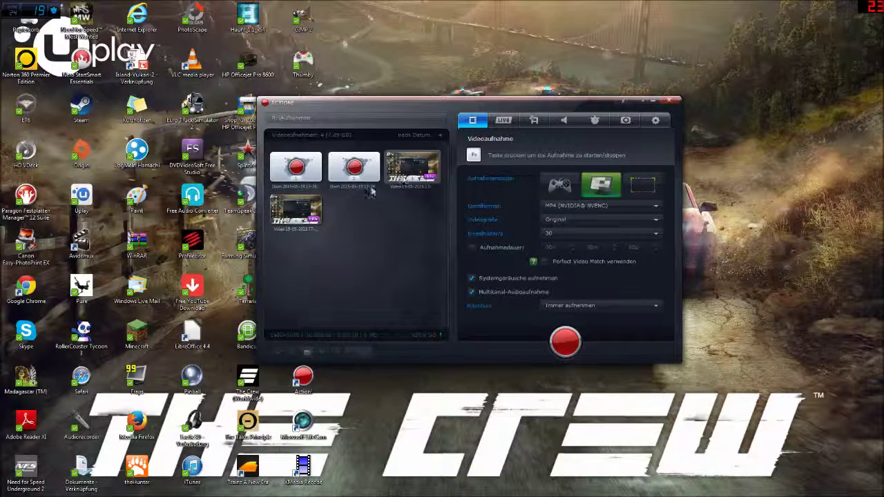
{"action": "mouse_move", "coordinate": [460, 111]}
{"action": "left_mouse_down"}
{"action": "mouse_move", "coordinate": [446, 110]}
{"action": "mouse_move", "coordinate": [474, 99]}
{"action": "left_mouse_up"}
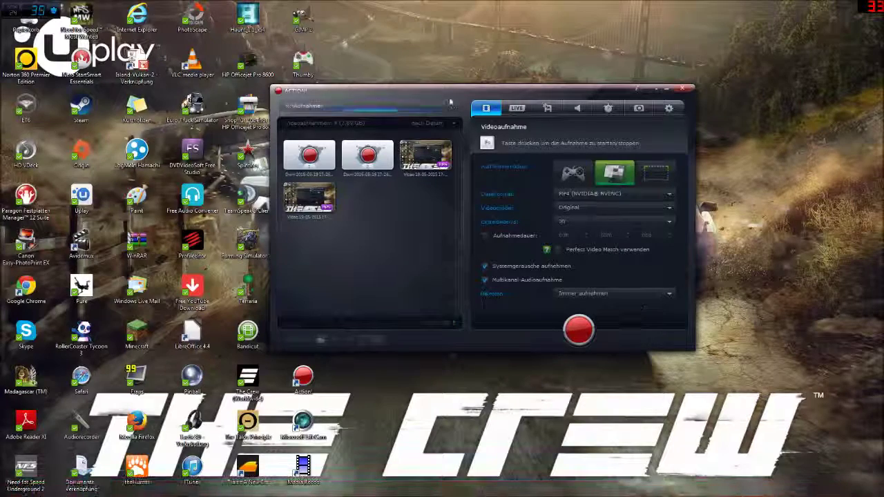
{"action": "left_click_drag", "start_coordinate": [450, 103], "coordinate": [424, 101]}
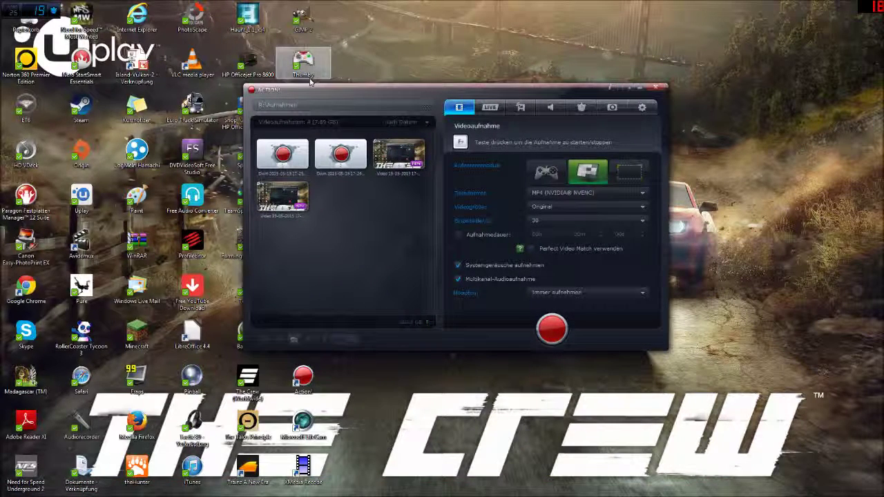
{"action": "left_click_drag", "start_coordinate": [439, 97], "coordinate": [422, 95]}
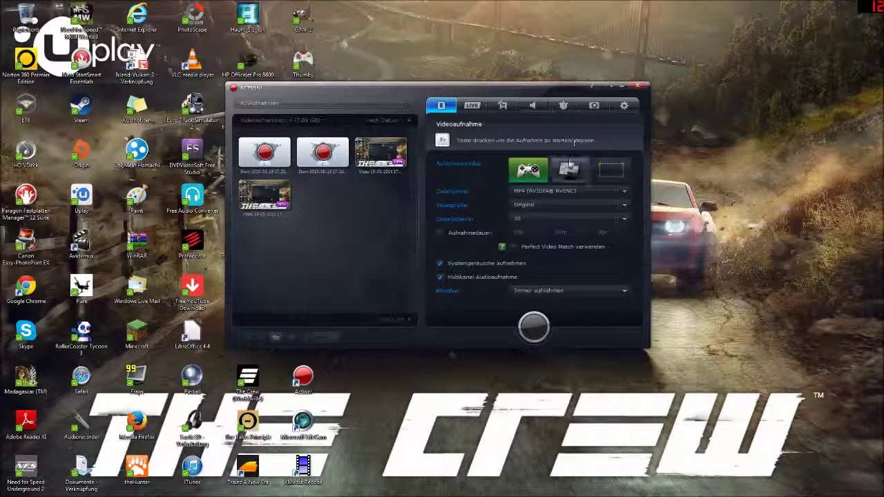
- Switch the recording mode to desktop capture and try toggling a video recording
{"action": "left_click", "coordinate": [568, 171]}
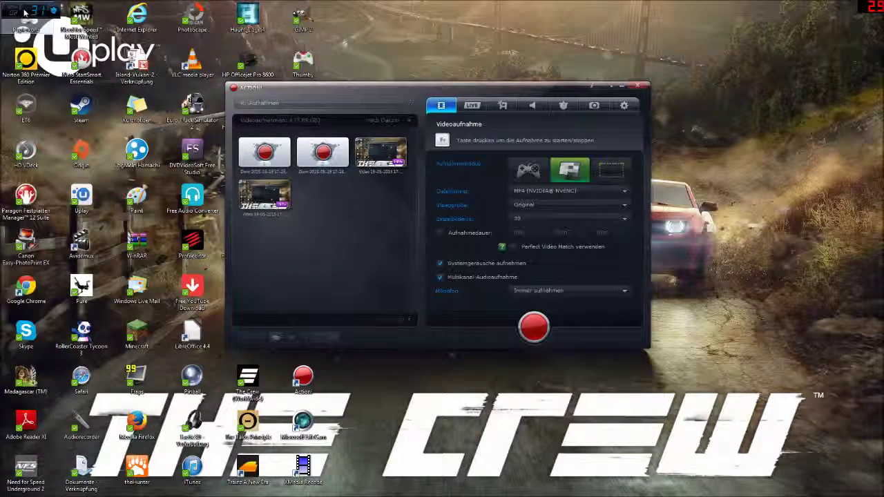
{"action": "key", "text": "F9"}
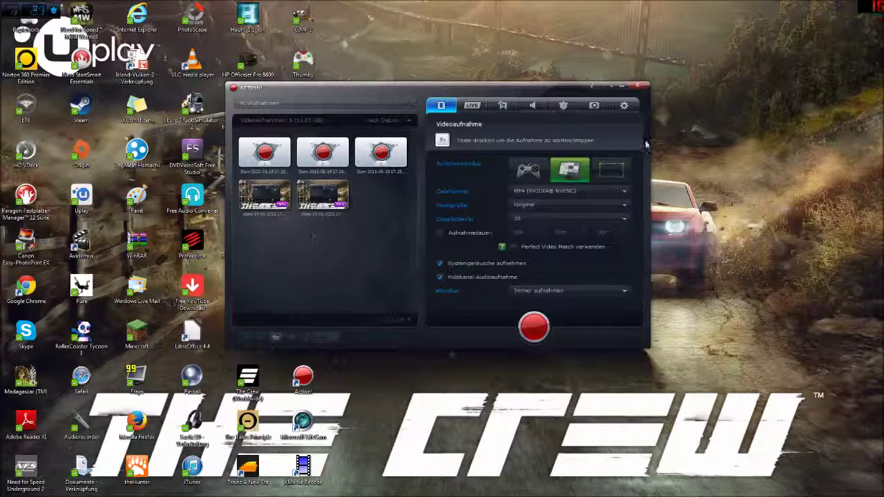
- Try the selected-area recording mode, resizing the capture frame to about 561x396, and close the frame
{"action": "left_click", "coordinate": [613, 172]}
{"action": "left_click_drag", "start_coordinate": [525, 320], "coordinate": [470, 323]}
{"action": "left_click_drag", "start_coordinate": [606, 166], "coordinate": [686, 167]}
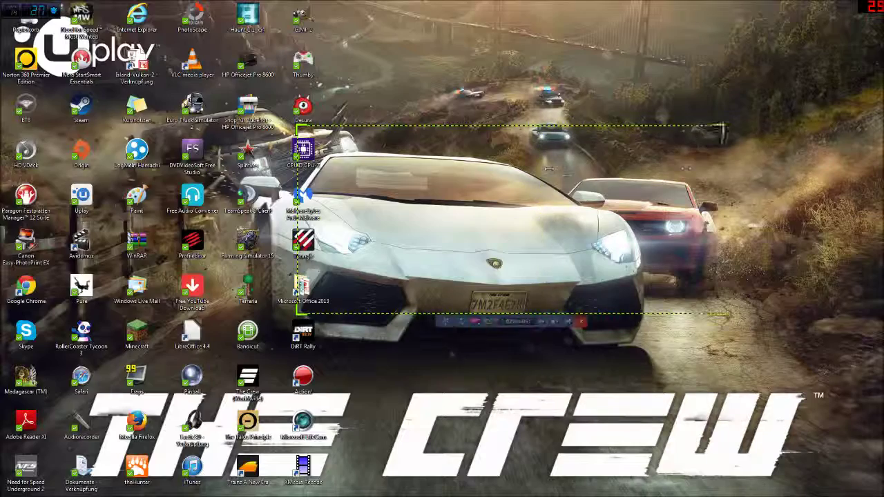
{"action": "left_click_drag", "start_coordinate": [548, 168], "coordinate": [546, 177]}
{"action": "left_click_drag", "start_coordinate": [479, 128], "coordinate": [470, 136]}
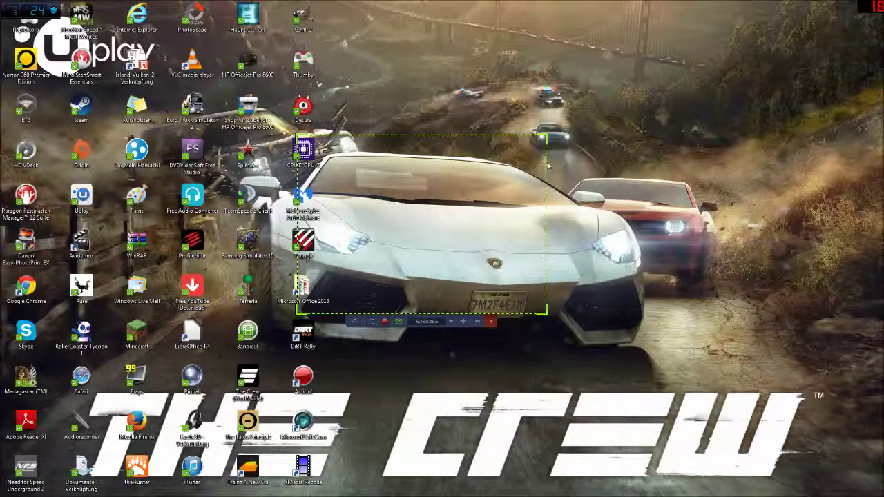
{"action": "left_click_drag", "start_coordinate": [547, 163], "coordinate": [556, 163]}
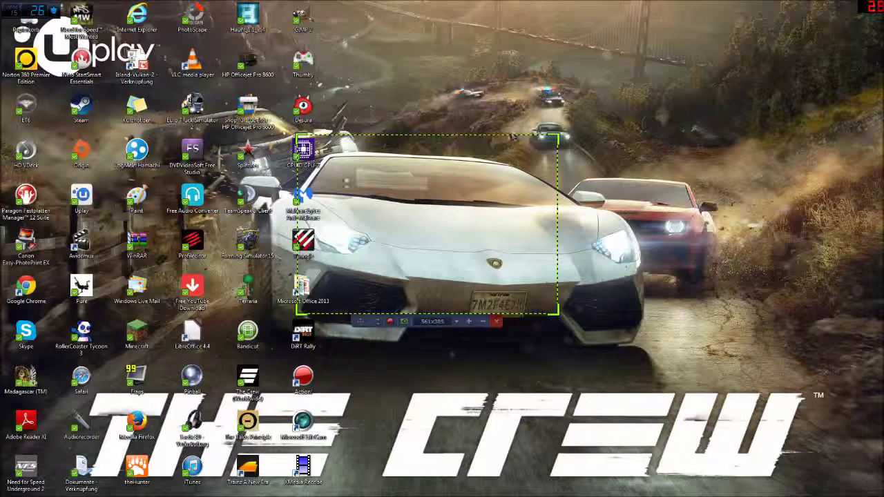
{"action": "left_click_drag", "start_coordinate": [425, 138], "coordinate": [408, 130]}
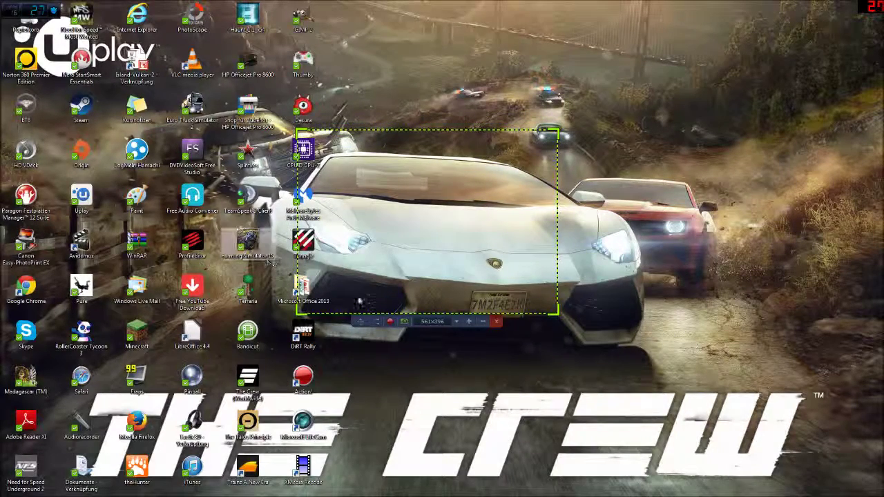
{"action": "left_click", "coordinate": [496, 322]}
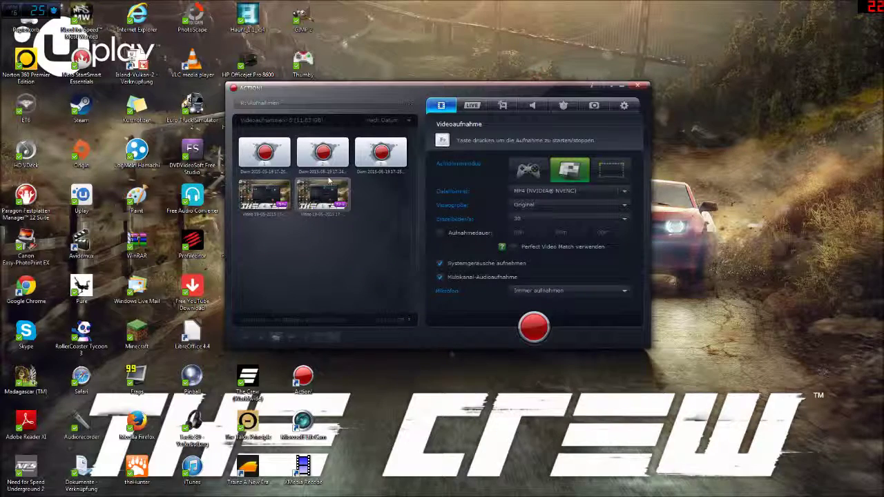
- Set the recording mode to game capture after briefly switching to desktop capture
{"action": "left_click", "coordinate": [527, 170]}
{"action": "left_click", "coordinate": [568, 173]}
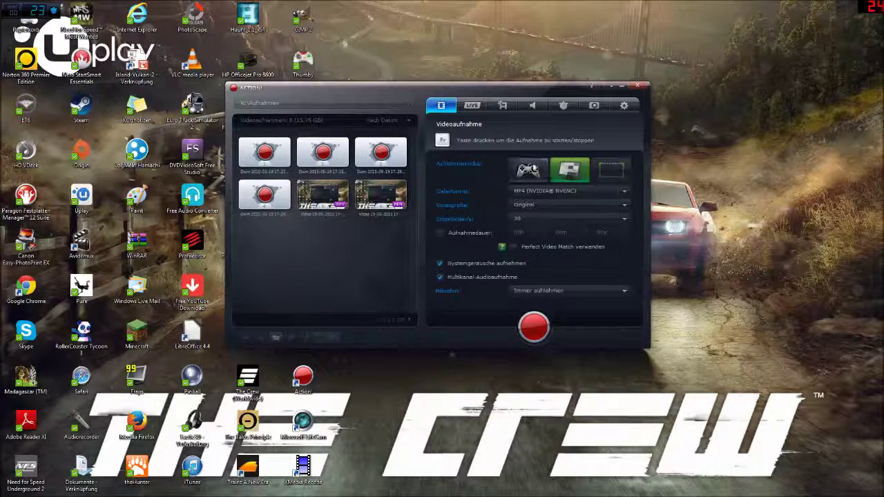
{"action": "left_click", "coordinate": [525, 171]}
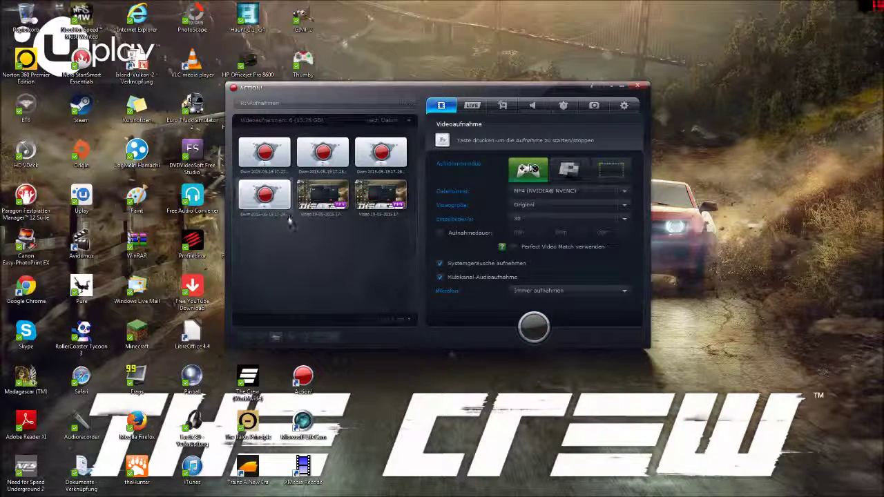
- Review the available options for file format, video size and frame rate, keeping the current choices
{"action": "left_click", "coordinate": [543, 192]}
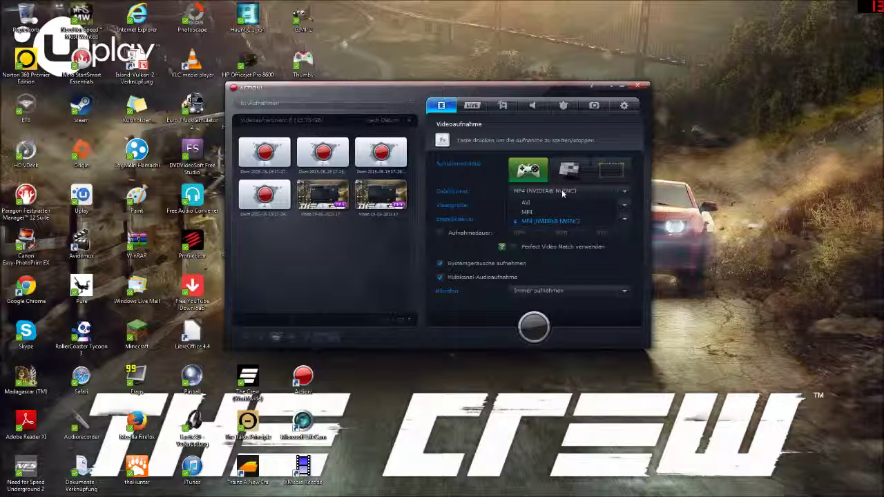
{"action": "left_click", "coordinate": [561, 189]}
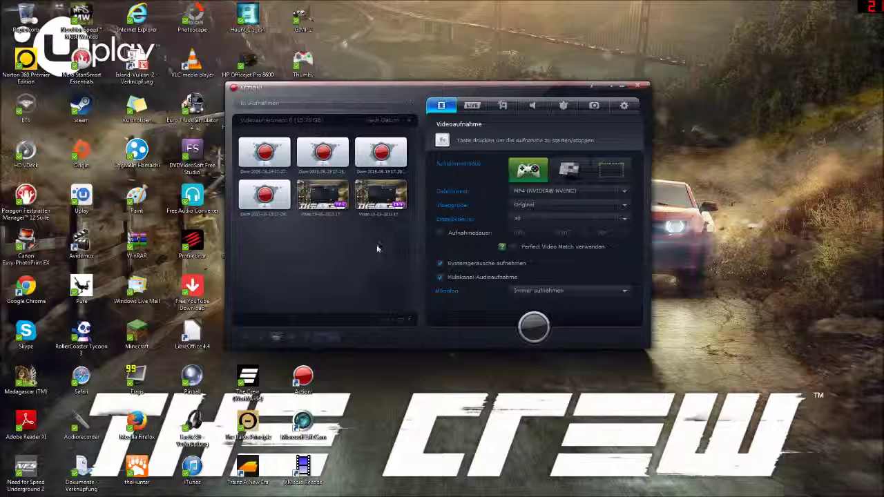
{"action": "left_click", "coordinate": [534, 207]}
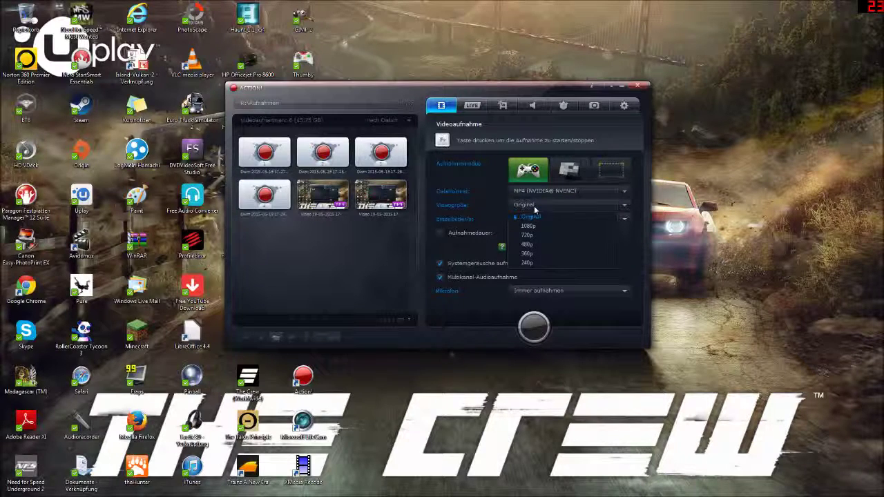
{"action": "left_click", "coordinate": [534, 210]}
{"action": "left_click", "coordinate": [531, 221]}
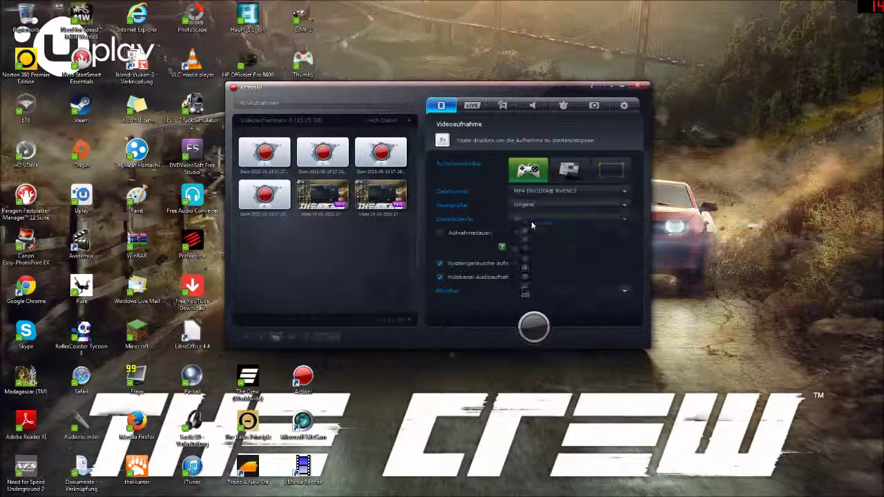
{"action": "left_click", "coordinate": [530, 221]}
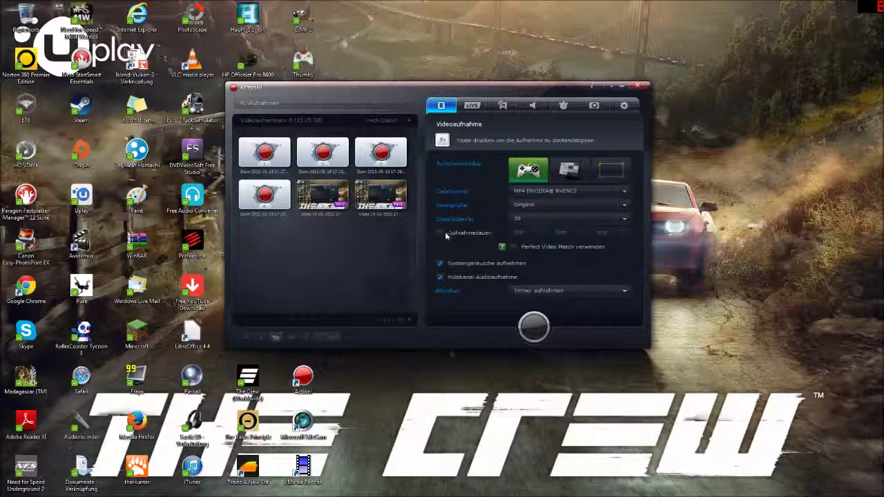
- Shift the recorder window slightly and review the microphone recording options without changing the selection
{"action": "left_click_drag", "start_coordinate": [461, 89], "coordinate": [466, 83]}
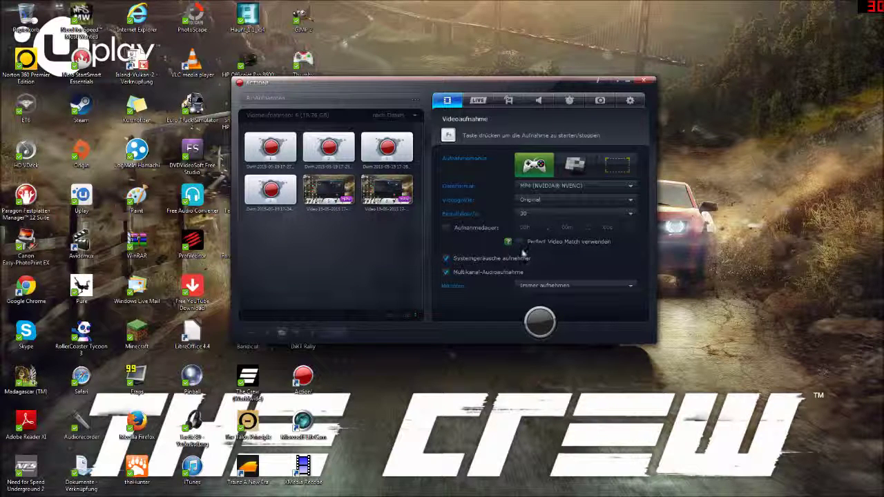
{"action": "left_click_drag", "start_coordinate": [492, 84], "coordinate": [478, 87]}
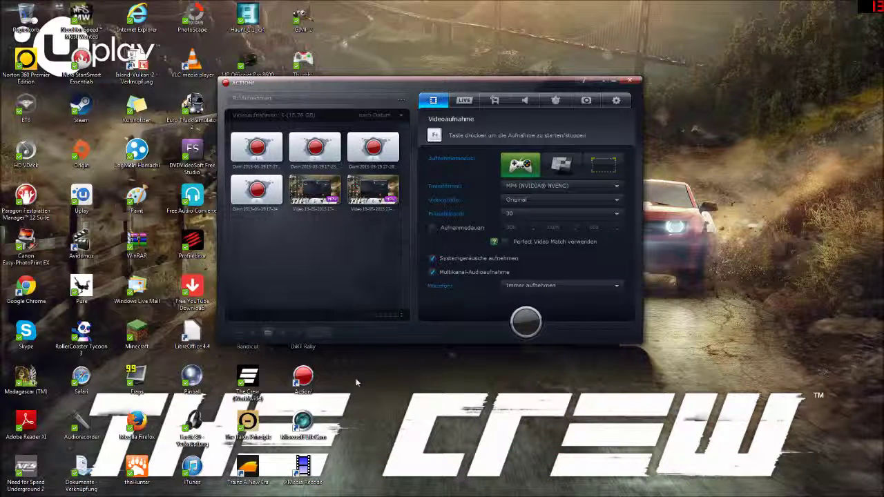
{"action": "left_click_drag", "start_coordinate": [408, 90], "coordinate": [422, 88]}
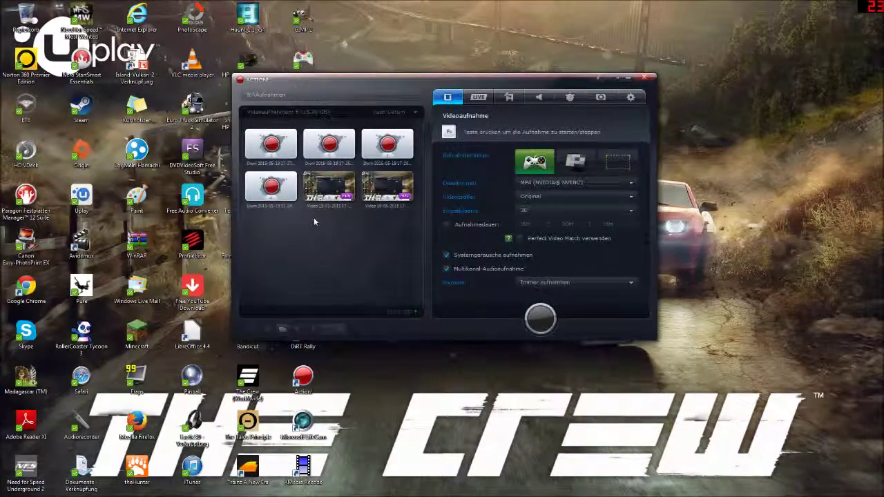
{"action": "left_click", "coordinate": [560, 283]}
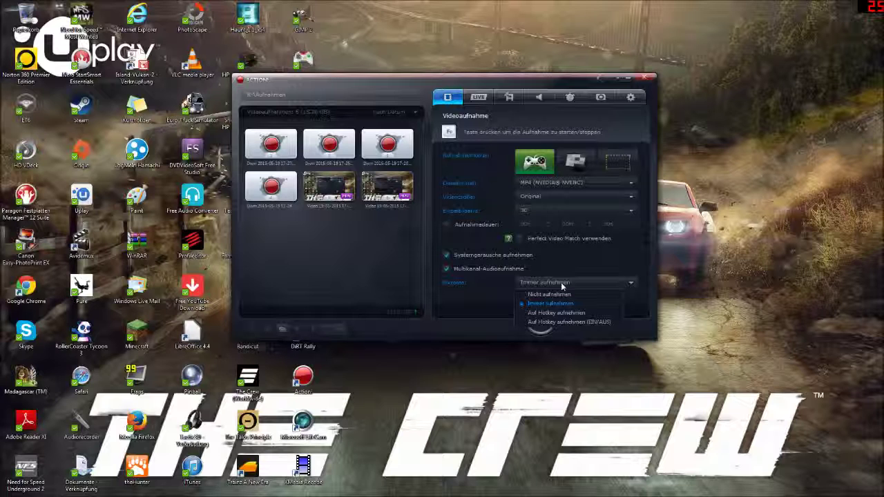
{"action": "left_click", "coordinate": [561, 284]}
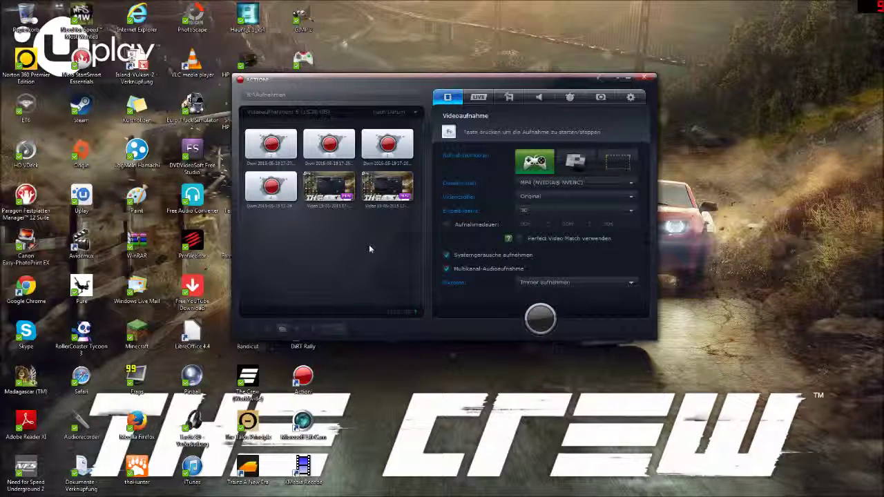
- Examine the info and settings pages of Action! LIVE Streaming
{"action": "left_click", "coordinate": [478, 98]}
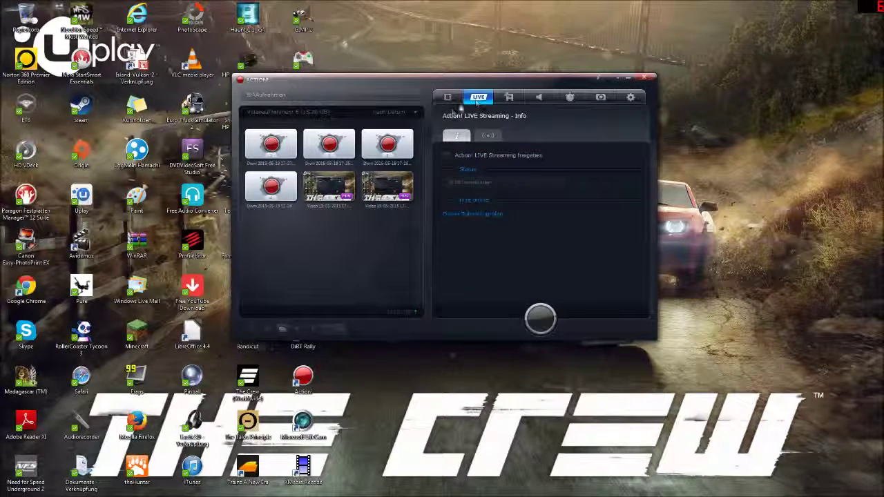
{"action": "left_click", "coordinate": [488, 136]}
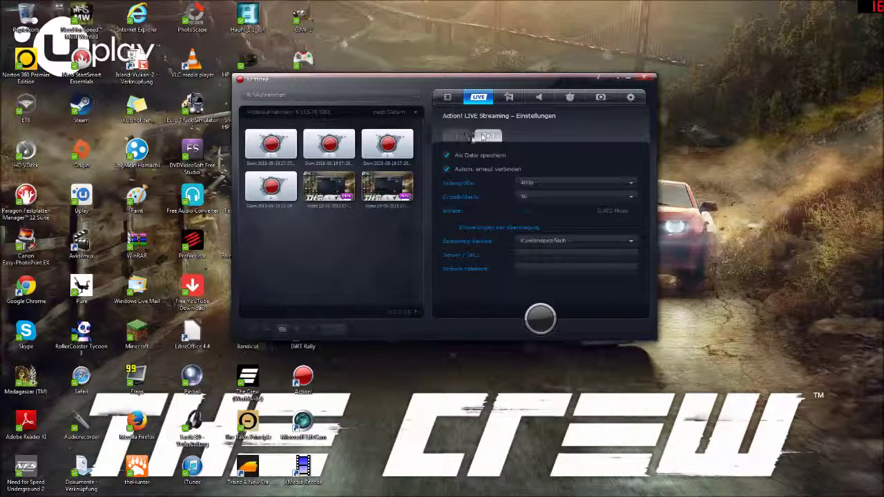
{"action": "left_click", "coordinate": [451, 137]}
{"action": "left_click", "coordinate": [488, 136]}
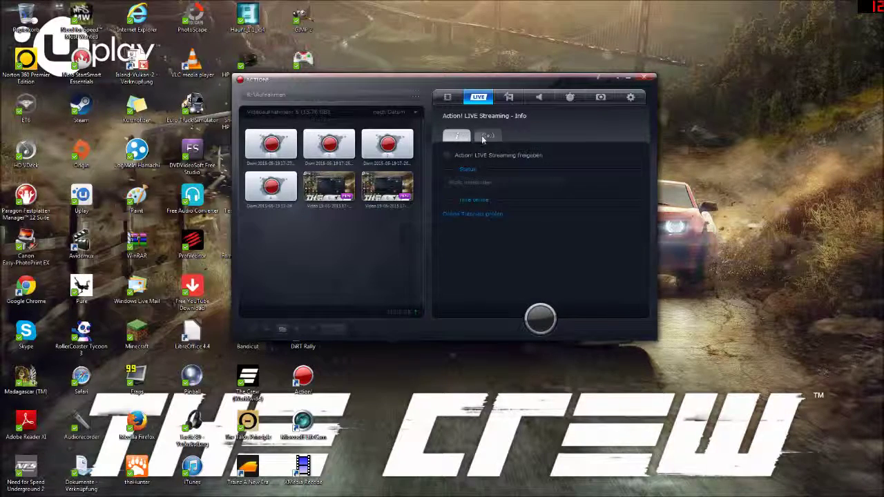
{"action": "left_click", "coordinate": [459, 136]}
{"action": "left_click", "coordinate": [487, 137]}
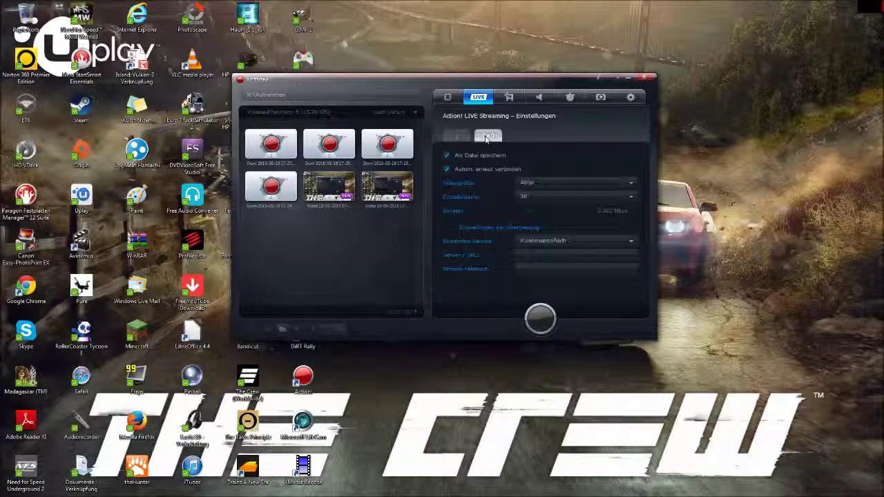
{"action": "left_click", "coordinate": [453, 136]}
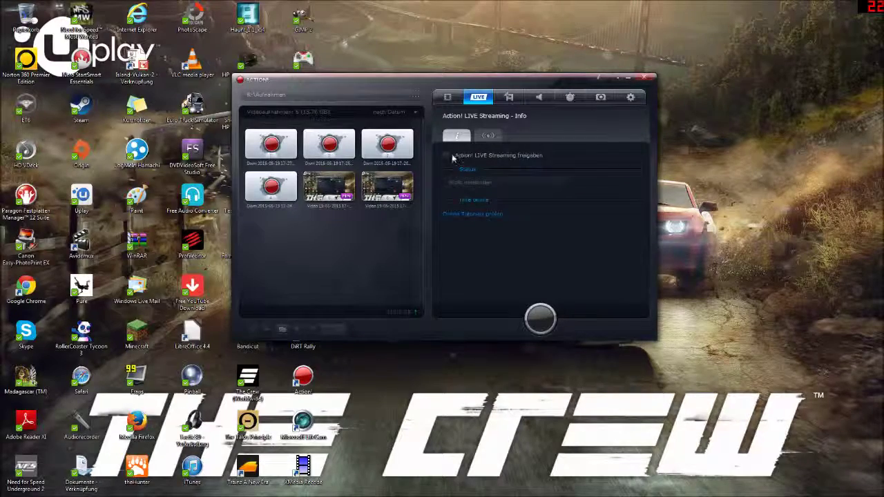
{"action": "left_click", "coordinate": [492, 138]}
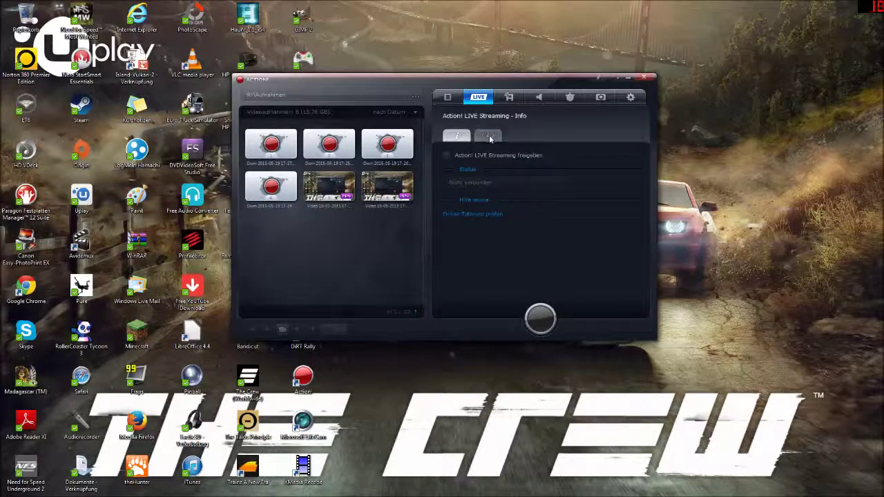
{"action": "left_click", "coordinate": [459, 139]}
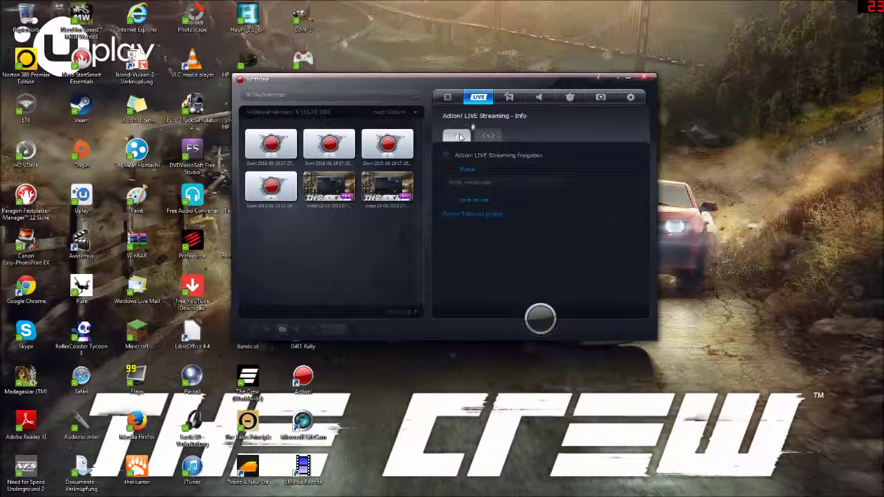
- Examine the info and settings pages of the Remote Action! feature
{"action": "left_click", "coordinate": [507, 98]}
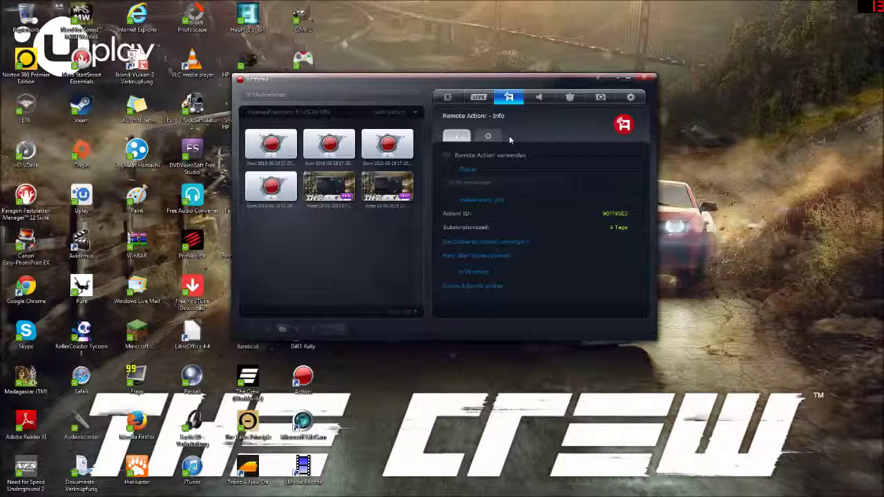
{"action": "left_click", "coordinate": [479, 97]}
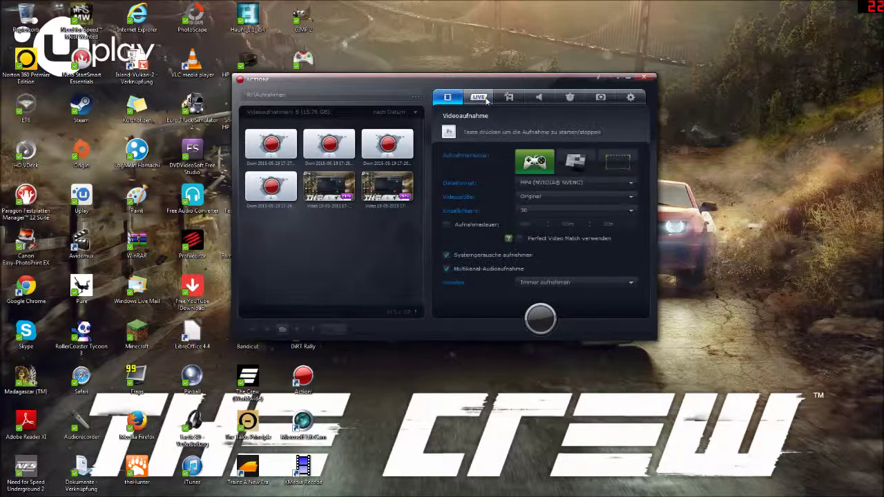
{"action": "left_click", "coordinate": [508, 96]}
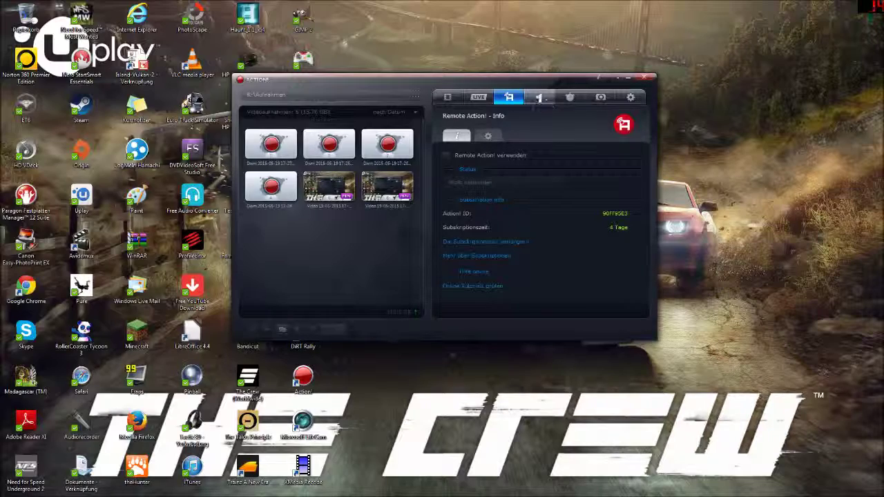
{"action": "left_click", "coordinate": [484, 137]}
{"action": "left_click", "coordinate": [457, 137]}
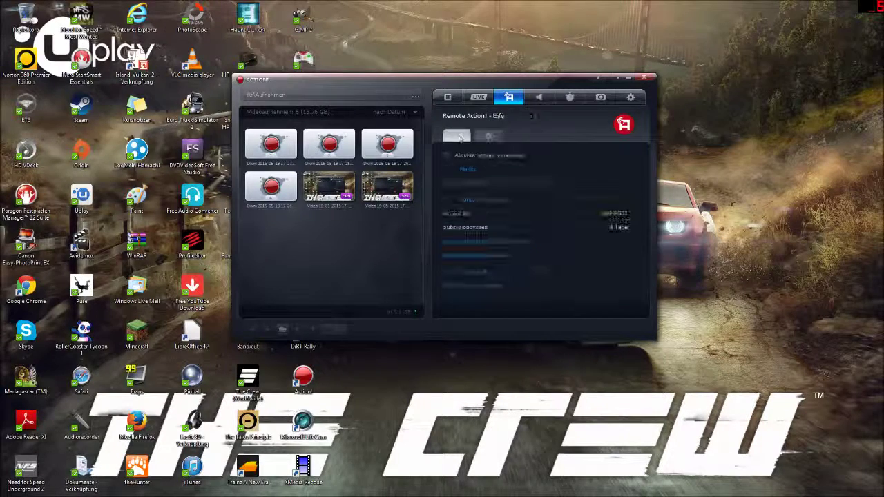
- Compare the audio recording page with the sound options on the video recording page, and dismiss the printer notification
{"action": "left_click", "coordinate": [539, 97]}
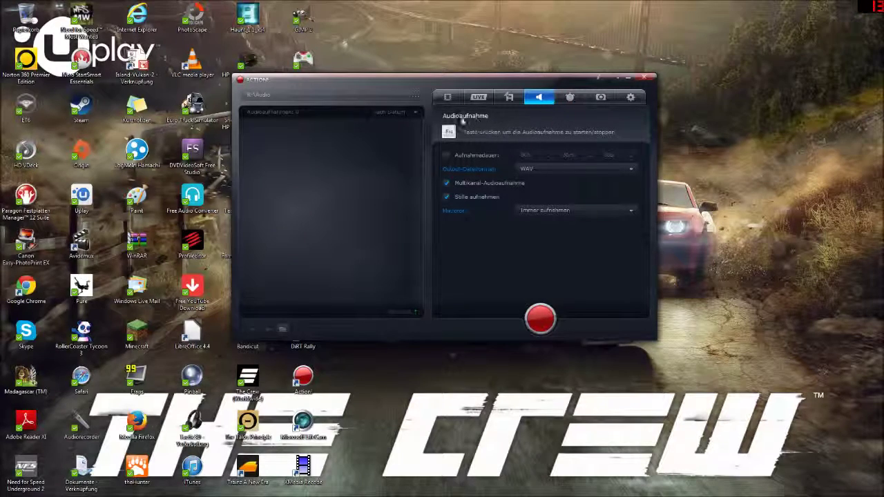
{"action": "left_click", "coordinate": [448, 97]}
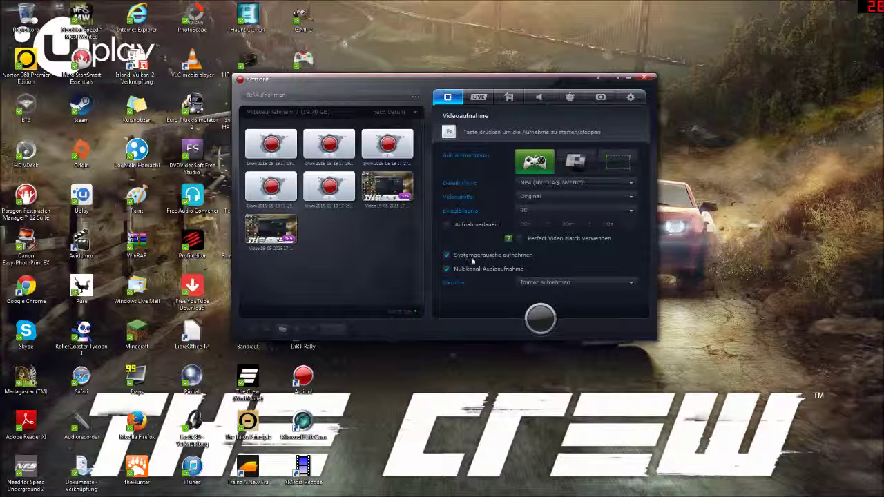
{"action": "left_click", "coordinate": [539, 97]}
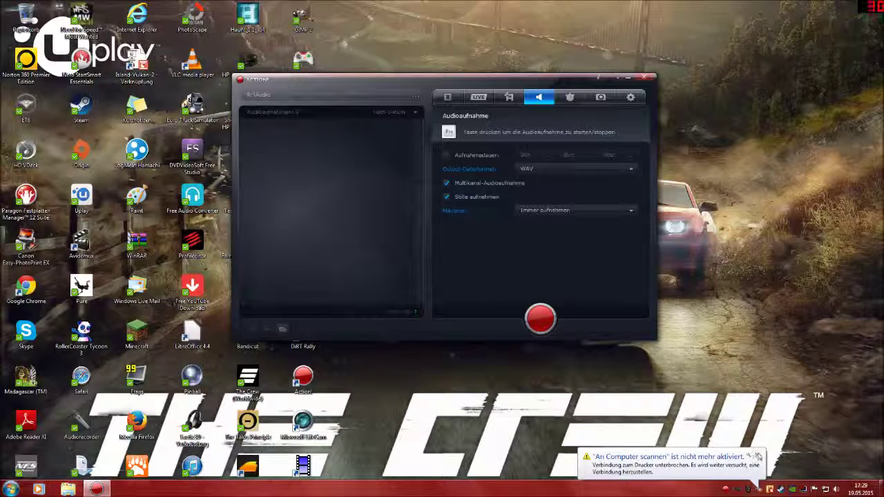
{"action": "left_click", "coordinate": [758, 456]}
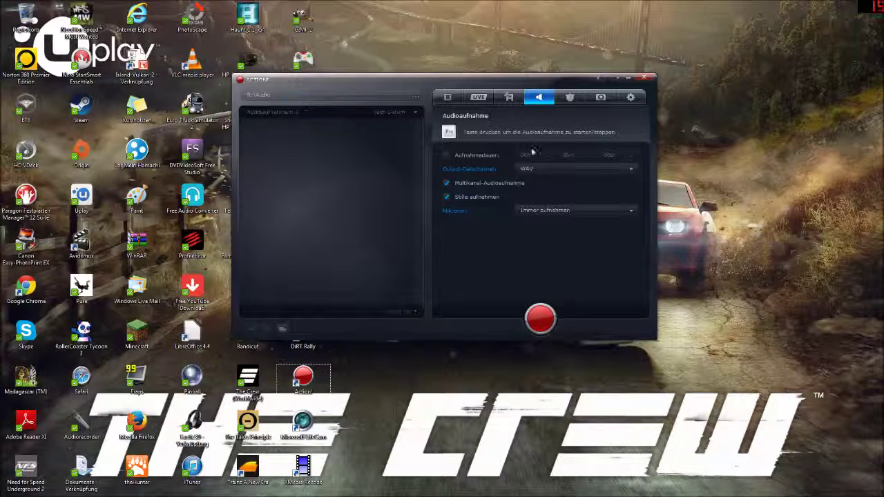
- Review the output file format and microphone options for audio recording without changing them, and shift the recorder window slightly
{"action": "left_click", "coordinate": [546, 171]}
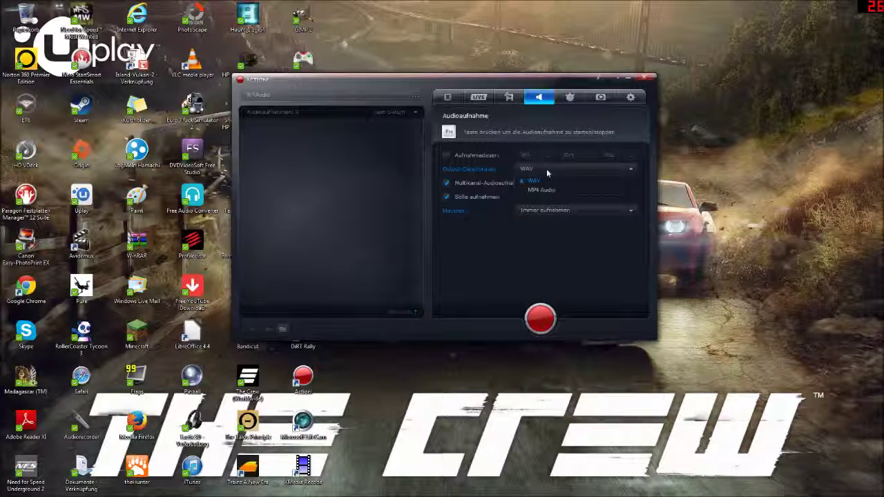
{"action": "left_click", "coordinate": [546, 169]}
{"action": "left_click", "coordinate": [569, 211]}
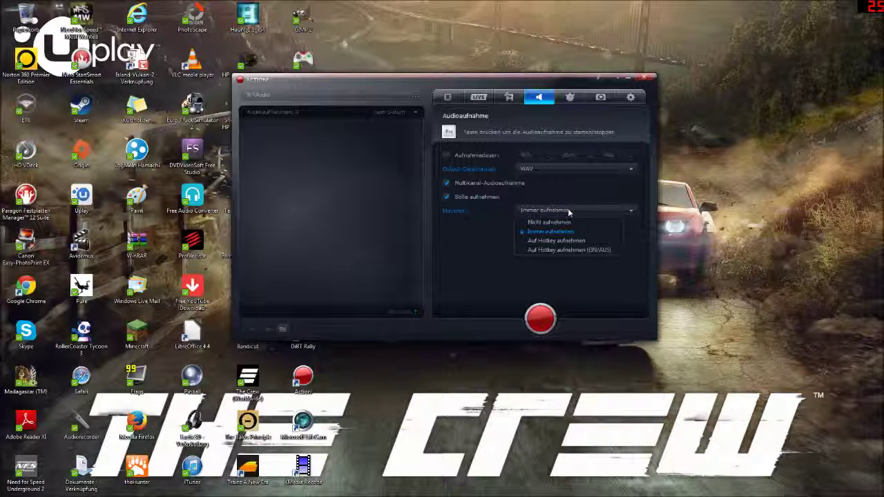
{"action": "left_click", "coordinate": [568, 212]}
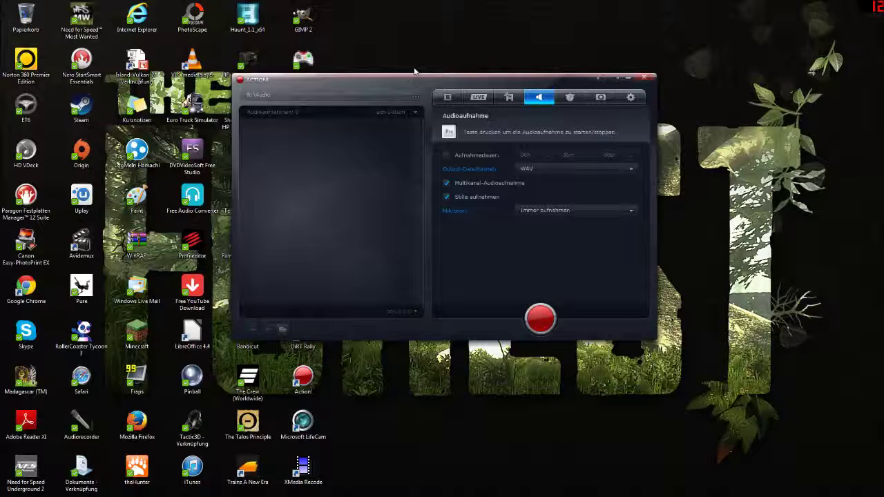
{"action": "left_click_drag", "start_coordinate": [472, 81], "coordinate": [482, 77]}
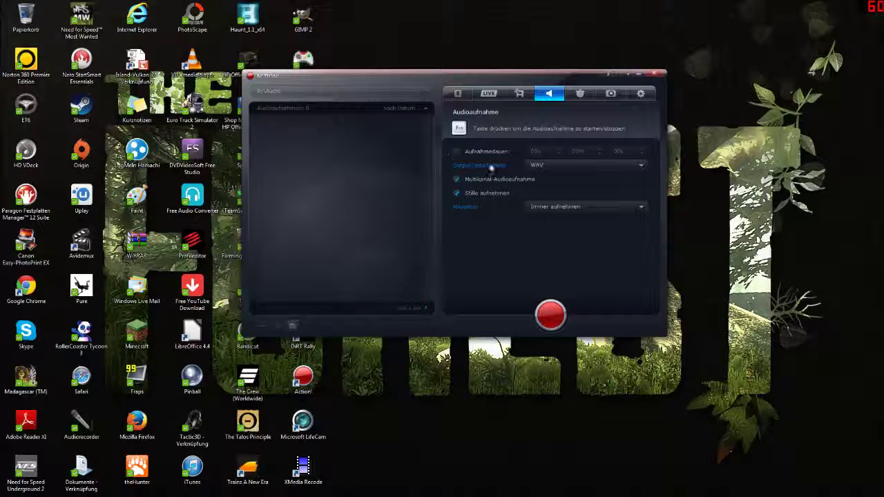
- Examine the benchmarking page and the screenshot capture page, keeping PNG as the screenshot file format
{"action": "left_click", "coordinate": [580, 95]}
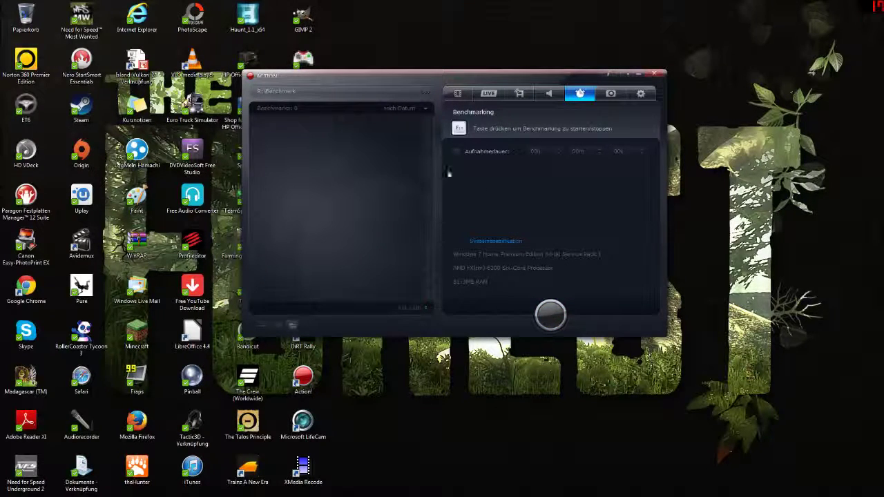
{"action": "mouse_move", "coordinate": [483, 80]}
{"action": "left_mouse_down"}
{"action": "mouse_move", "coordinate": [463, 78]}
{"action": "mouse_move", "coordinate": [479, 80]}
{"action": "left_mouse_up"}
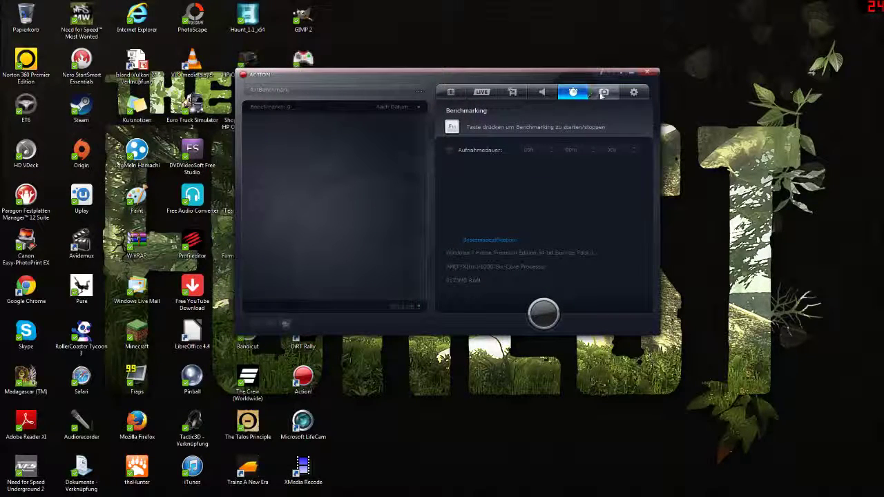
{"action": "left_click", "coordinate": [603, 95]}
{"action": "left_click", "coordinate": [549, 150]}
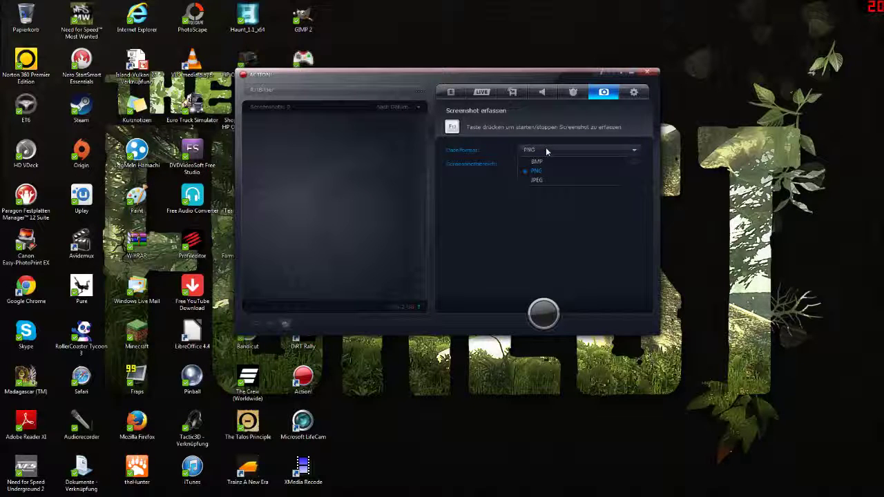
{"action": "left_click", "coordinate": [545, 171]}
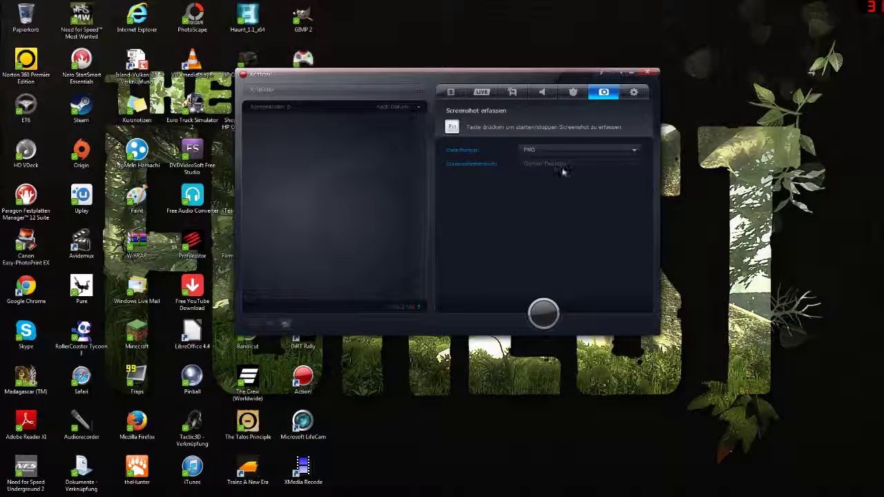
- Examine the general settings of the recorder, glancing briefly at the video recording settings
{"action": "left_click", "coordinate": [631, 94]}
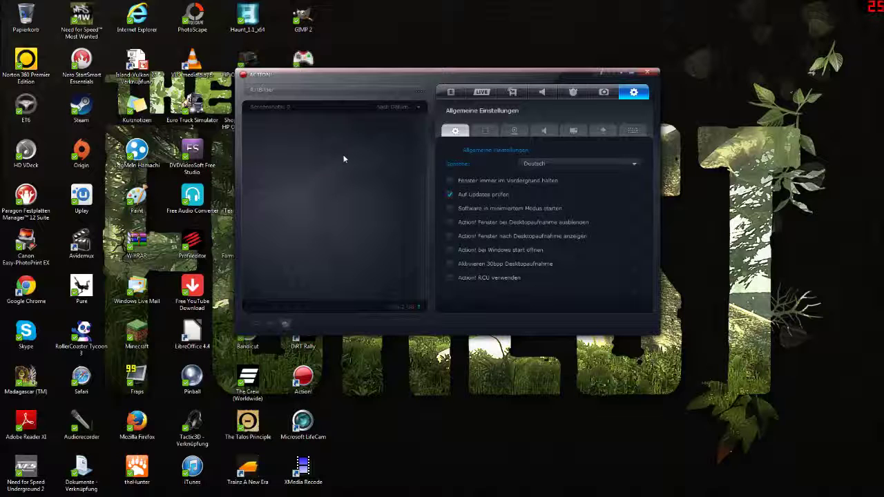
{"action": "mouse_move", "coordinate": [483, 75]}
{"action": "left_mouse_down"}
{"action": "mouse_move", "coordinate": [510, 69]}
{"action": "mouse_move", "coordinate": [480, 73]}
{"action": "left_mouse_up"}
{"action": "left_click", "coordinate": [483, 131]}
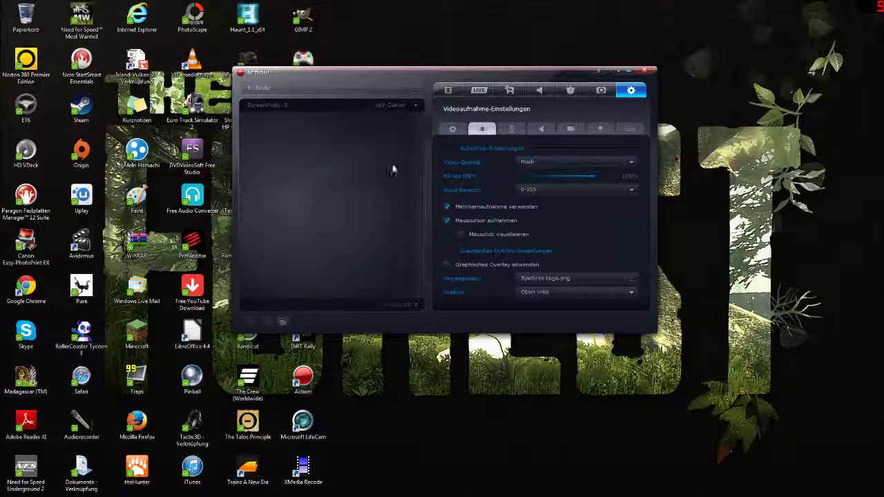
{"action": "left_click", "coordinate": [456, 130]}
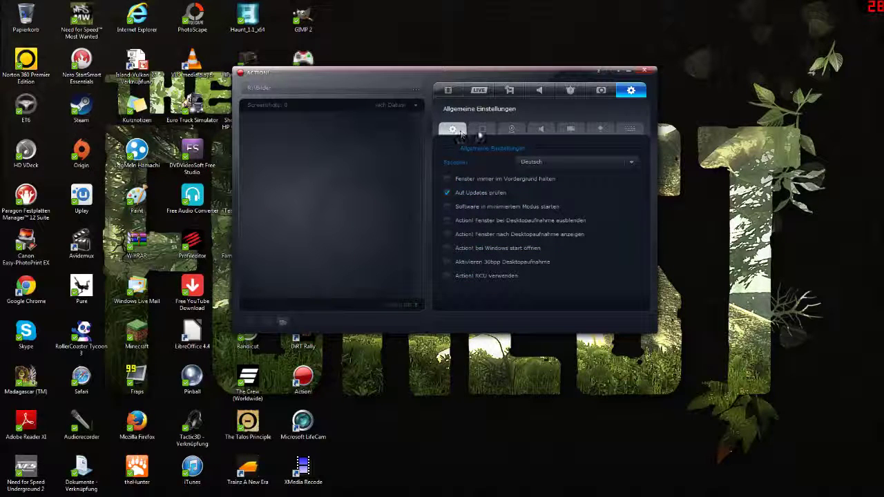
- Examine the video quality and bitrate options in the video recording settings
{"action": "left_click", "coordinate": [482, 130]}
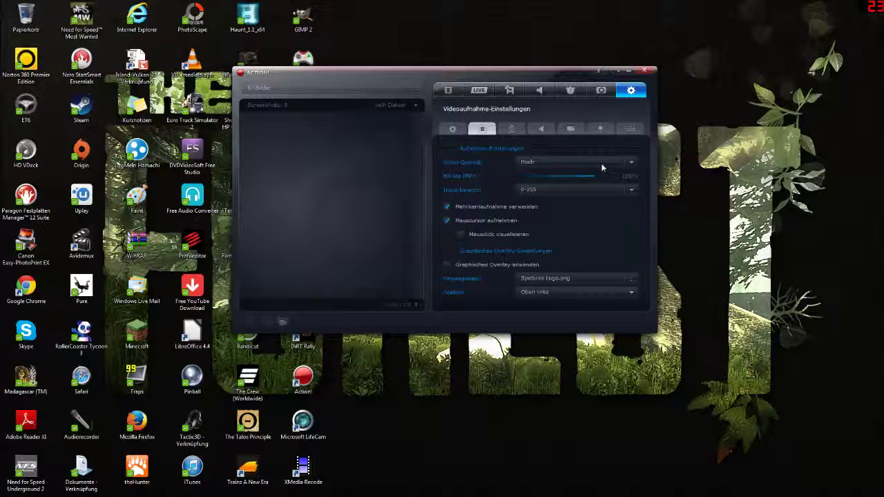
{"action": "left_click", "coordinate": [569, 163]}
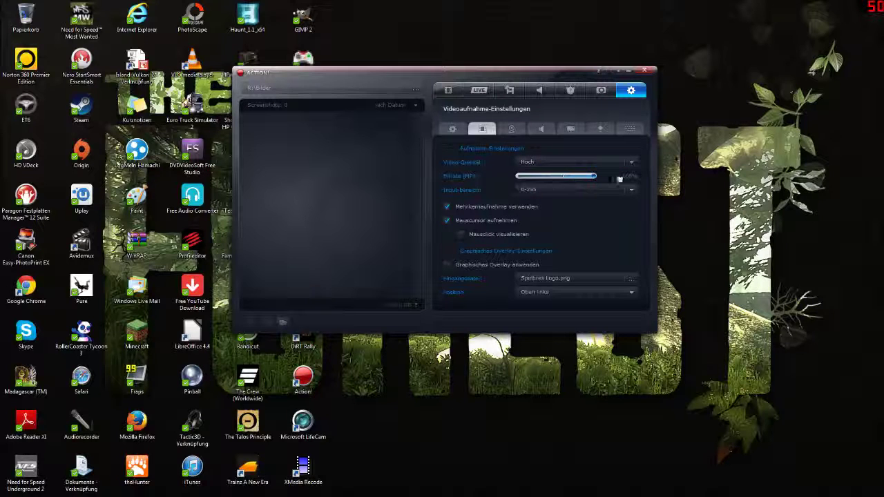
{"action": "left_click", "coordinate": [587, 178]}
- Try the 16-235 input range in the video recording settings and restore 0-255
{"action": "left_click", "coordinate": [569, 192]}
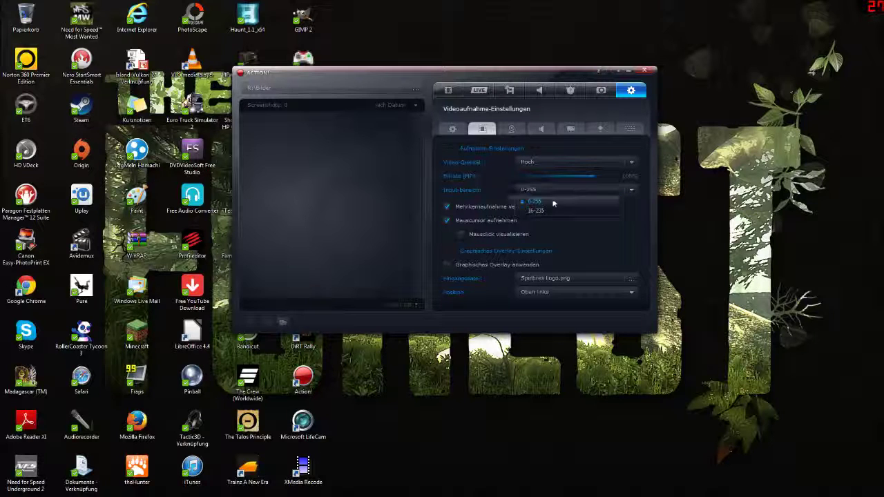
{"action": "left_click", "coordinate": [540, 213]}
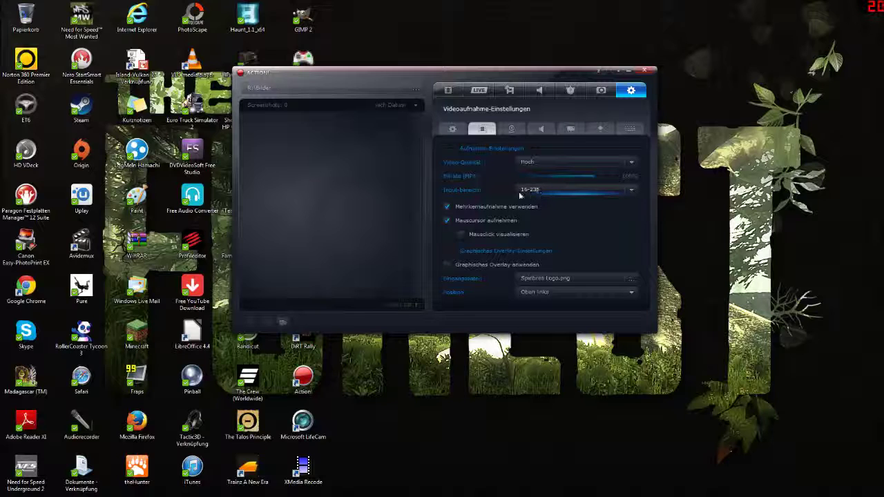
{"action": "left_click", "coordinate": [548, 195]}
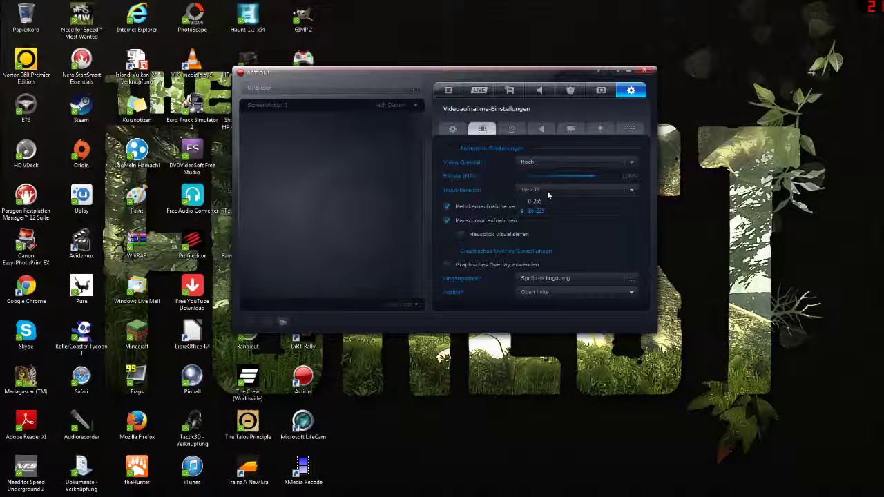
{"action": "left_click", "coordinate": [536, 201]}
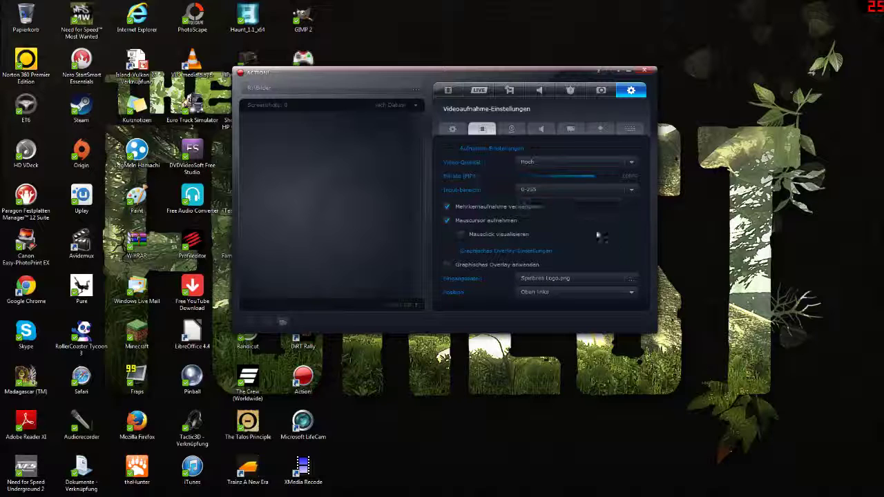
{"action": "left_click", "coordinate": [556, 196]}
{"action": "left_click", "coordinate": [556, 195]}
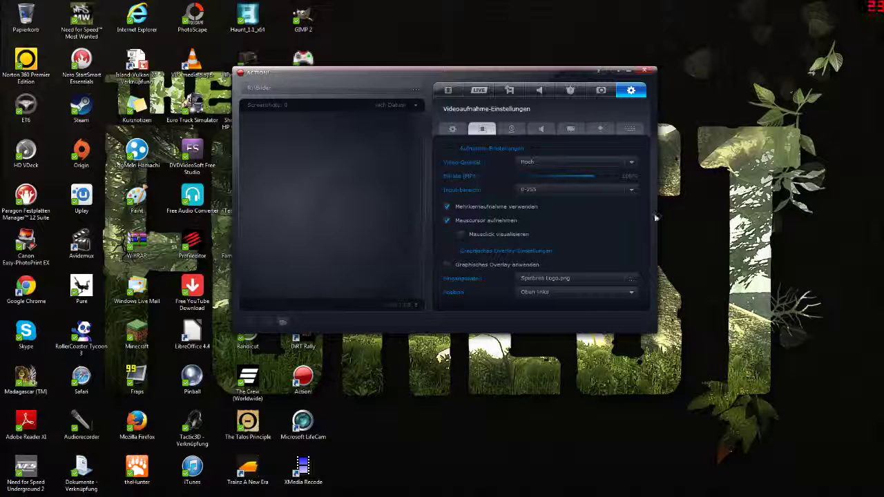
{"action": "left_click", "coordinate": [794, 175]}
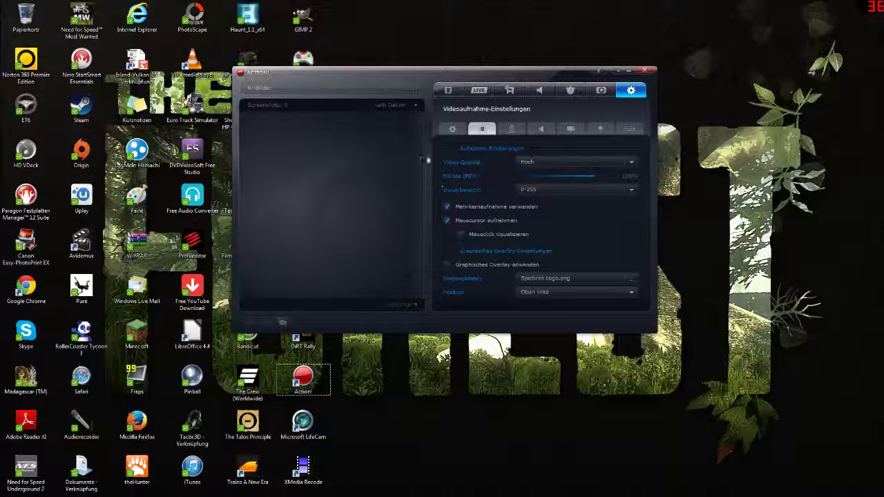
- Review the webcam recording modes without changing the selection, and inspect the webcam overlay in its preview window before closing it
{"action": "left_click", "coordinate": [512, 129]}
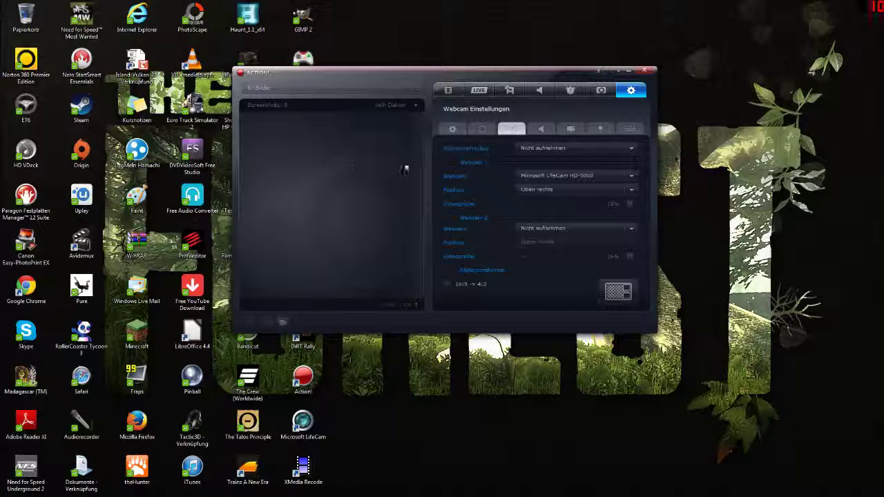
{"action": "left_click", "coordinate": [535, 149]}
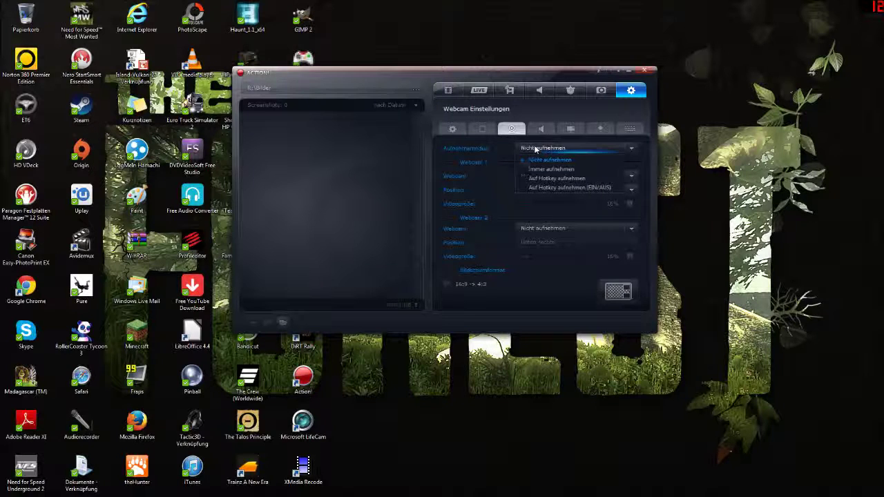
{"action": "left_click", "coordinate": [529, 146]}
{"action": "left_click", "coordinate": [530, 151]}
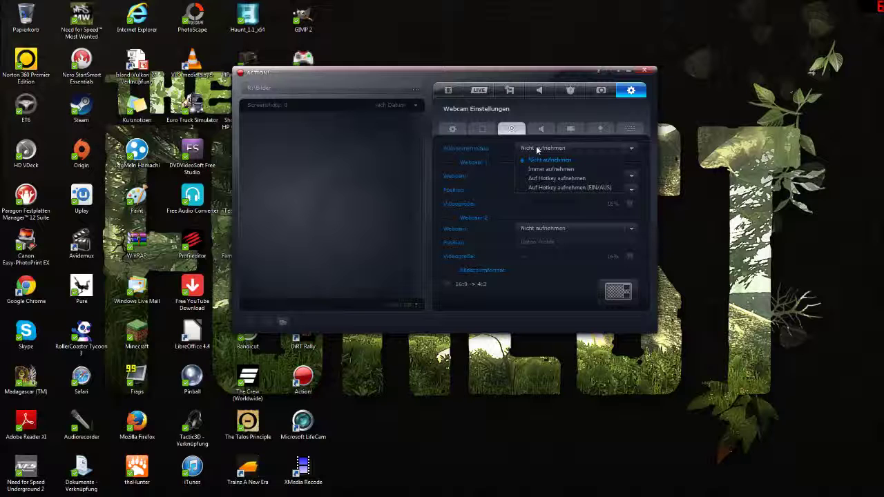
{"action": "left_click", "coordinate": [538, 150]}
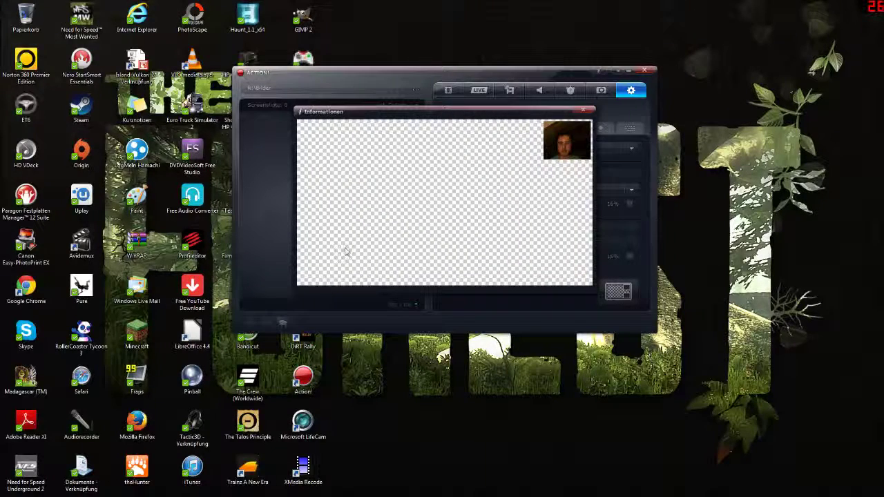
{"action": "left_click_drag", "start_coordinate": [453, 114], "coordinate": [415, 105]}
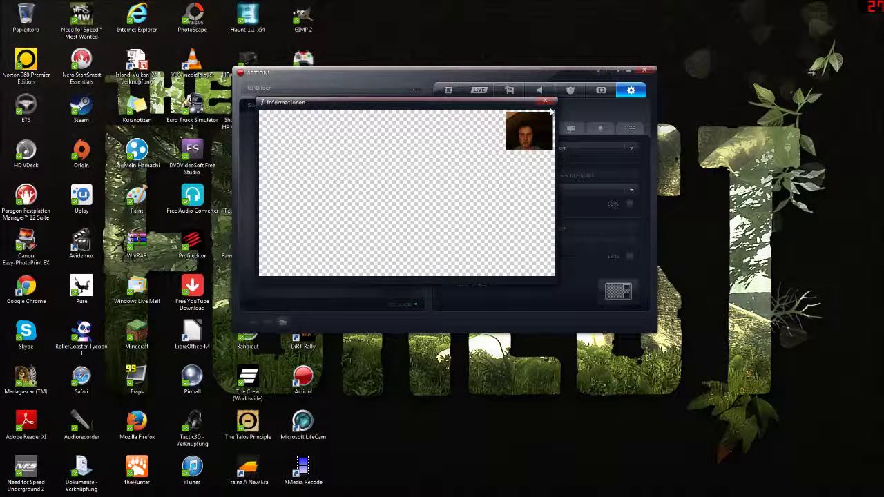
{"action": "left_click", "coordinate": [545, 155]}
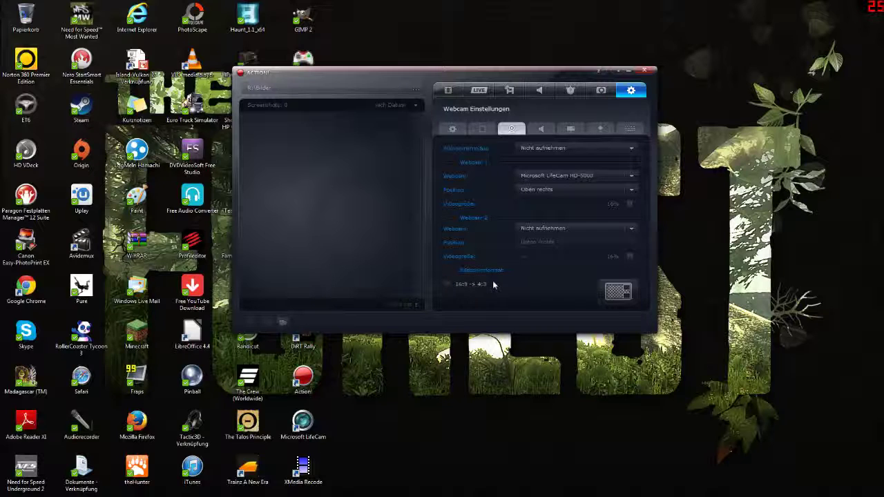
- Examine the microphone and system sound devices in the audio settings, and shift the recorder window slightly
{"action": "left_click", "coordinate": [541, 130]}
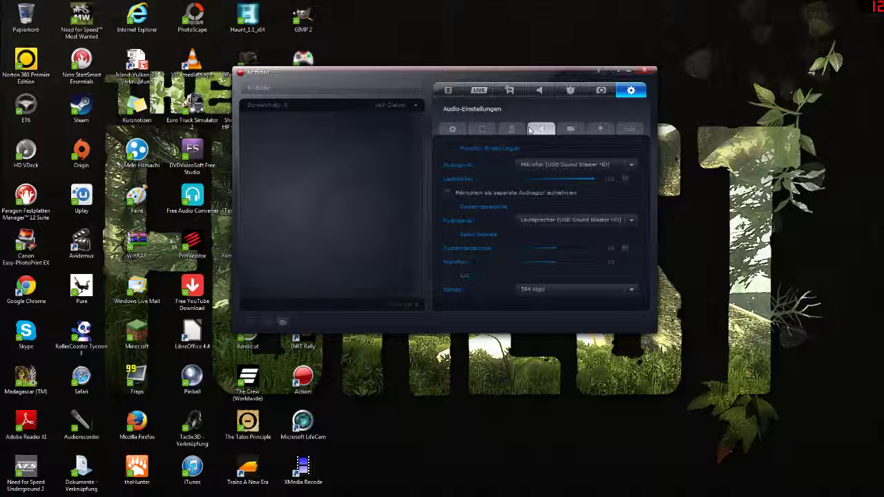
{"action": "left_click", "coordinate": [486, 130]}
{"action": "left_click", "coordinate": [540, 129]}
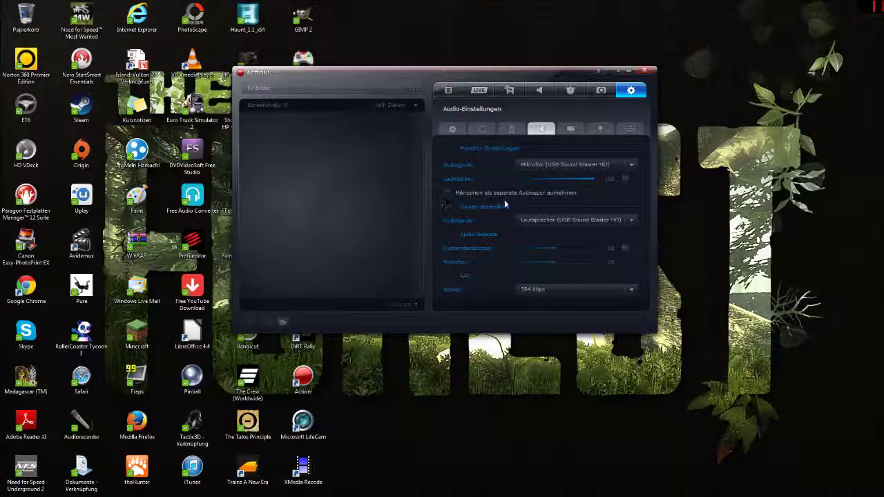
{"action": "left_click_drag", "start_coordinate": [420, 78], "coordinate": [433, 76]}
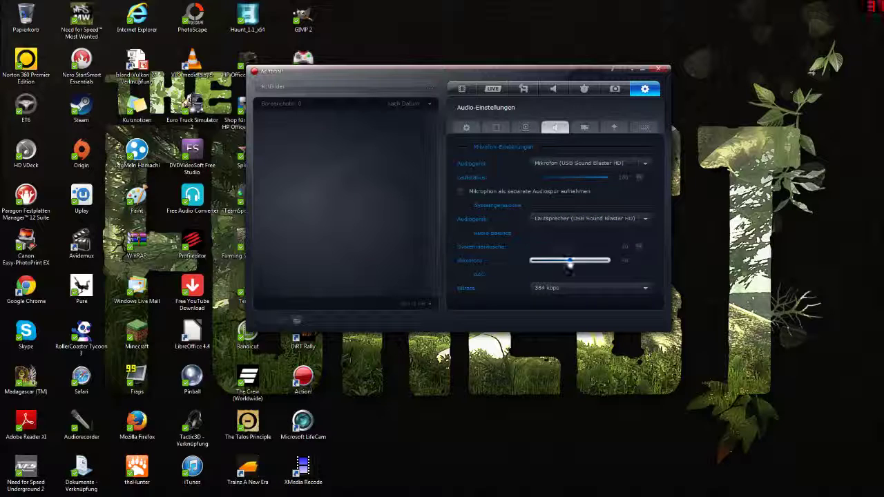
- Try a different system sounds level in the audio balance and return the slider to its middle
{"action": "mouse_move", "coordinate": [721, 494]}
{"action": "left_click", "coordinate": [638, 249]}
{"action": "left_click_drag", "start_coordinate": [546, 250], "coordinate": [574, 251]}
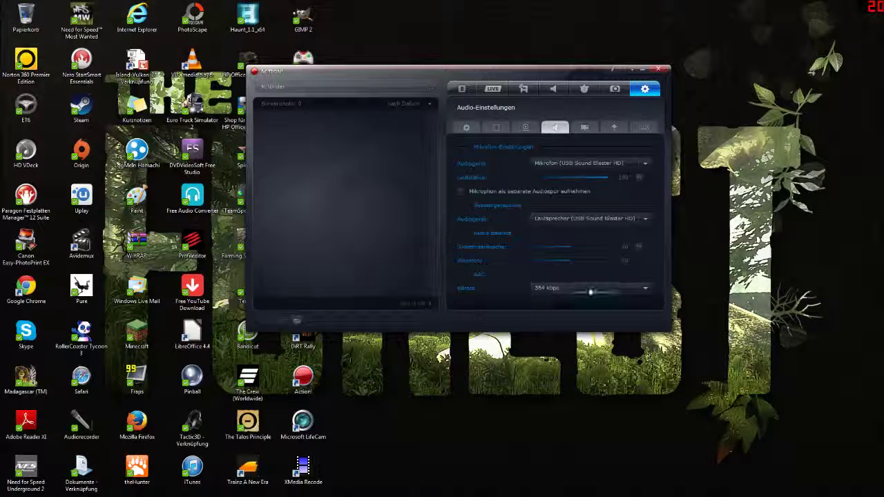
- Review the available AAC bitrates in the audio settings, keeping 384 kbps
{"action": "left_click", "coordinate": [590, 290]}
{"action": "left_click", "coordinate": [590, 290]}
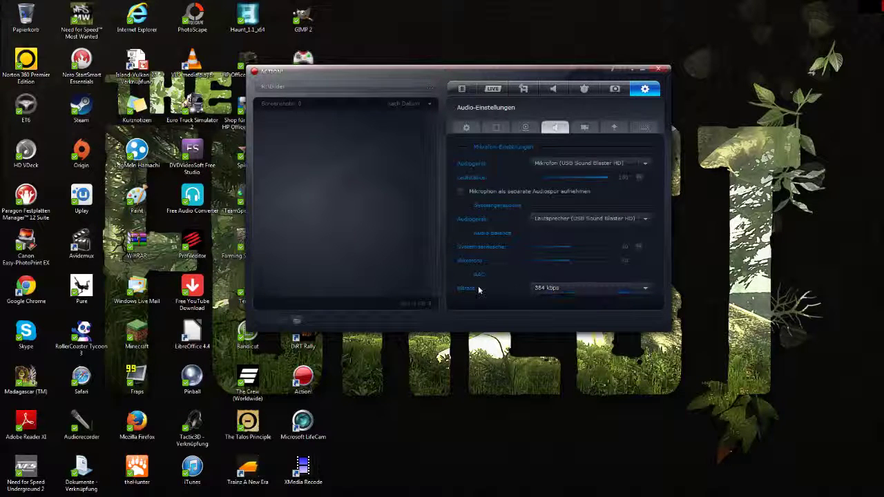
{"action": "left_click", "coordinate": [541, 288]}
{"action": "left_click", "coordinate": [541, 288]}
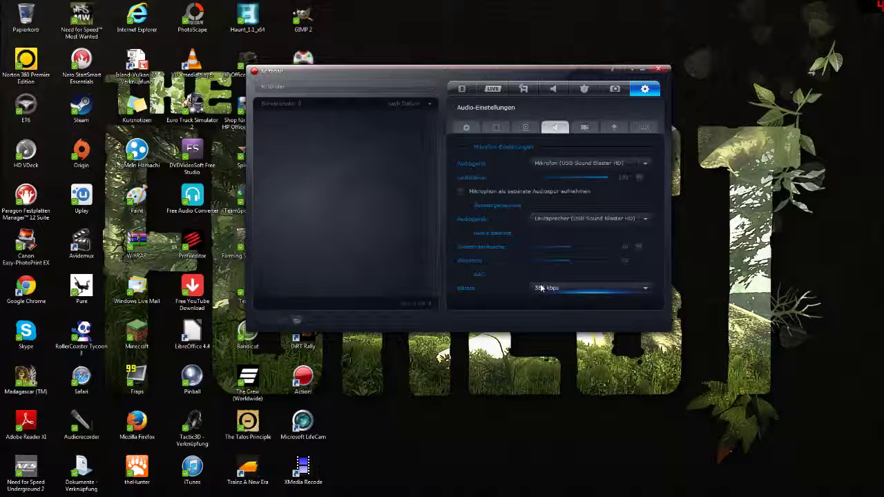
- Examine the AAC bitrates once more, then look over the HUD, export and hotkey settings
{"action": "left_click", "coordinate": [541, 288]}
{"action": "left_click", "coordinate": [541, 288]}
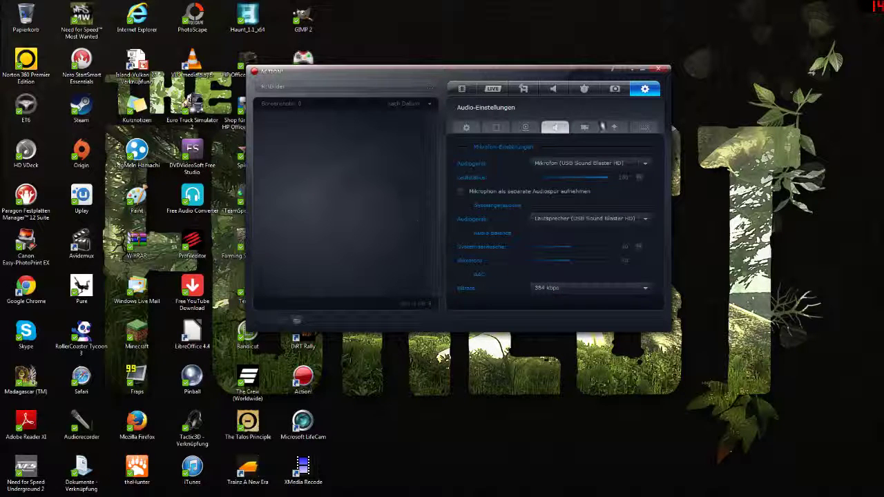
{"action": "left_click", "coordinate": [580, 131]}
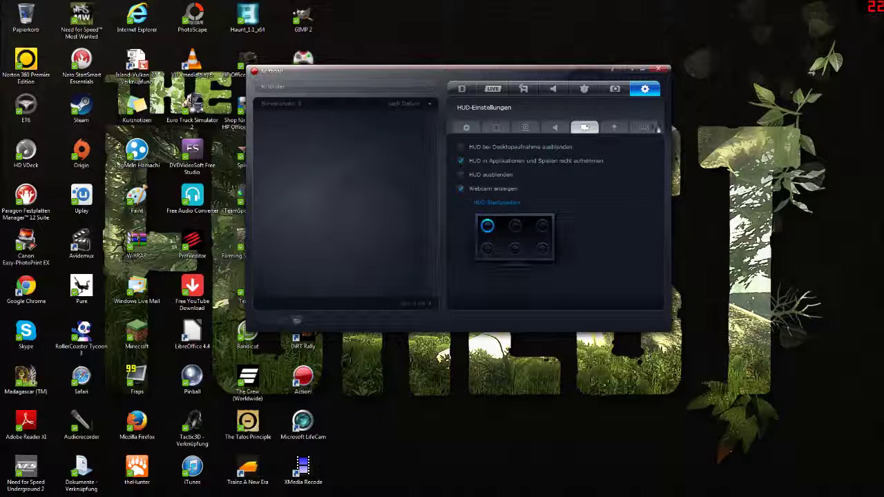
{"action": "left_click", "coordinate": [614, 127]}
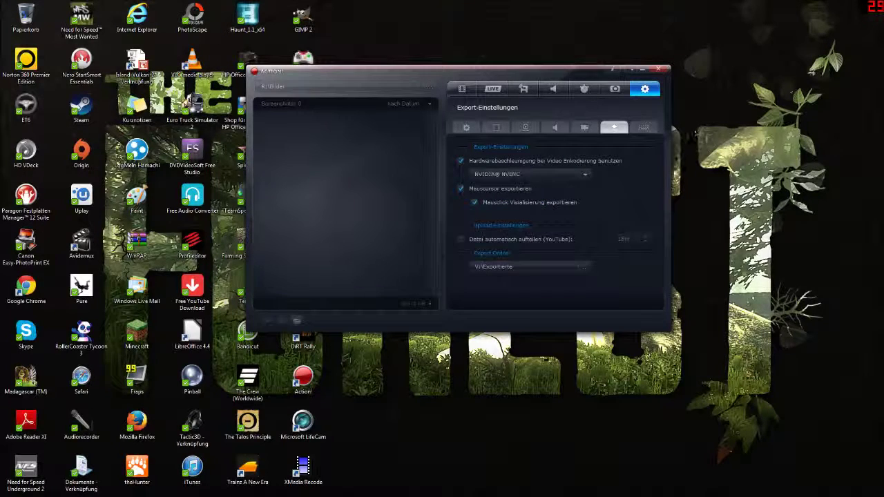
{"action": "left_click", "coordinate": [643, 127]}
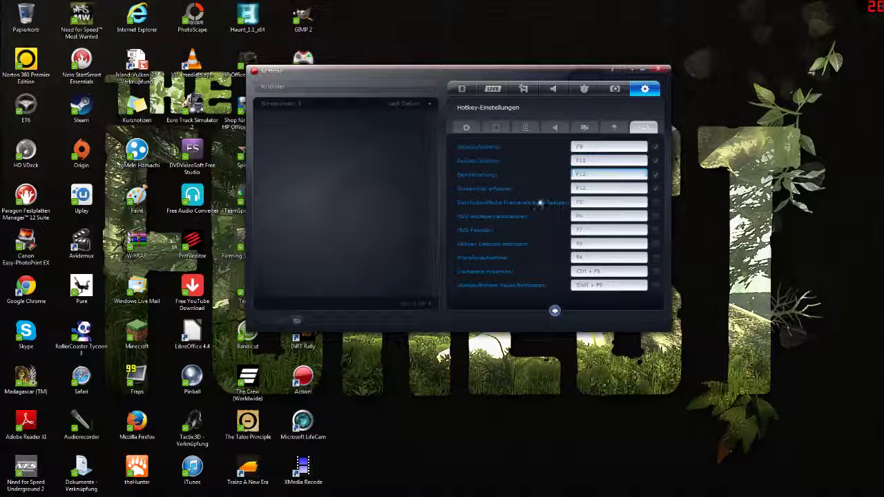
- Assign Num Lock as the webcam hotkey on the second page of hotkeys and return to the first page
{"action": "left_click", "coordinate": [555, 311]}
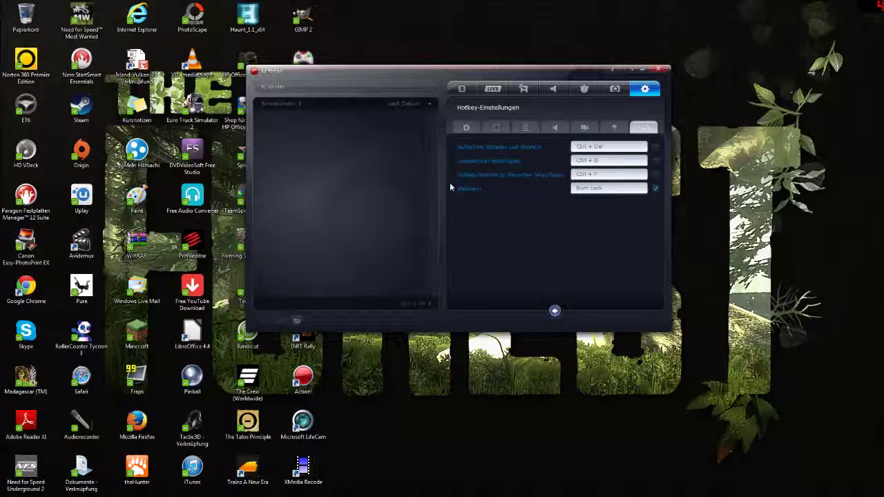
{"action": "left_click", "coordinate": [580, 188]}
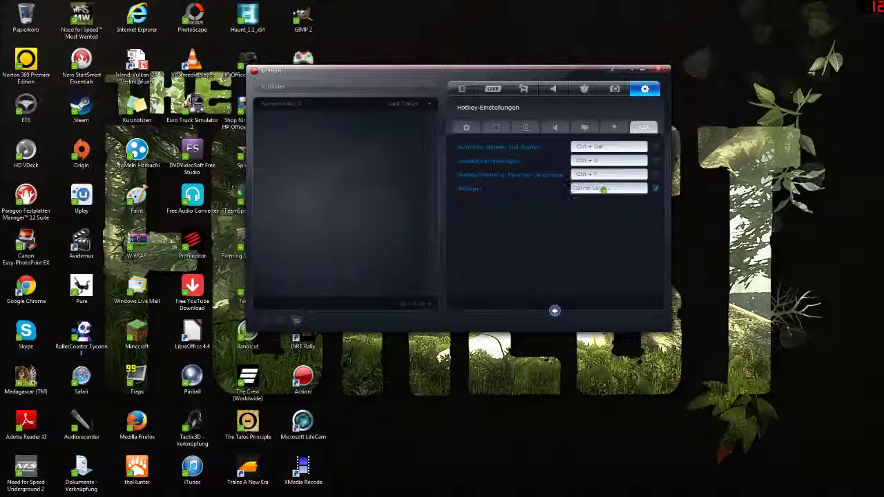
{"action": "key", "text": "Num_Lock"}
{"action": "left_click", "coordinate": [554, 312]}
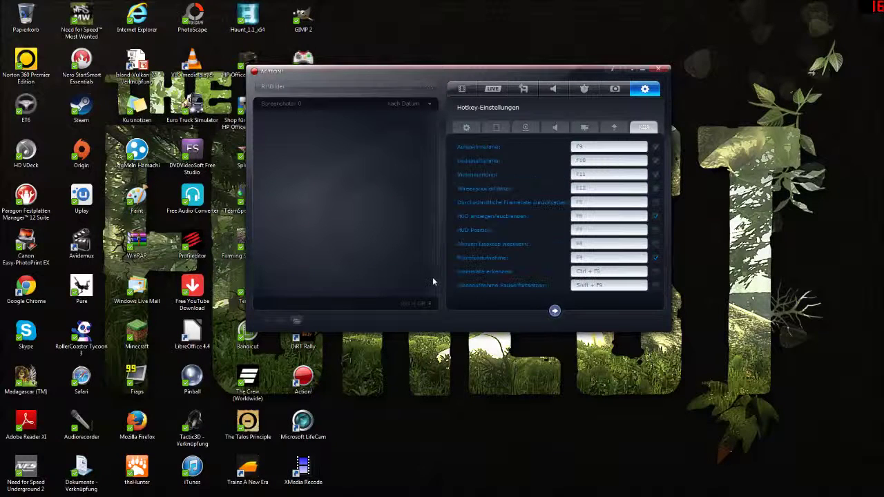
- Return to the video recording page and close the recorder window
{"action": "left_click", "coordinate": [463, 127]}
{"action": "left_click", "coordinate": [462, 90]}
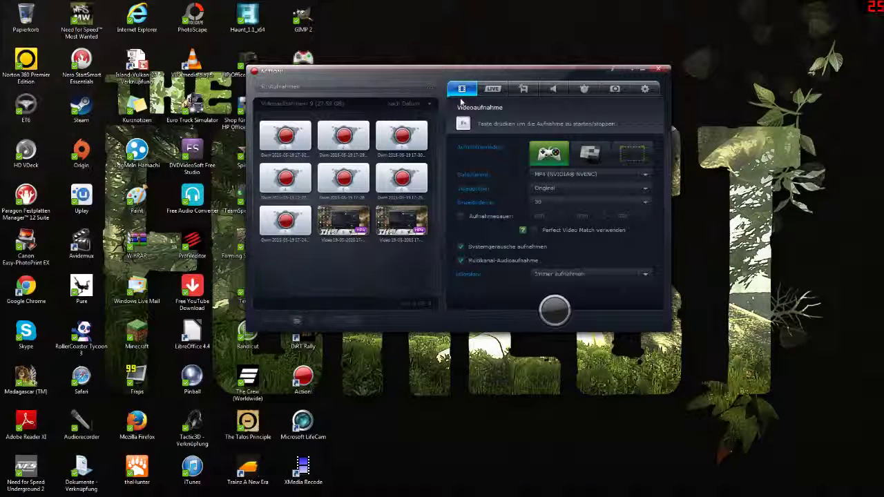
{"action": "left_click", "coordinate": [658, 72]}
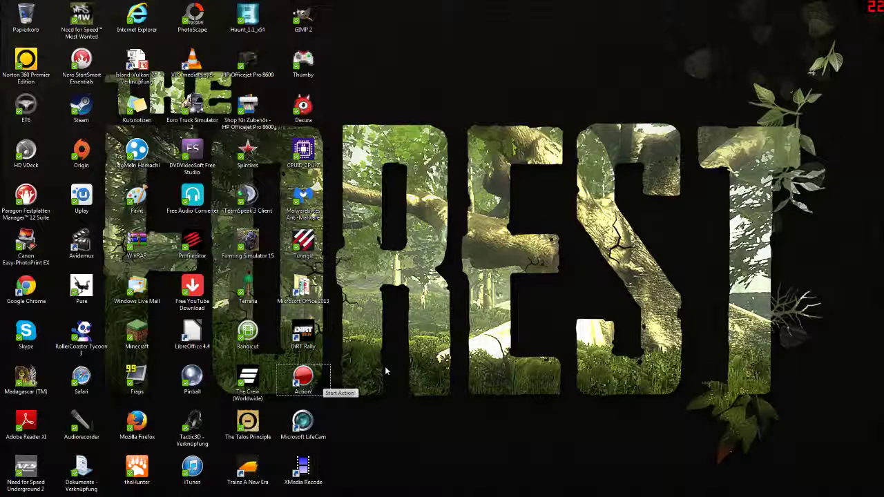
- Launch Avidemux, and open the Aufnahmen folder on the Aufnahmen (R:) drive in Windows Explorer
{"action": "left_click", "coordinate": [81, 243]}
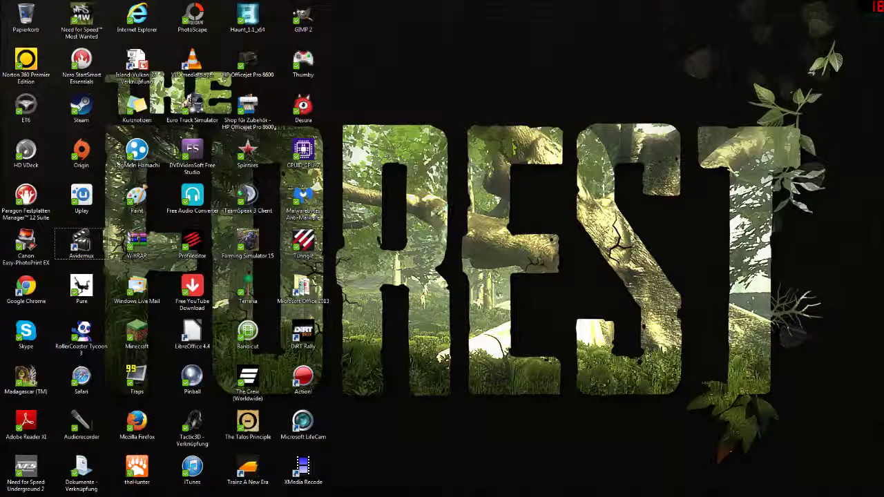
{"action": "key", "text": "Return"}
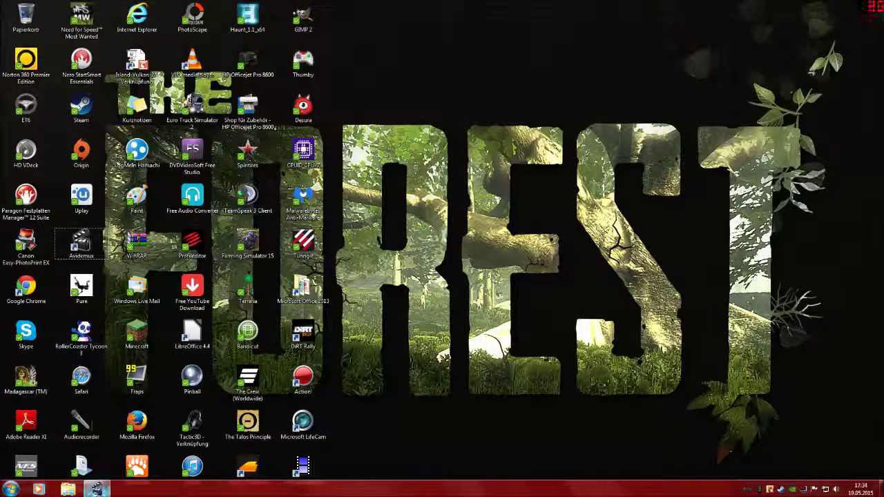
{"action": "left_click", "coordinate": [68, 489]}
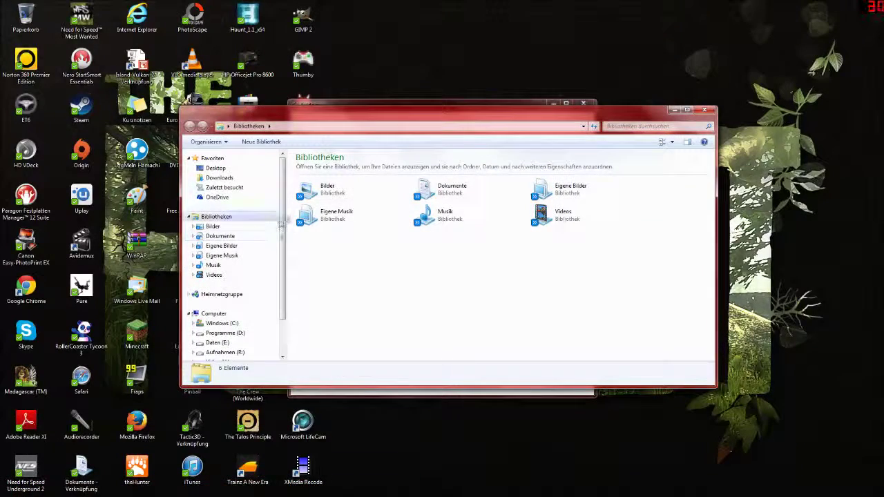
{"action": "scroll", "coordinate": [228, 311], "scroll_direction": "down", "scroll_amount": 2}
{"action": "left_click", "coordinate": [224, 309]}
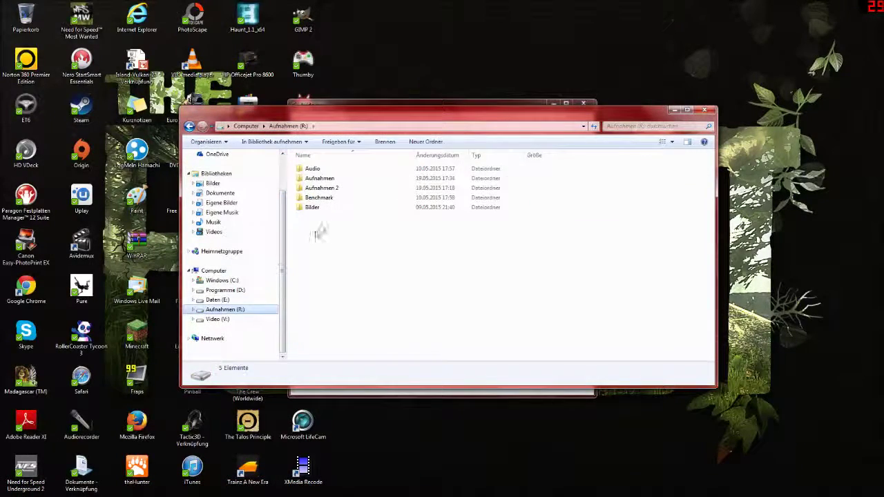
{"action": "double_click", "coordinate": [328, 180]}
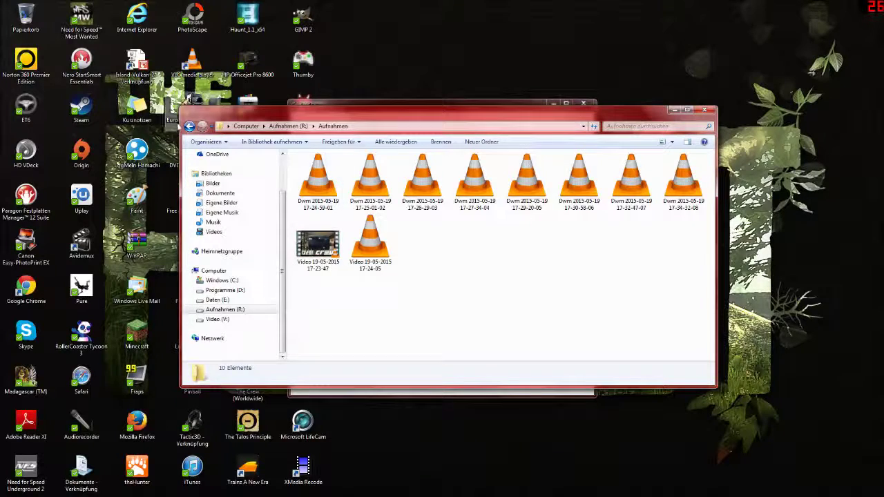
{"action": "left_click", "coordinate": [188, 126]}
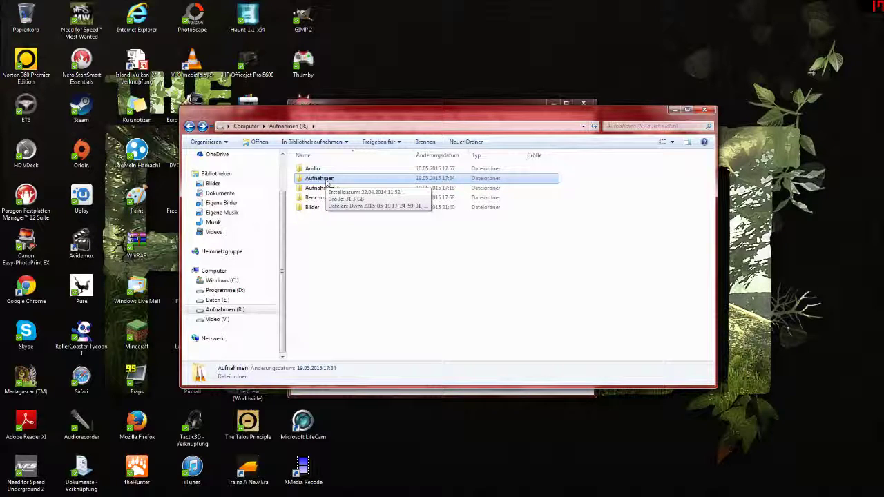
{"action": "double_click", "coordinate": [327, 181]}
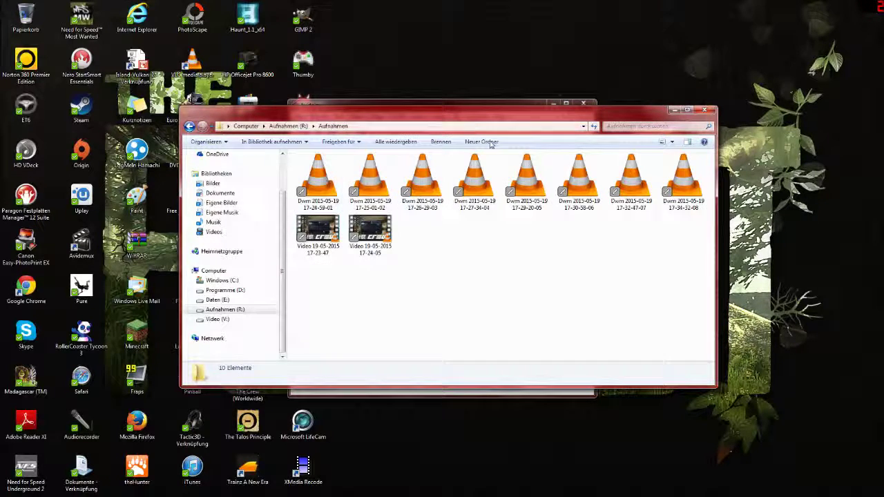
- Maximize the Avidemux window and place the Explorer window with the recordings in front of it
{"action": "left_click_drag", "start_coordinate": [477, 118], "coordinate": [534, 194]}
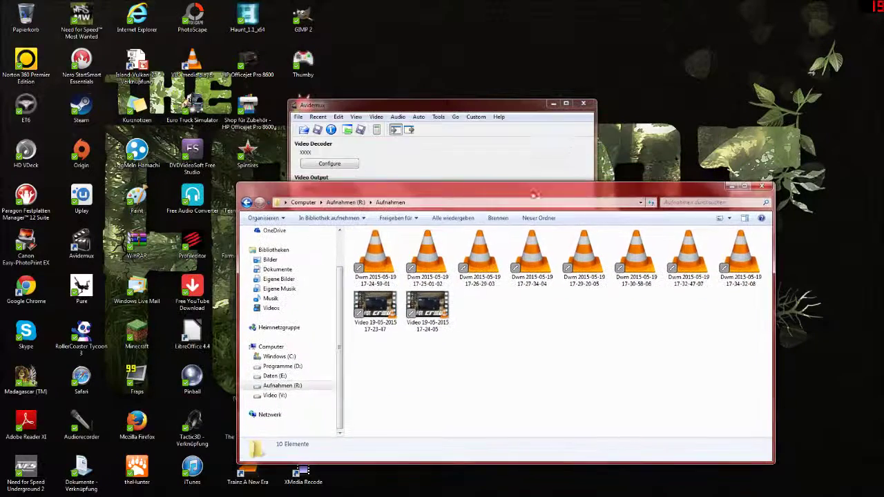
{"action": "left_click", "coordinate": [534, 105]}
{"action": "left_click", "coordinate": [566, 102]}
{"action": "left_click", "coordinate": [67, 489]}
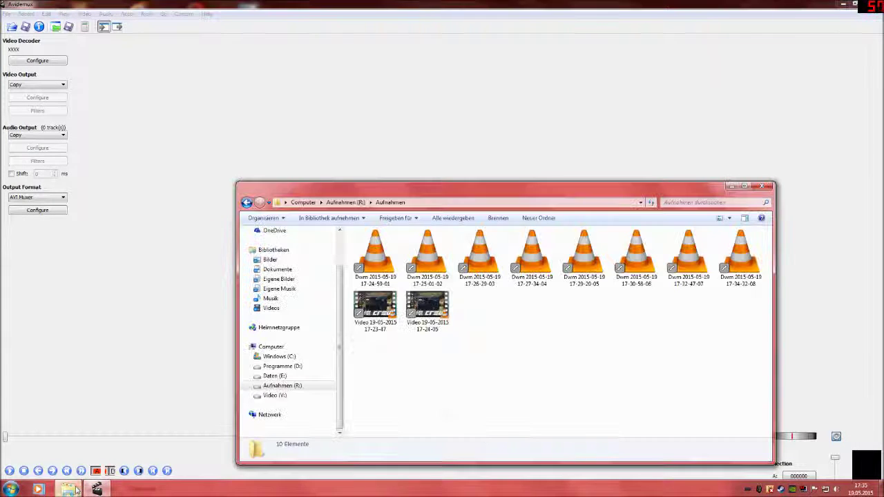
{"action": "left_click_drag", "start_coordinate": [499, 186], "coordinate": [510, 147]}
{"action": "left_click", "coordinate": [386, 272]}
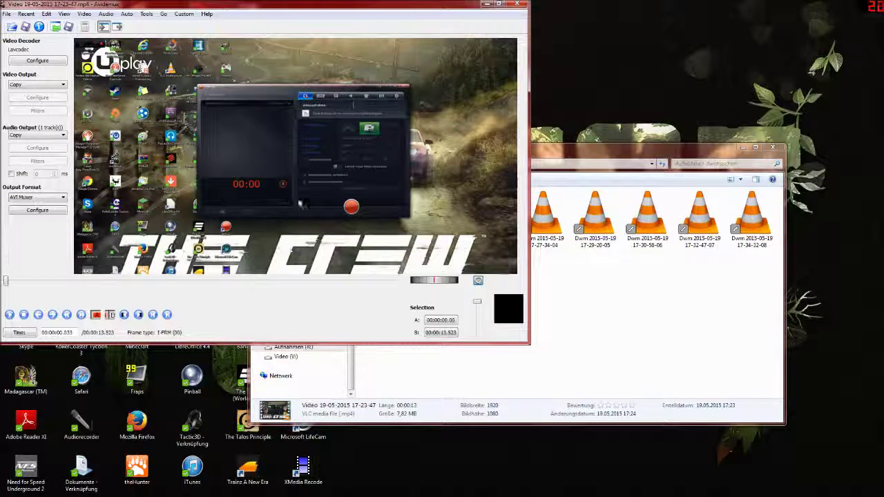
{"action": "left_click", "coordinate": [628, 364]}
{"action": "left_click_drag", "start_coordinate": [434, 287], "coordinate": [382, 121]}
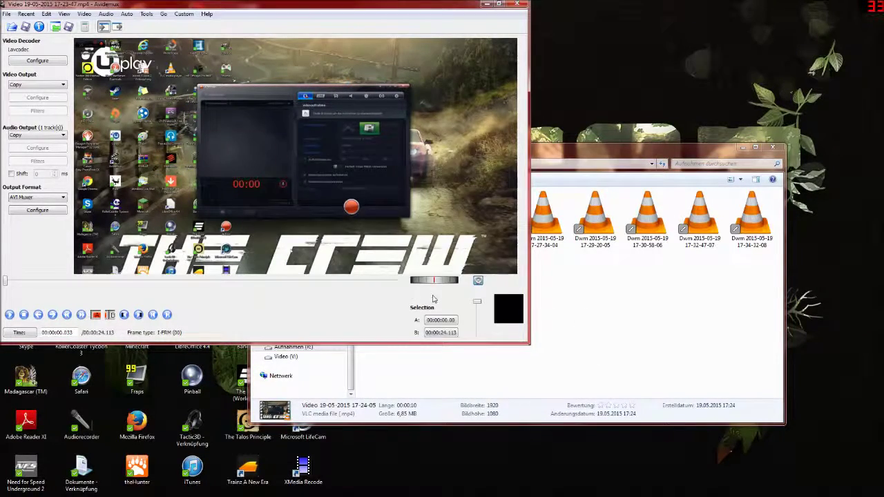
- Close the Explorer window with the recordings and bring Avidemux back to full screen
{"action": "left_click", "coordinate": [622, 323]}
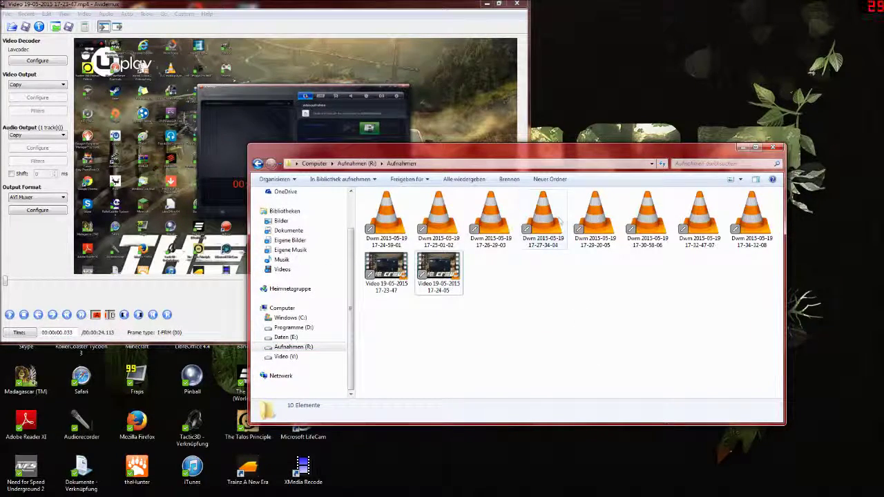
{"action": "left_click", "coordinate": [774, 148]}
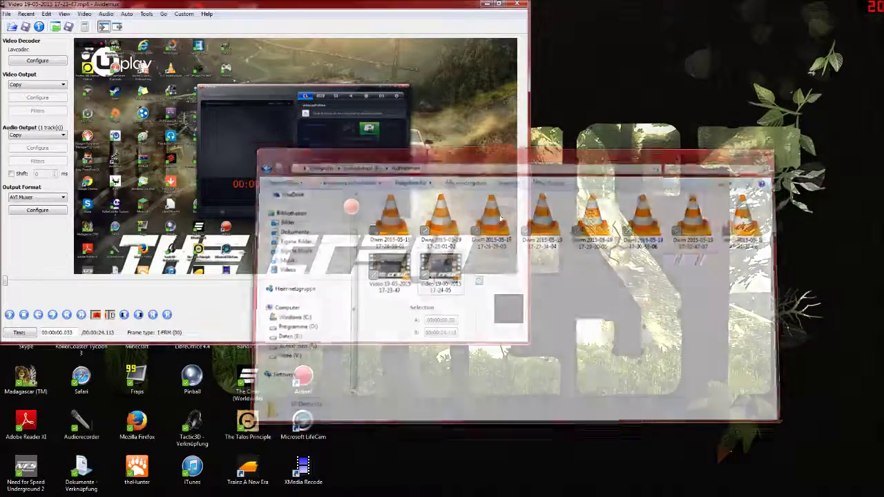
{"action": "left_click", "coordinate": [97, 489]}
{"action": "left_click", "coordinate": [97, 489]}
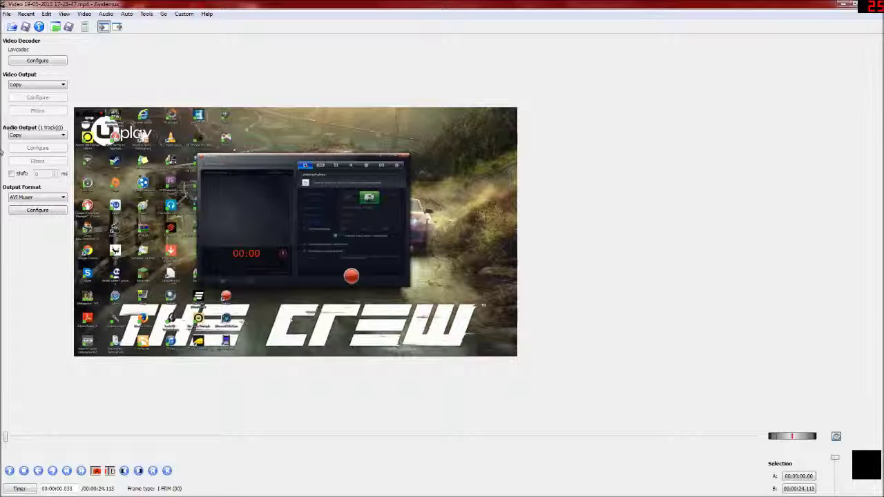
- Review the available audio output formats, keeping Copy
{"action": "left_click", "coordinate": [32, 136]}
{"action": "left_click", "coordinate": [32, 138]}
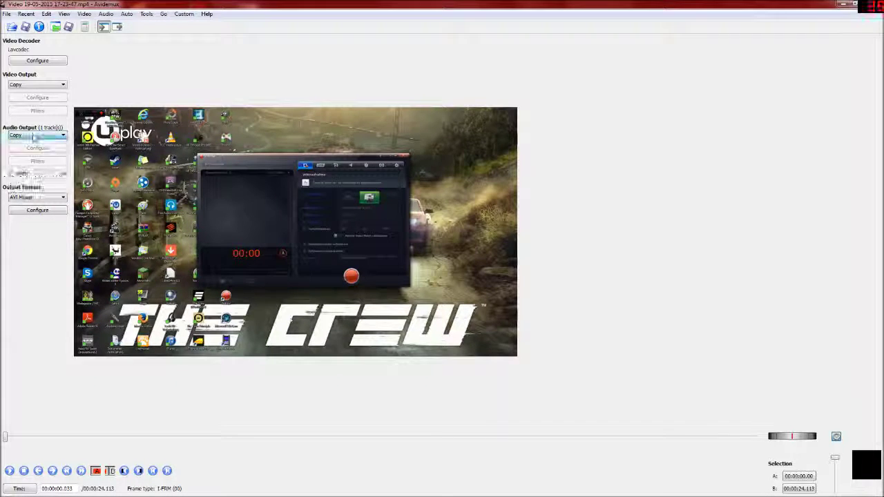
{"action": "left_click", "coordinate": [29, 138]}
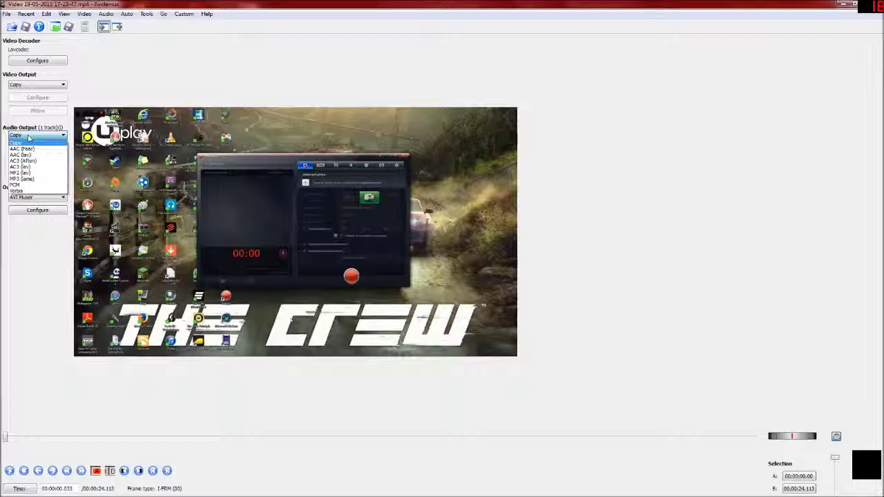
{"action": "left_click", "coordinate": [29, 139]}
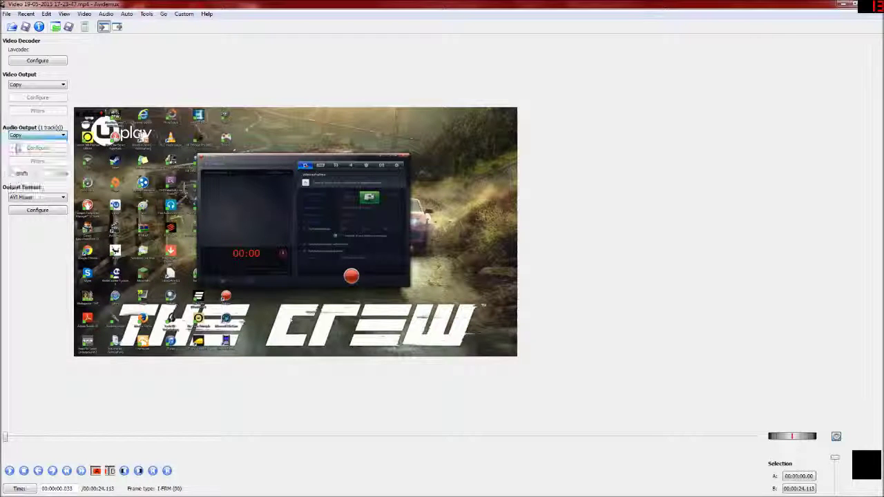
- Set the video output to Mpeg4 AVC (x264) and its constant rate factor quality to 30
{"action": "left_click", "coordinate": [28, 86]}
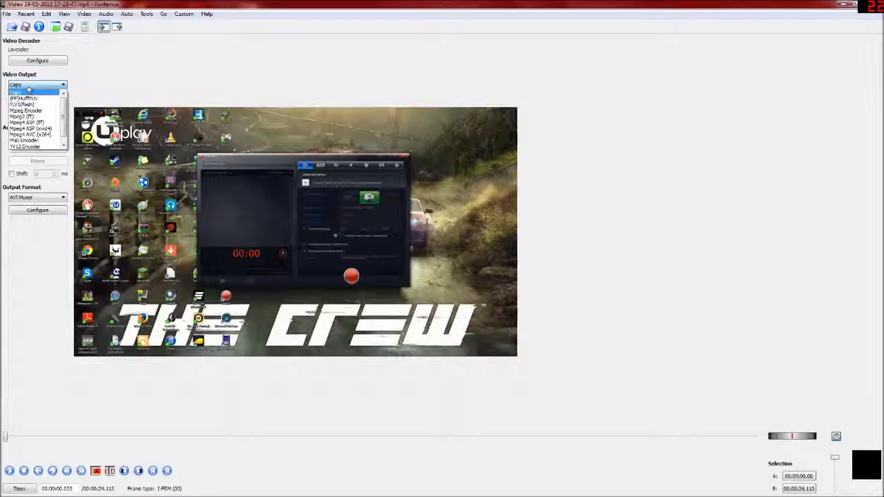
{"action": "left_click", "coordinate": [29, 91]}
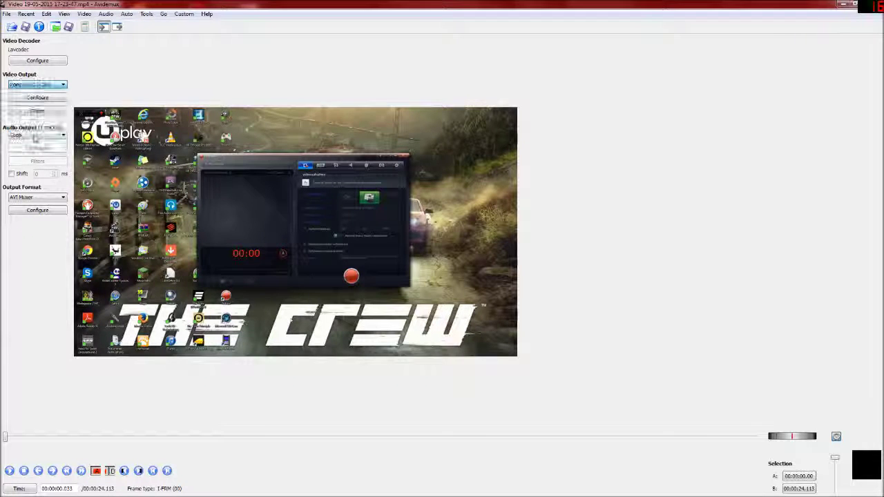
{"action": "left_click", "coordinate": [39, 98]}
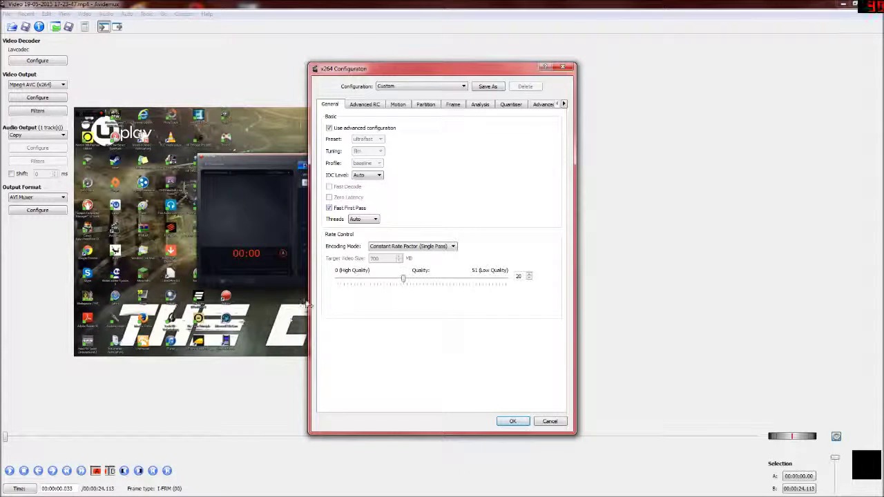
{"action": "left_click_drag", "start_coordinate": [405, 281], "coordinate": [436, 285]}
{"action": "left_click", "coordinate": [513, 422]}
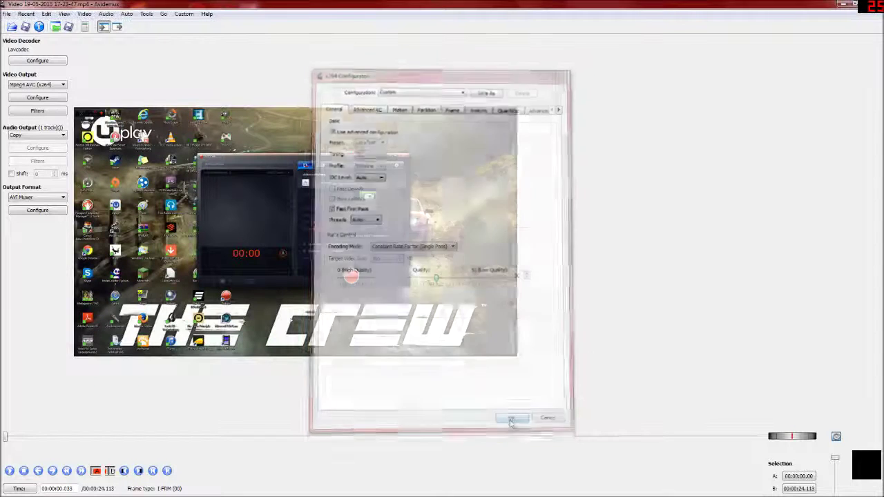
- Review the x264 rate control's available encoding modes, keeping Constant Rate Factor (Single Pass), and accept the configuration
{"action": "left_click", "coordinate": [38, 99]}
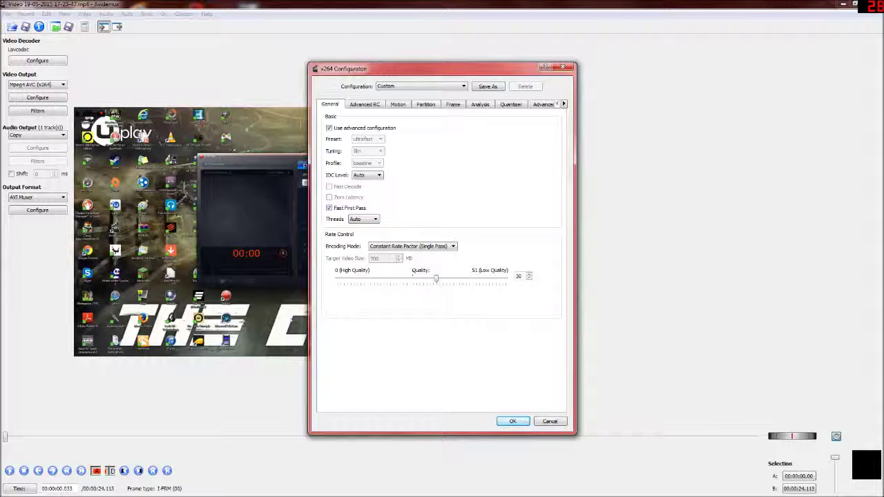
{"action": "left_click", "coordinate": [448, 247]}
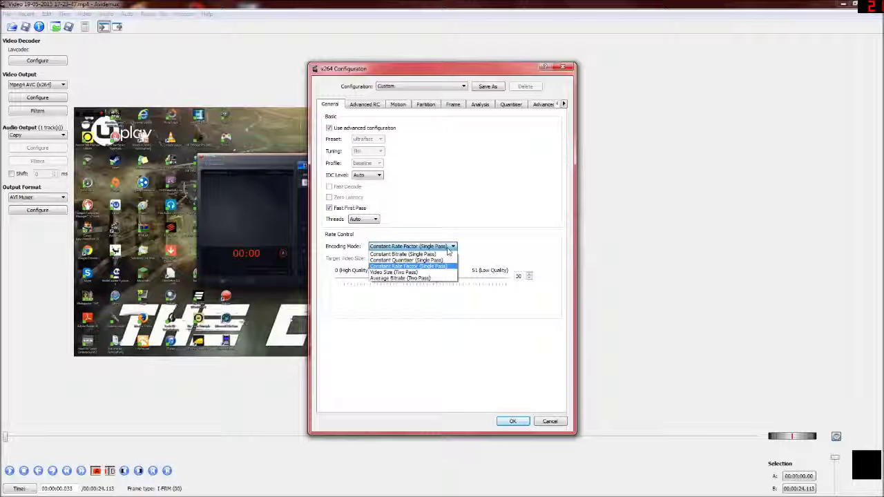
{"action": "left_click", "coordinate": [448, 247]}
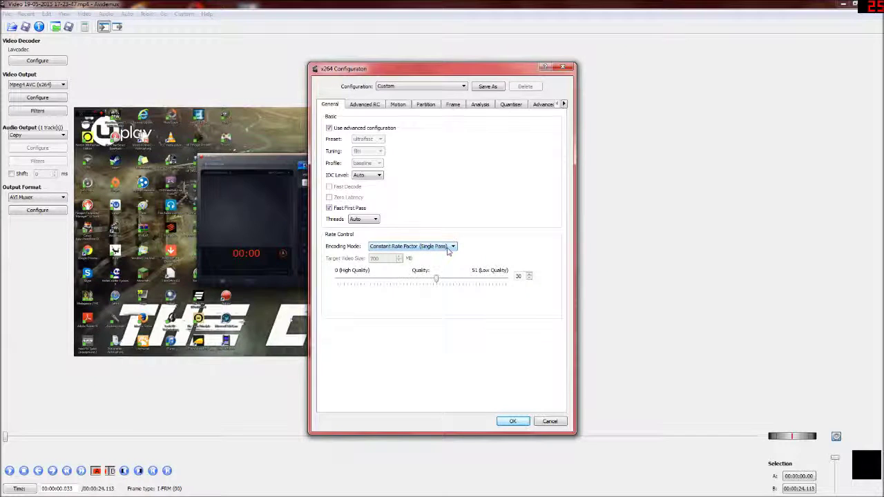
{"action": "left_click", "coordinate": [448, 247]}
{"action": "left_click", "coordinate": [447, 250]}
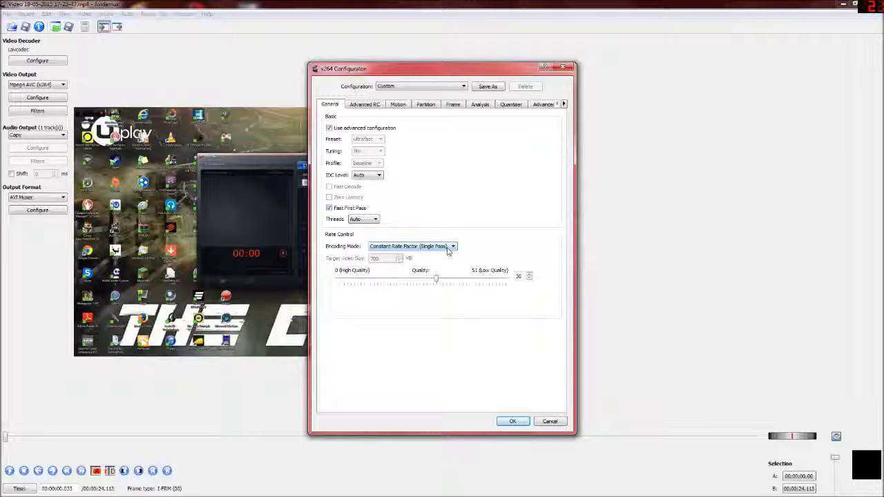
{"action": "left_click", "coordinate": [447, 250]}
{"action": "left_click", "coordinate": [447, 250]}
{"action": "left_click", "coordinate": [447, 250]}
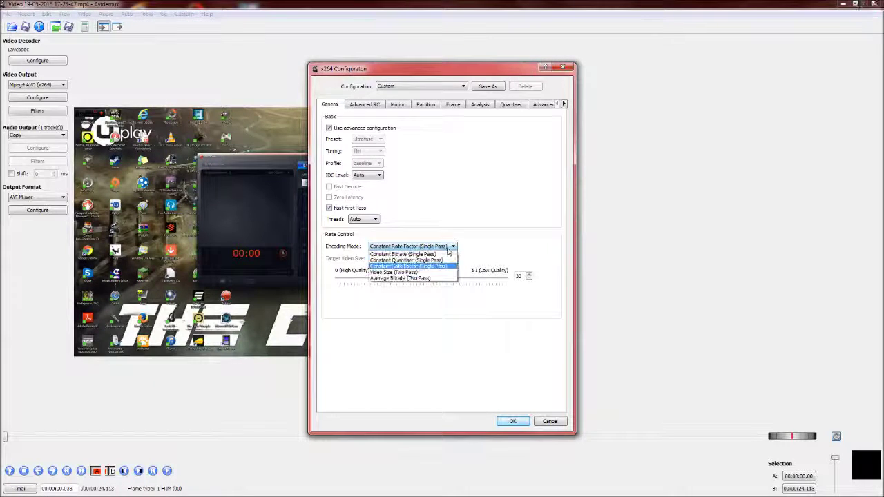
{"action": "left_click", "coordinate": [448, 250]}
{"action": "left_click", "coordinate": [448, 250]}
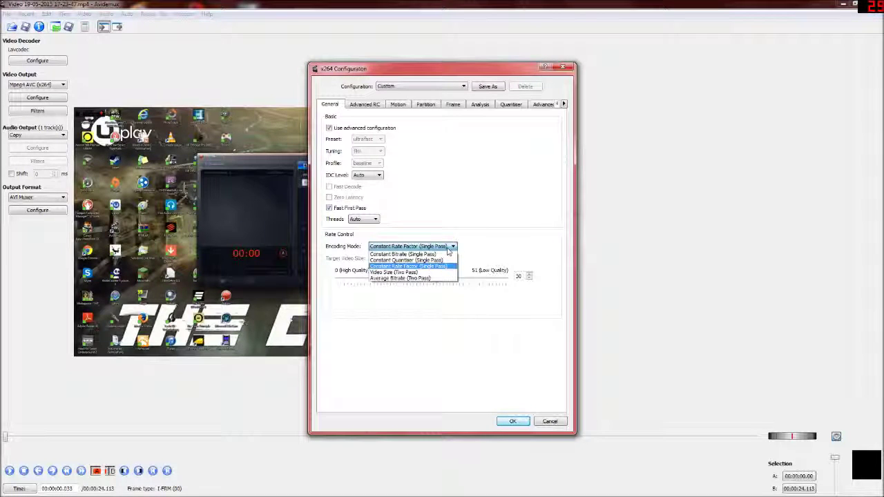
{"action": "left_click", "coordinate": [448, 250]}
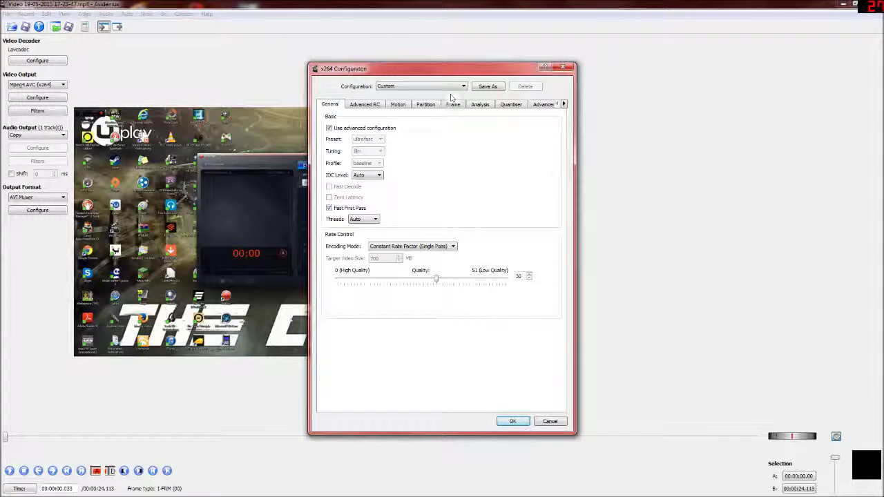
{"action": "left_click_drag", "start_coordinate": [448, 69], "coordinate": [424, 61]}
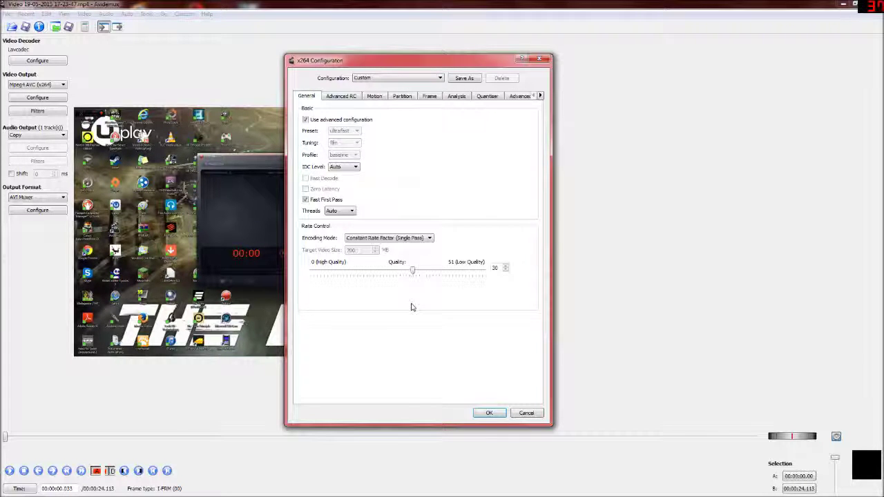
{"action": "left_click", "coordinate": [489, 413]}
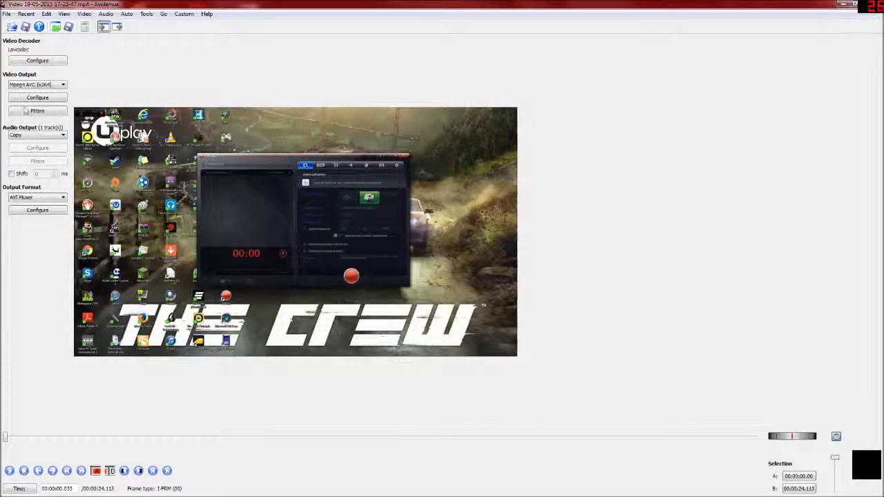
- Look over the x264 configuration and the available video filters without applying any filter
{"action": "left_click", "coordinate": [35, 99]}
{"action": "left_click", "coordinate": [524, 414]}
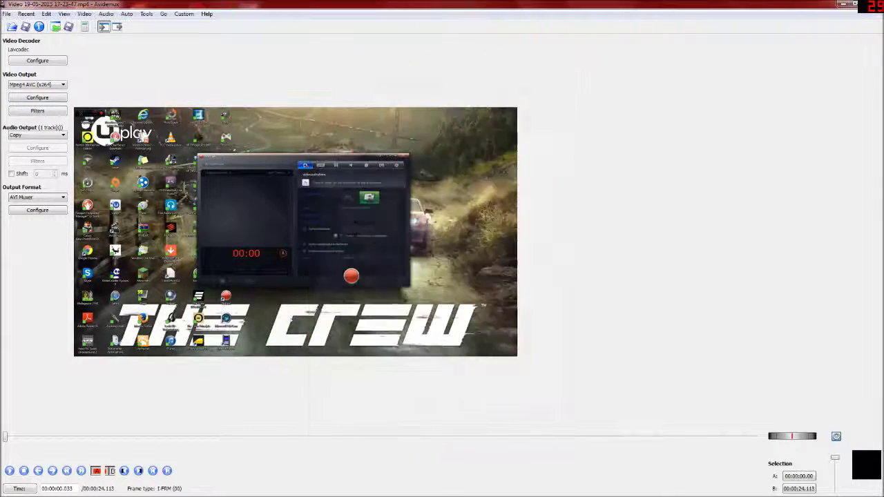
{"action": "left_click", "coordinate": [42, 112]}
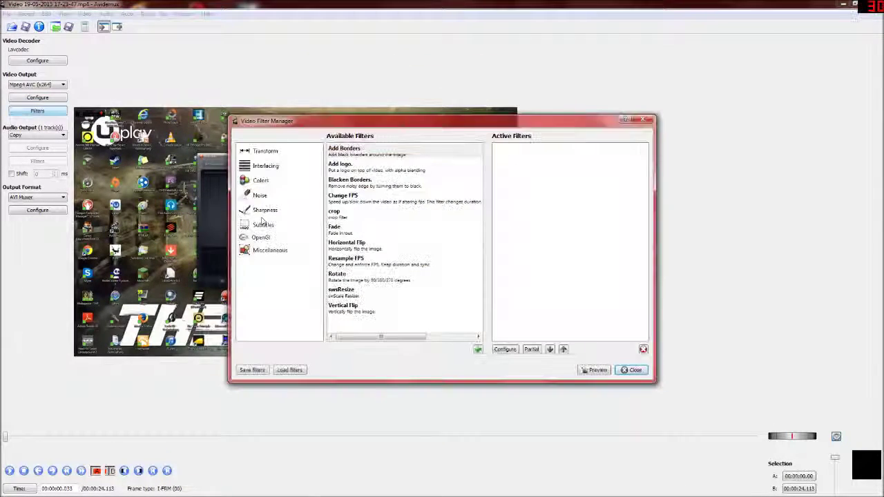
{"action": "left_click", "coordinate": [634, 371]}
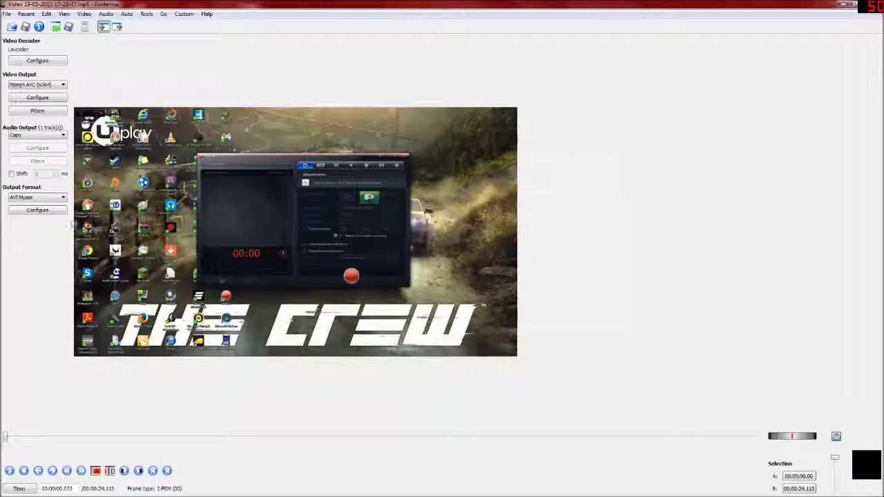
- Switch the audio output to AAC (Faac) and return it to Copy
{"action": "left_click", "coordinate": [14, 135]}
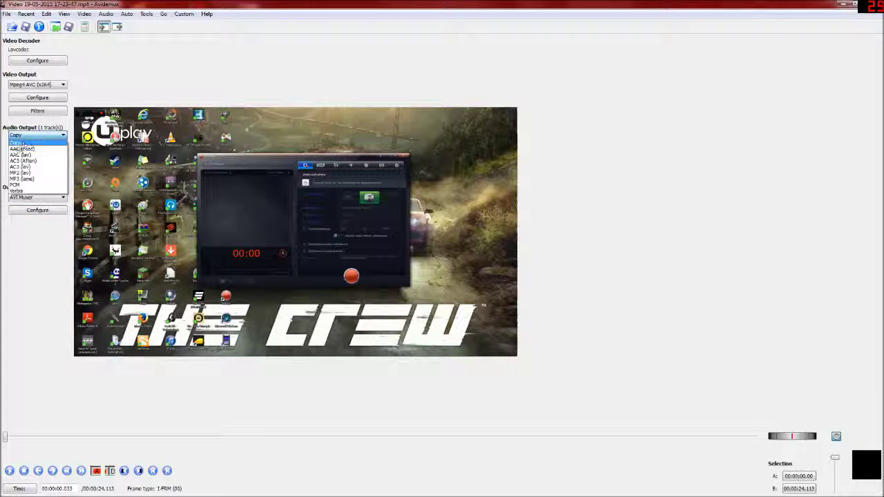
{"action": "left_click", "coordinate": [20, 149]}
{"action": "left_click", "coordinate": [27, 136]}
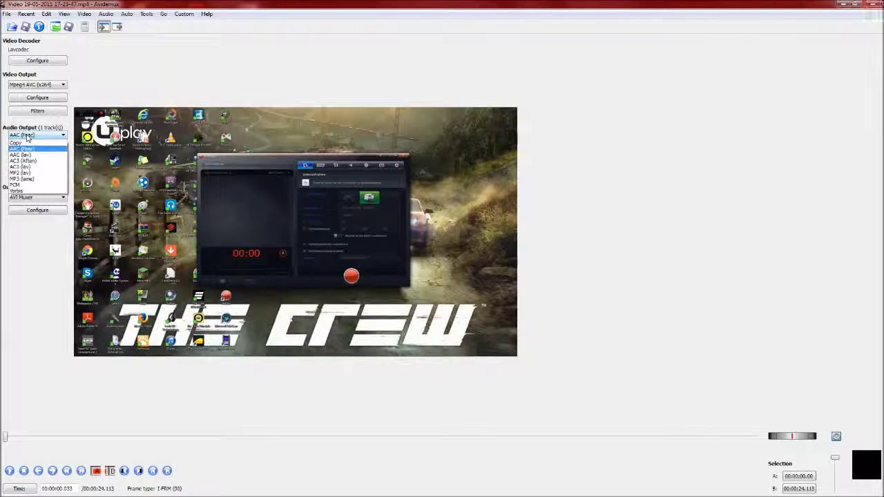
{"action": "left_click", "coordinate": [17, 142]}
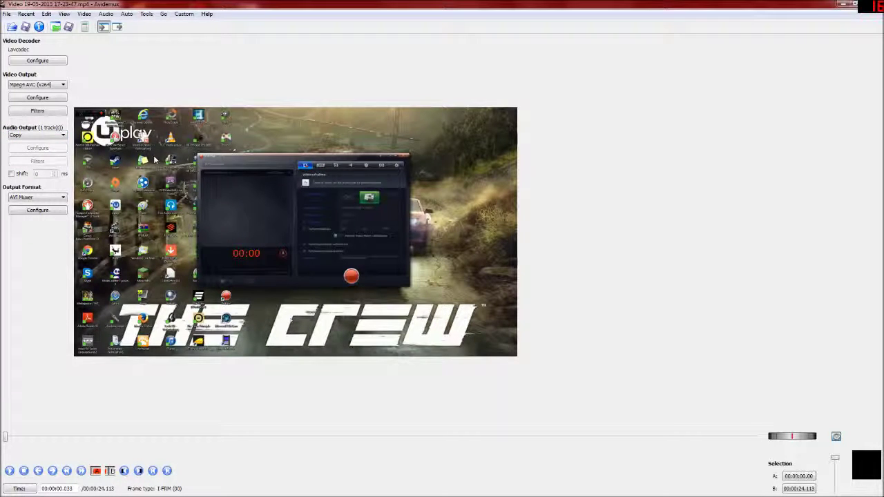
- Set the output format to MP4 Muxer and save the joined video as Test in the Ungeschnittene folder
{"action": "left_click", "coordinate": [24, 199]}
{"action": "left_click", "coordinate": [23, 224]}
{"action": "left_click", "coordinate": [25, 26]}
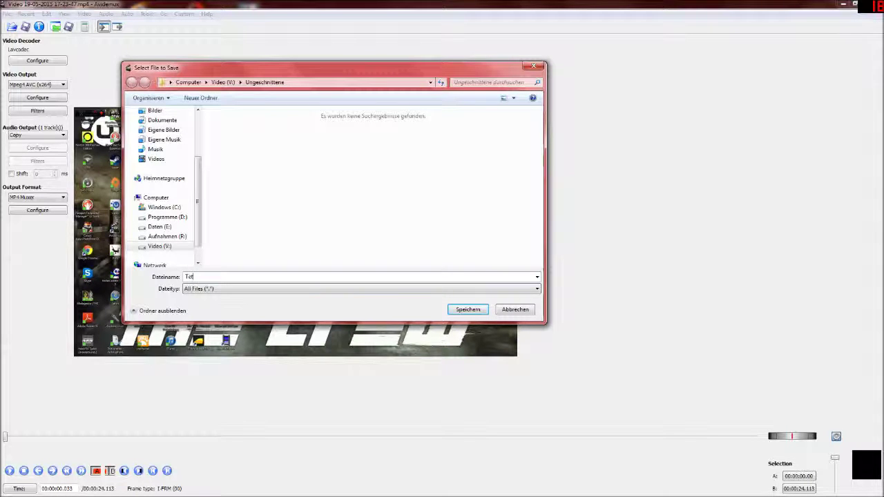
{"action": "type", "text": "Test"}
{"action": "left_click", "coordinate": [466, 311]}
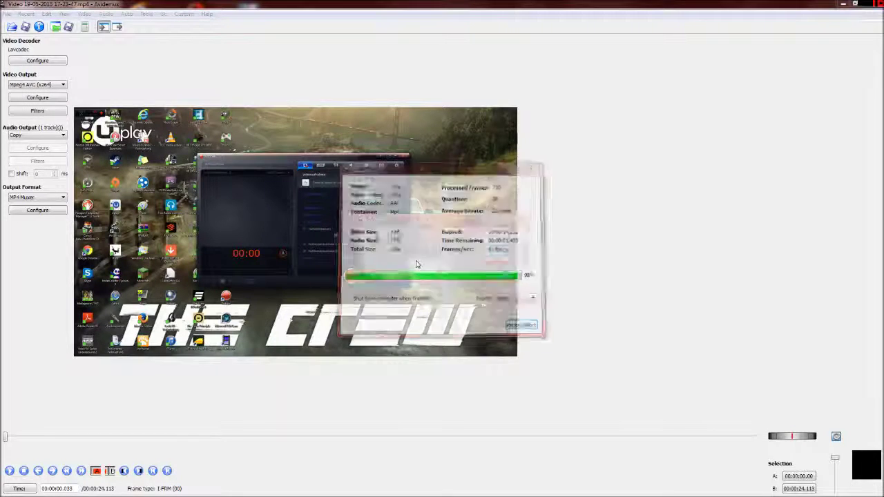
{"action": "left_click", "coordinate": [508, 272]}
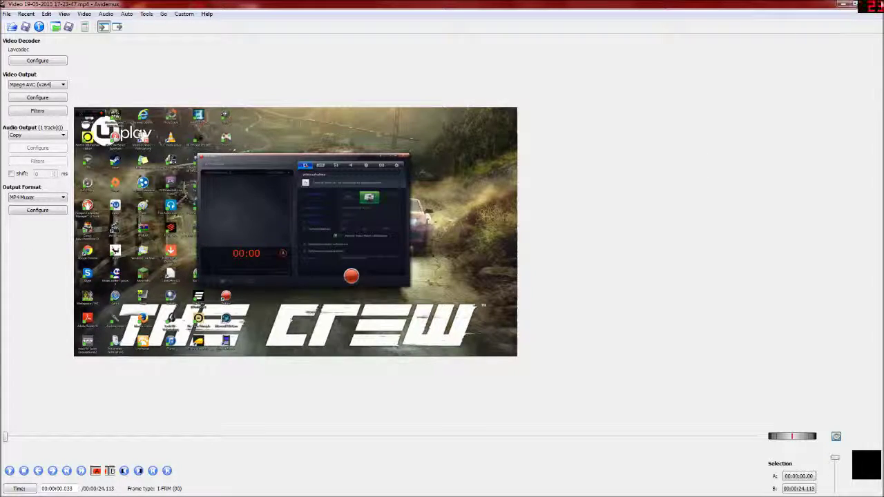
- Close Avidemux, open the Ungeschnittene folder on drive Video (V:) in Explorer and select the video Test
{"action": "left_click", "coordinate": [872, 4]}
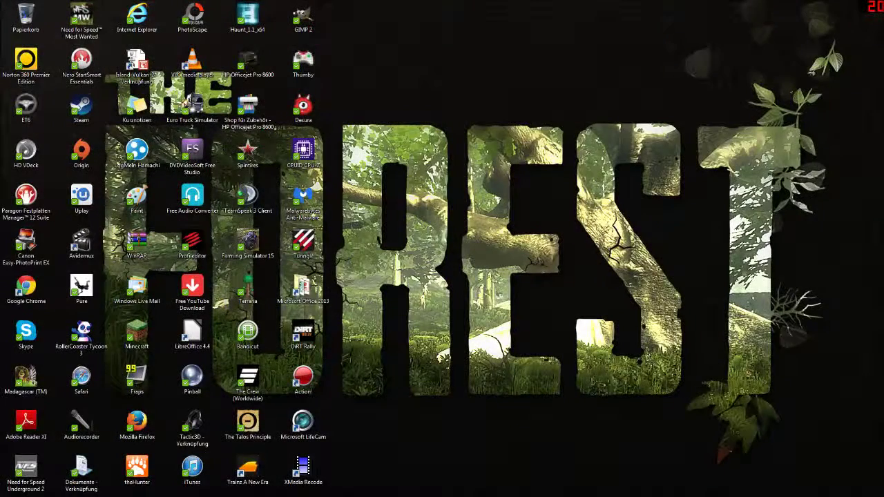
{"action": "left_click", "coordinate": [68, 489]}
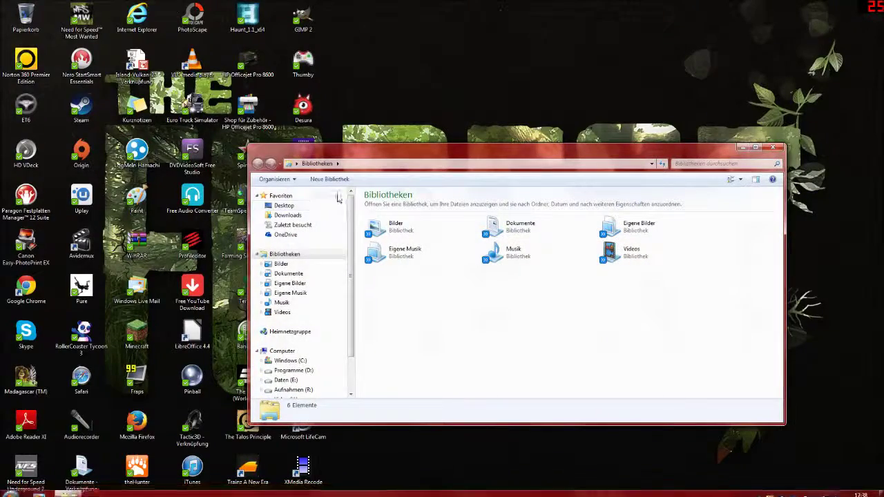
{"action": "scroll", "coordinate": [319, 363], "scroll_direction": "down", "scroll_amount": 2}
{"action": "left_click", "coordinate": [309, 356]}
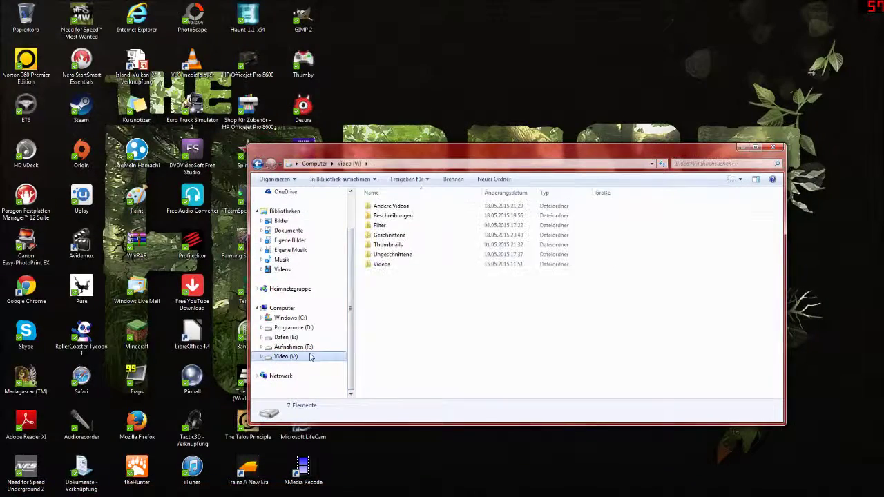
{"action": "left_click", "coordinate": [385, 256]}
{"action": "double_click", "coordinate": [386, 256]}
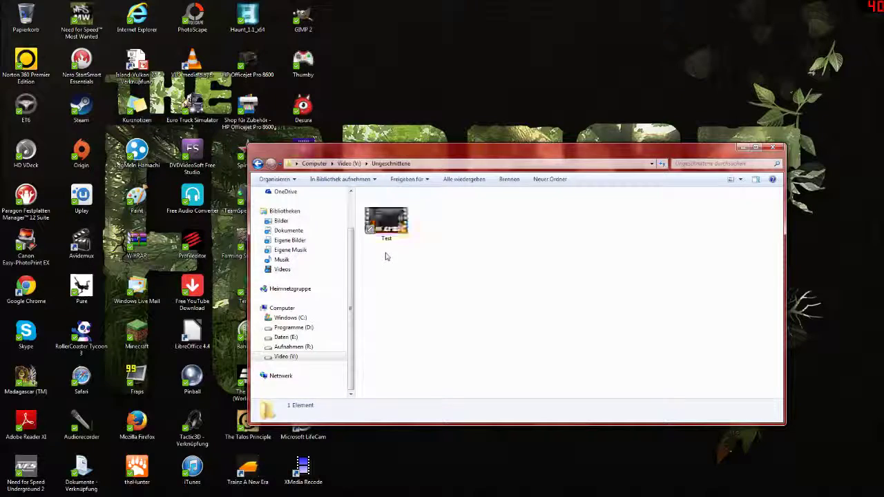
{"action": "left_click", "coordinate": [389, 230]}
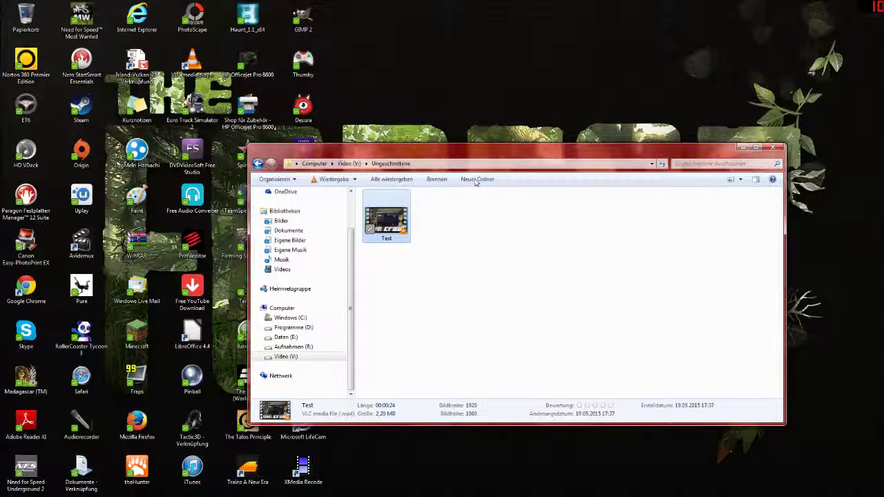
- Rename the Test video as The Crew A1ZL
{"action": "right_click", "coordinate": [402, 228]}
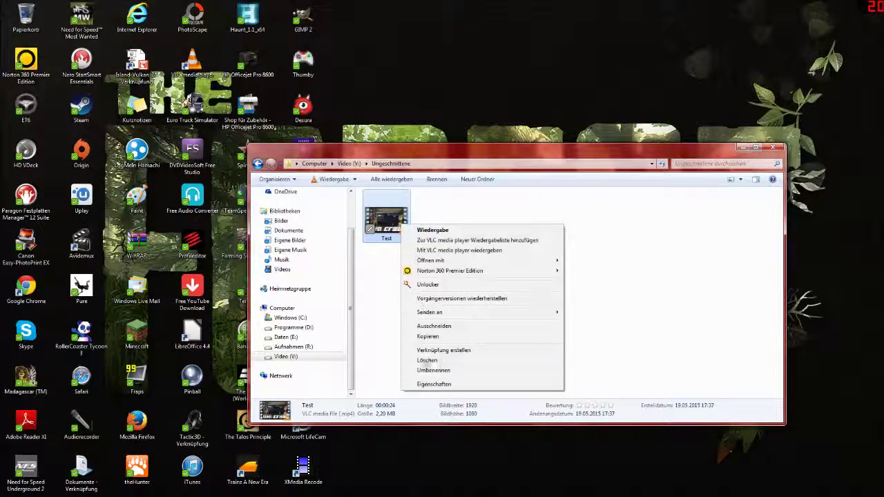
{"action": "left_click", "coordinate": [425, 371]}
{"action": "key", "text": "BackSpace"}
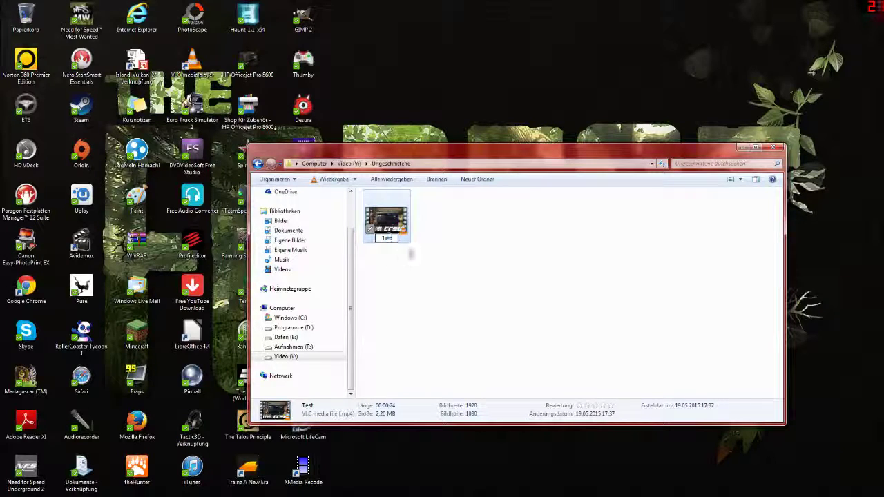
{"action": "type", "text": "1."}
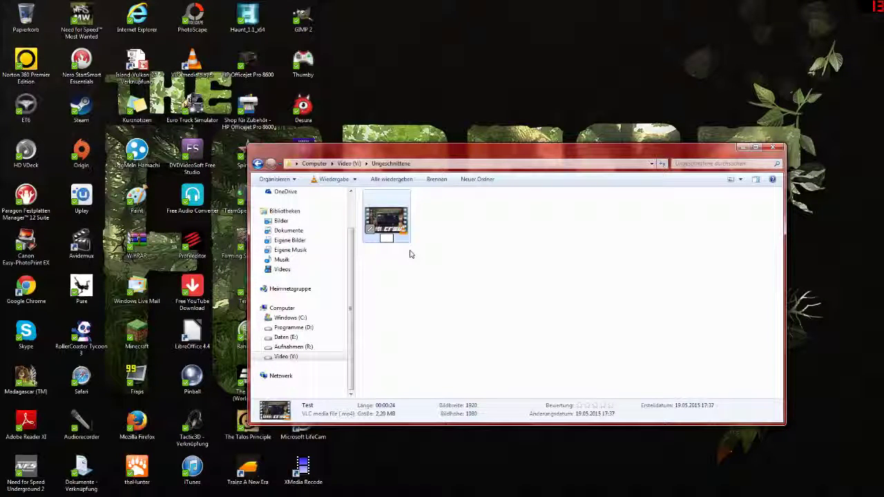
{"action": "type", "text": " s"}
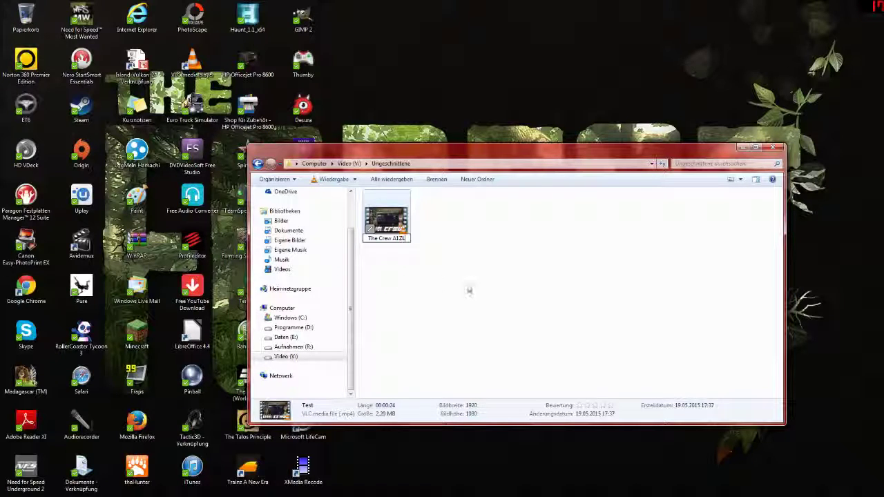
{"action": "left_click", "coordinate": [428, 288]}
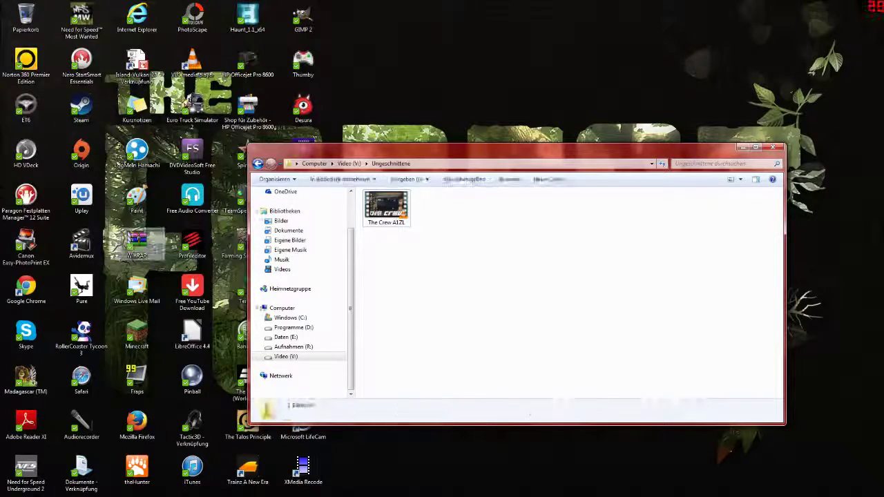
- Switch to XMedia Recode, load The Crew A1ZL into it from the Explorer window, and close that window
{"action": "left_click_drag", "start_coordinate": [474, 154], "coordinate": [488, 53]}
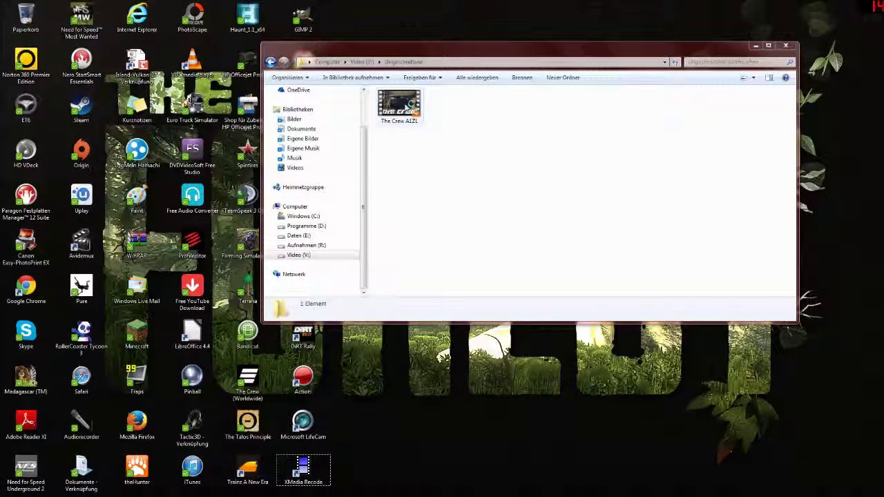
{"action": "left_click", "coordinate": [410, 105]}
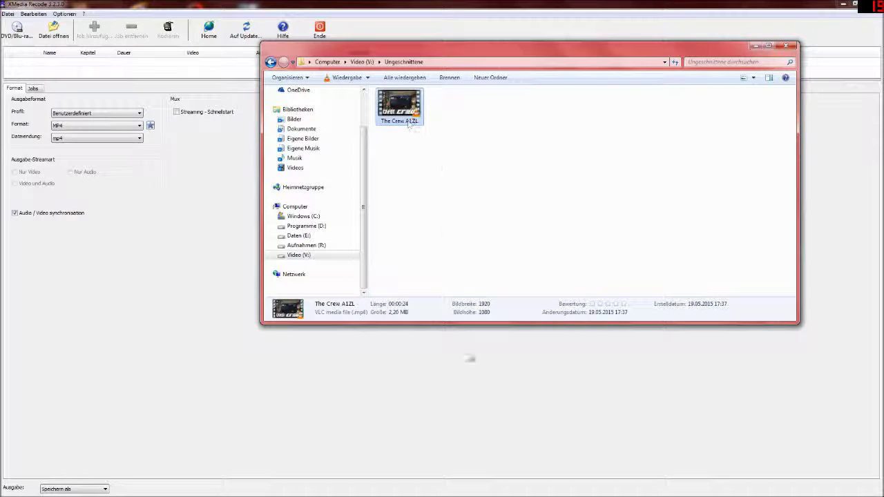
{"action": "left_click_drag", "start_coordinate": [408, 129], "coordinate": [199, 128]}
{"action": "left_click_drag", "start_coordinate": [151, 92], "coordinate": [201, 159]}
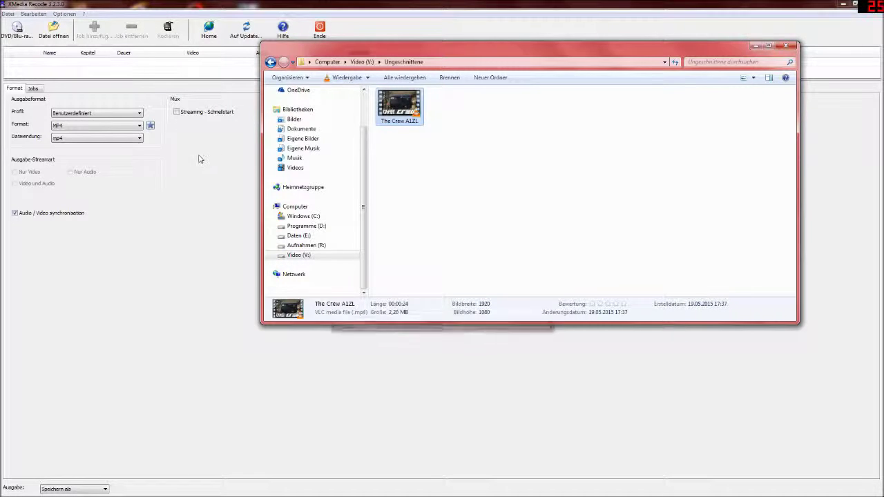
{"action": "mouse_move", "coordinate": [103, 489]}
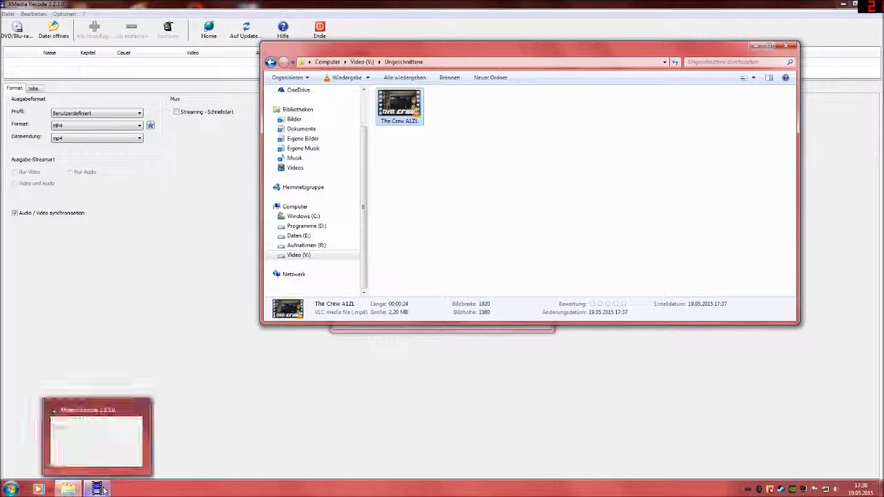
{"action": "left_click", "coordinate": [786, 45]}
- Set the video mode of The Crew A1ZL to Kopieren
{"action": "left_click", "coordinate": [75, 63]}
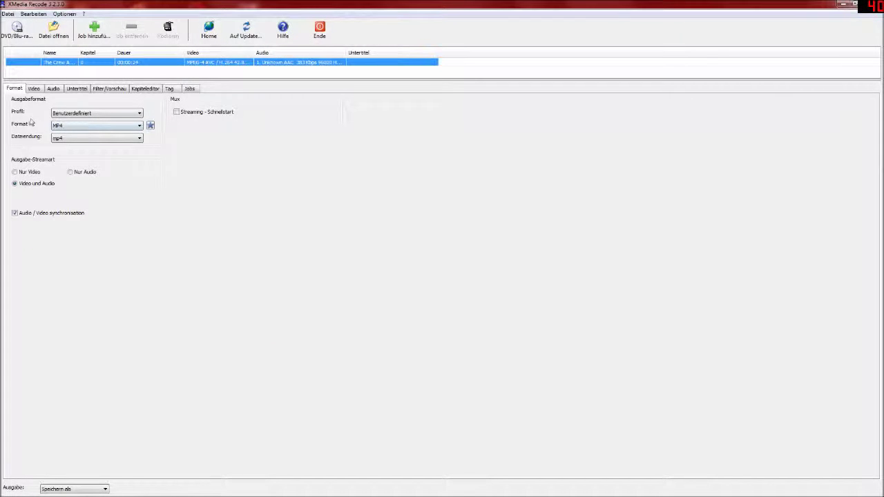
{"action": "left_click", "coordinate": [34, 90]}
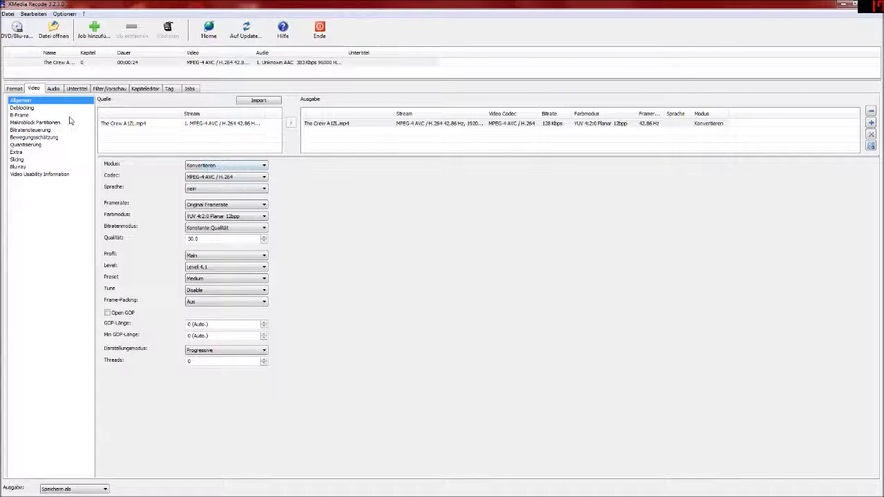
{"action": "left_click", "coordinate": [224, 165]}
{"action": "left_click", "coordinate": [200, 183]}
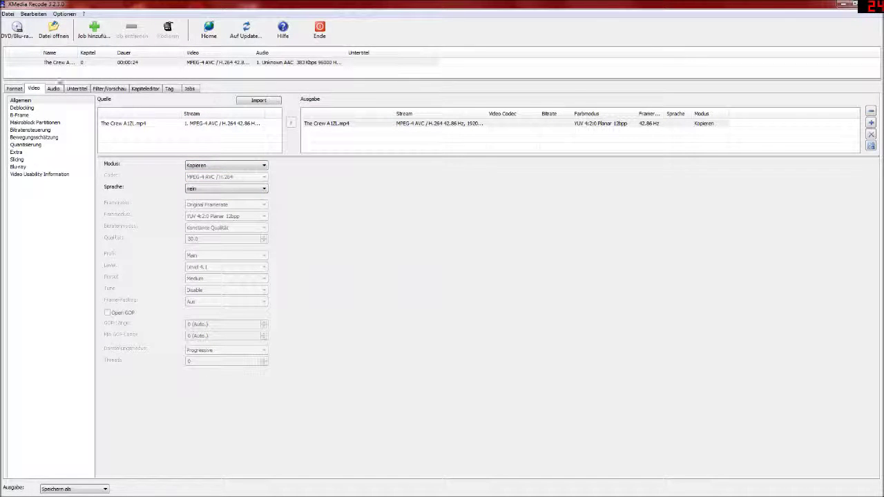
- Review the format and video settings, and set the audio to be converted with the AAC codec
{"action": "left_click", "coordinate": [15, 89]}
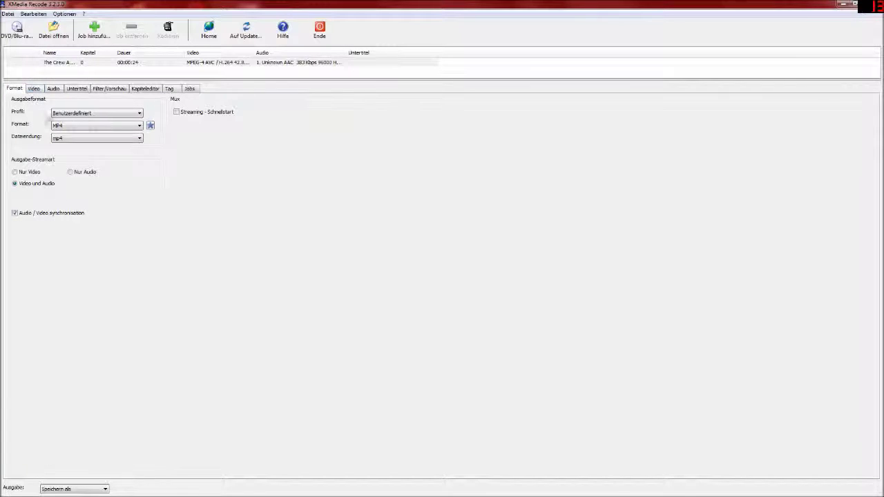
{"action": "left_click", "coordinate": [33, 89]}
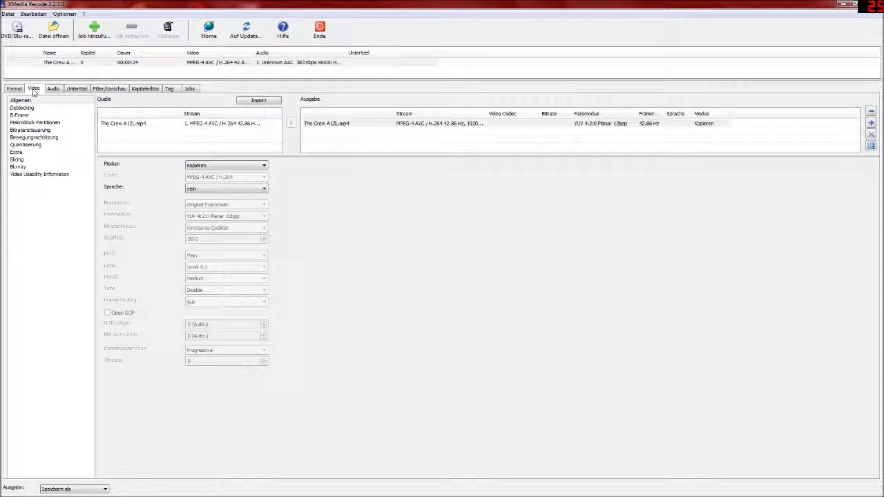
{"action": "left_click", "coordinate": [54, 90]}
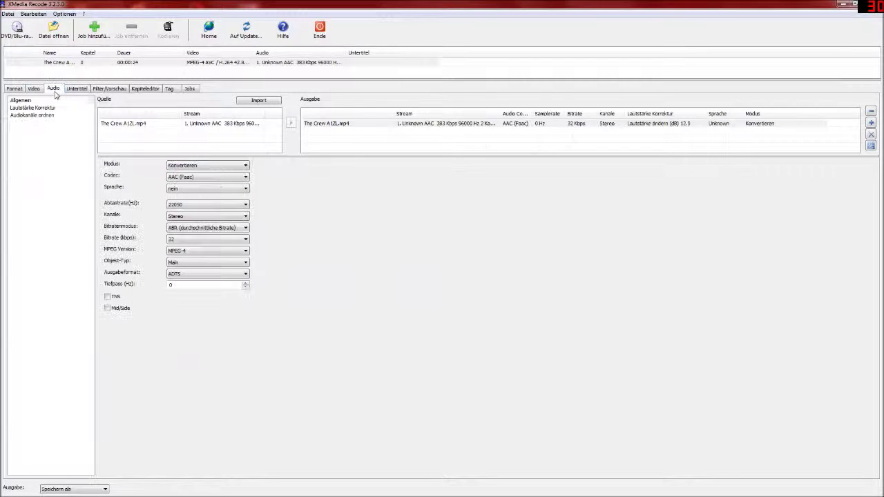
{"action": "left_click", "coordinate": [199, 168]}
{"action": "left_click", "coordinate": [186, 178]}
{"action": "left_click", "coordinate": [189, 178]}
{"action": "left_click", "coordinate": [190, 178]}
{"action": "left_click", "coordinate": [186, 178]}
{"action": "left_click", "coordinate": [180, 191]}
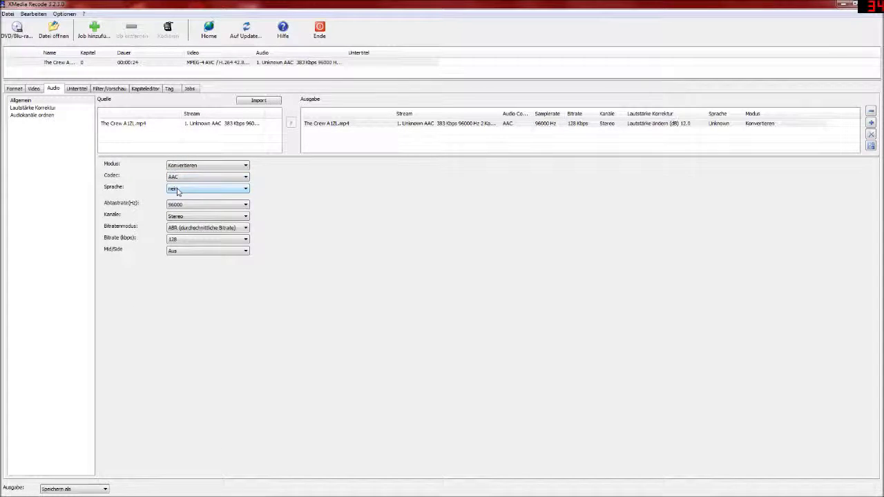
- Set the audio sampling rate to 96000 Hz and the bitrate to 384 kbps, and open the Lautstärke Korrektur settings
{"action": "left_click", "coordinate": [174, 206]}
{"action": "left_click", "coordinate": [174, 212]}
{"action": "left_click", "coordinate": [176, 206]}
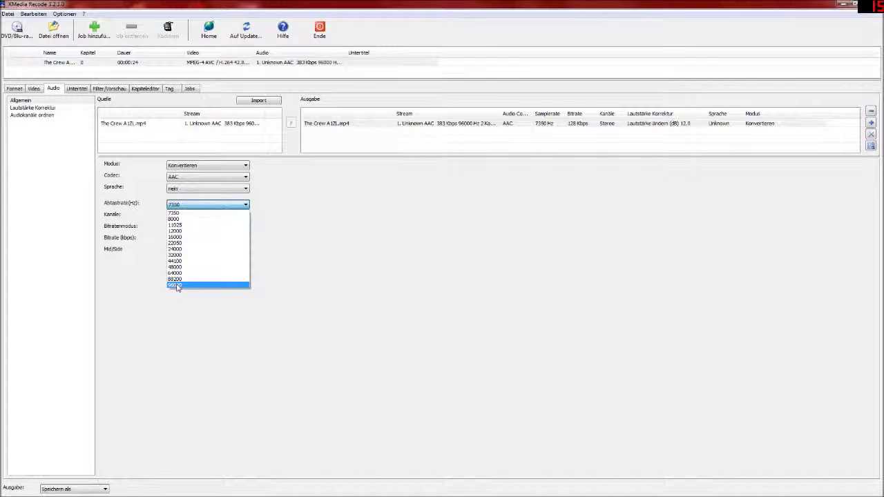
{"action": "left_click", "coordinate": [175, 285]}
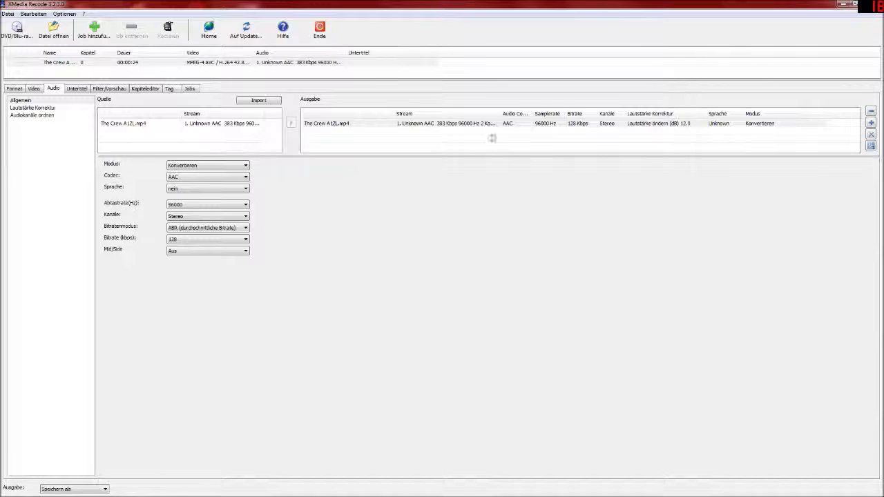
{"action": "left_click", "coordinate": [179, 241]}
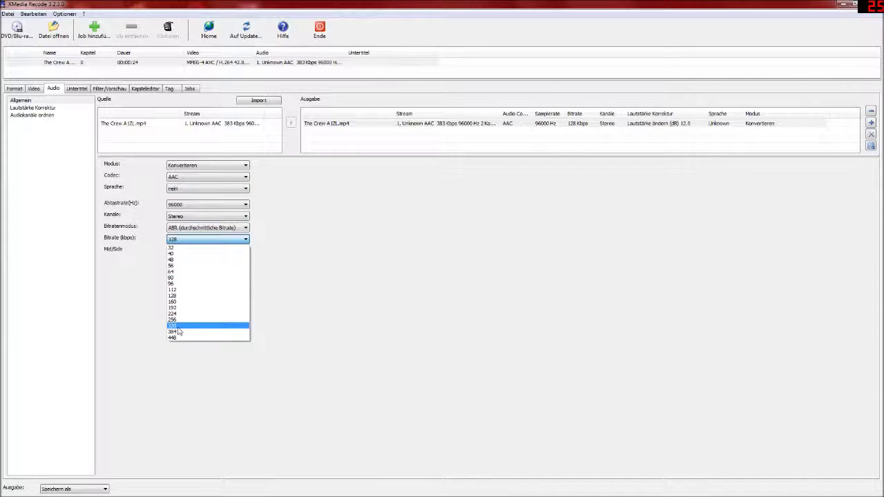
{"action": "left_click", "coordinate": [174, 332]}
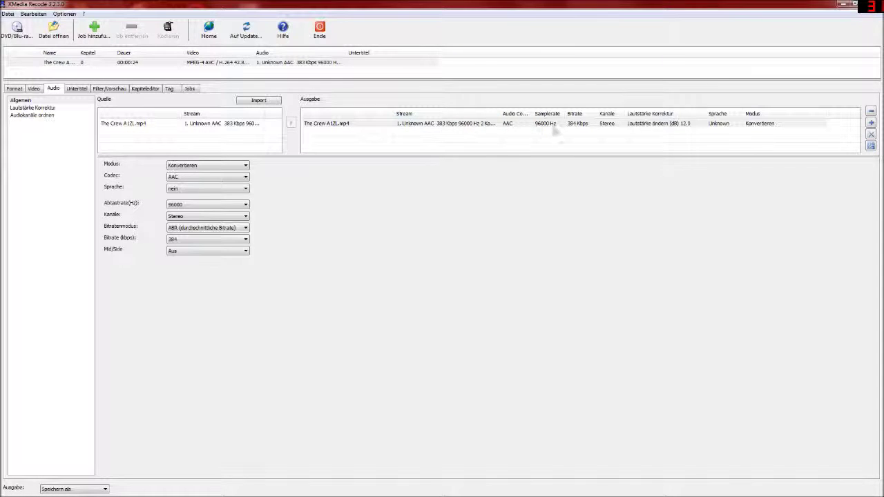
{"action": "left_click", "coordinate": [69, 108]}
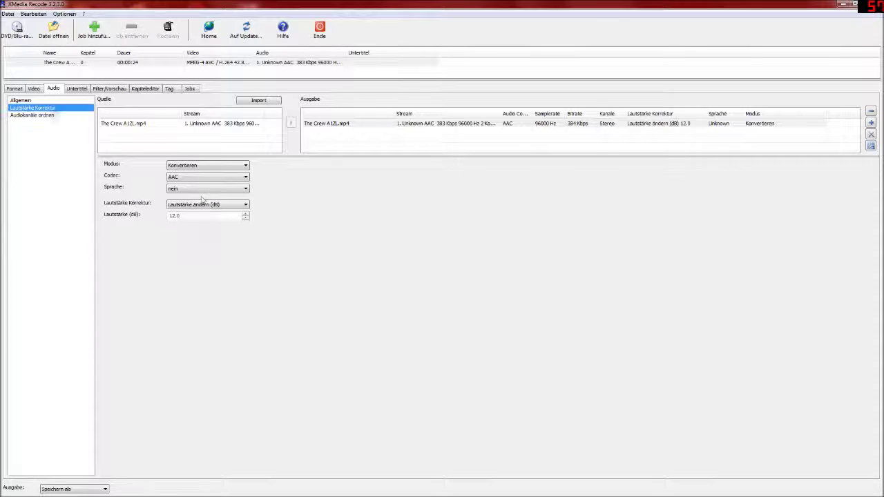
{"action": "left_click", "coordinate": [245, 218]}
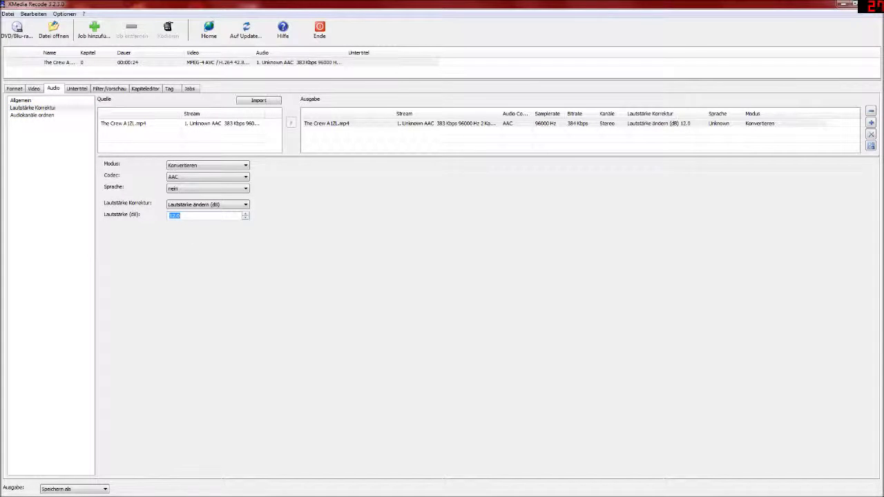
- Add an encoding job with the output named The Crew A1 in the Ungeschnittene folder on drive Video (V:)
{"action": "left_click", "coordinate": [96, 31]}
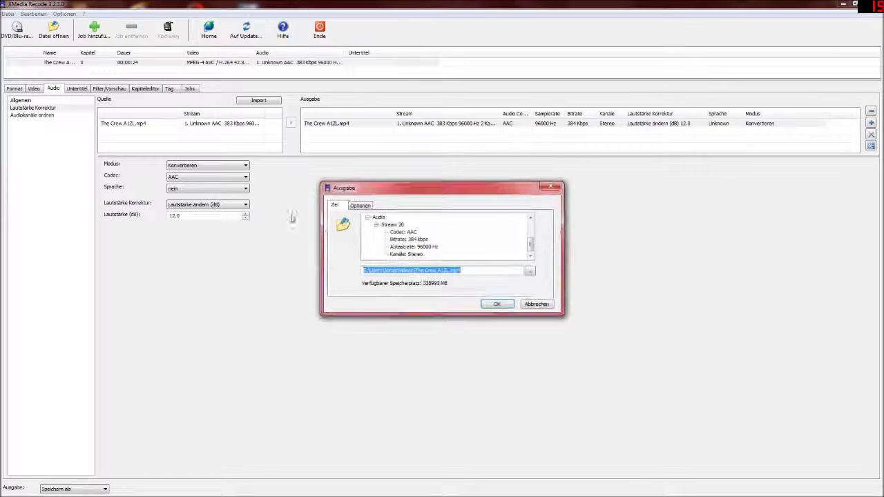
{"action": "left_click", "coordinate": [529, 271]}
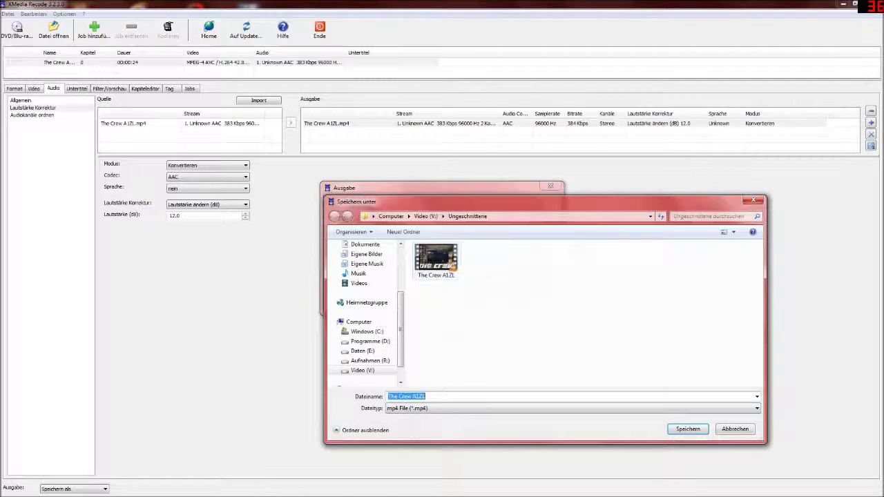
{"action": "key", "text": "End"}
{"action": "key", "text": "BackSpace"}
{"action": "key", "text": "BackSpace"}
{"action": "left_click", "coordinate": [687, 429]}
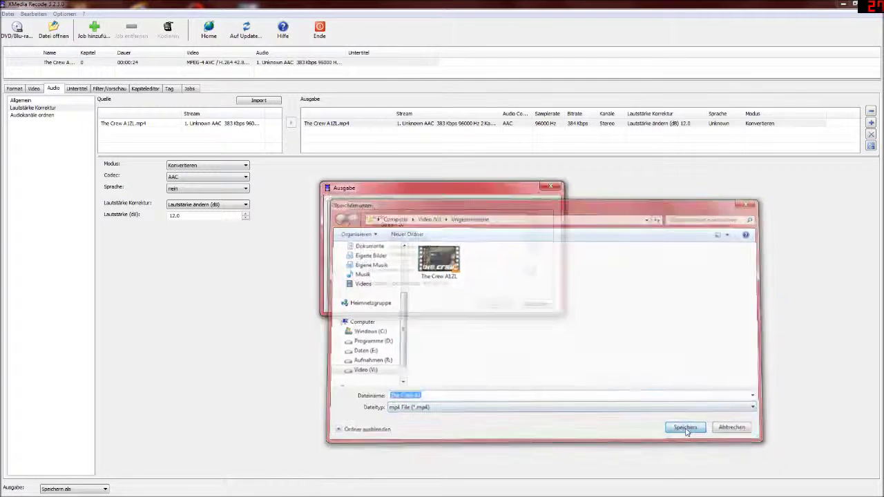
{"action": "left_click", "coordinate": [497, 305]}
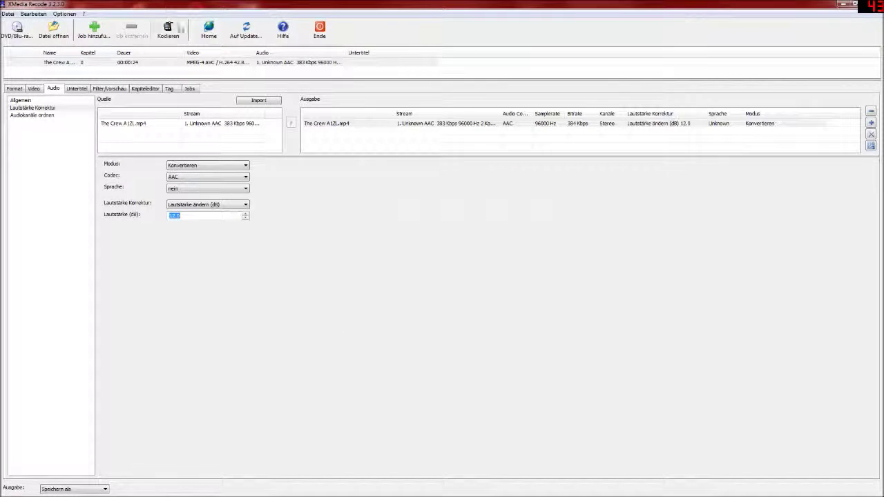
- Encode the queued job, dismiss the completion message and close XMedia Recode
{"action": "left_click", "coordinate": [167, 30]}
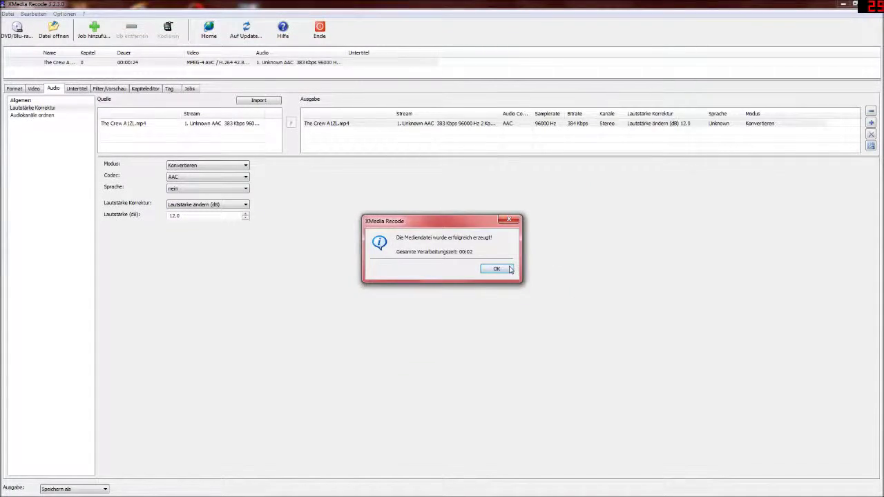
{"action": "left_click", "coordinate": [497, 269]}
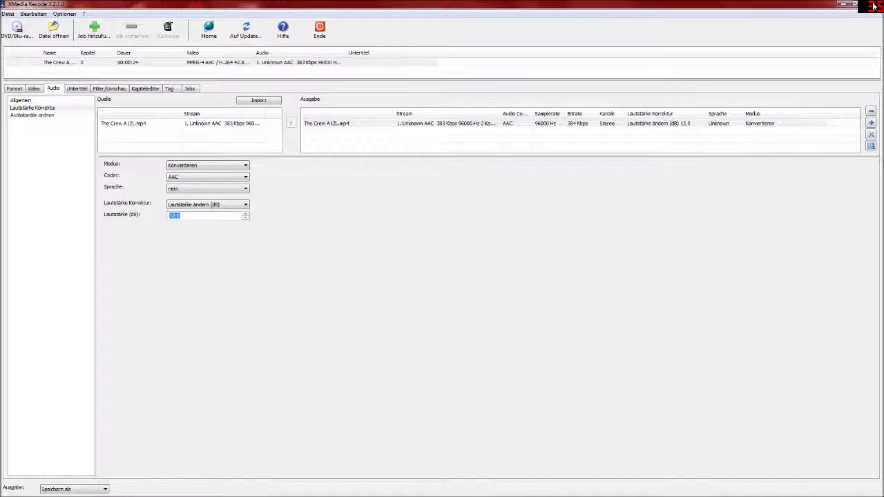
{"action": "left_click", "coordinate": [855, 3]}
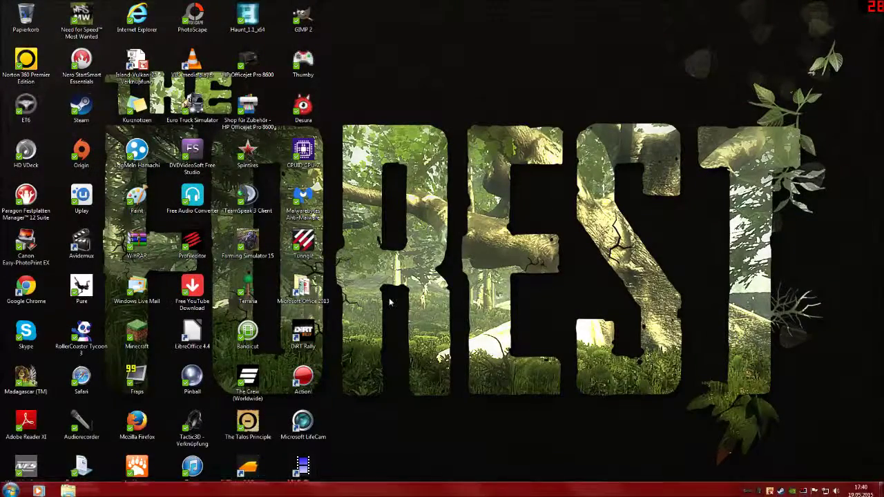
- Open the Aufnahmen folder on drive Aufnahmen (R:) in Explorer and compare the details of the two Video 19-05-2015 recordings
{"action": "left_click", "coordinate": [68, 489]}
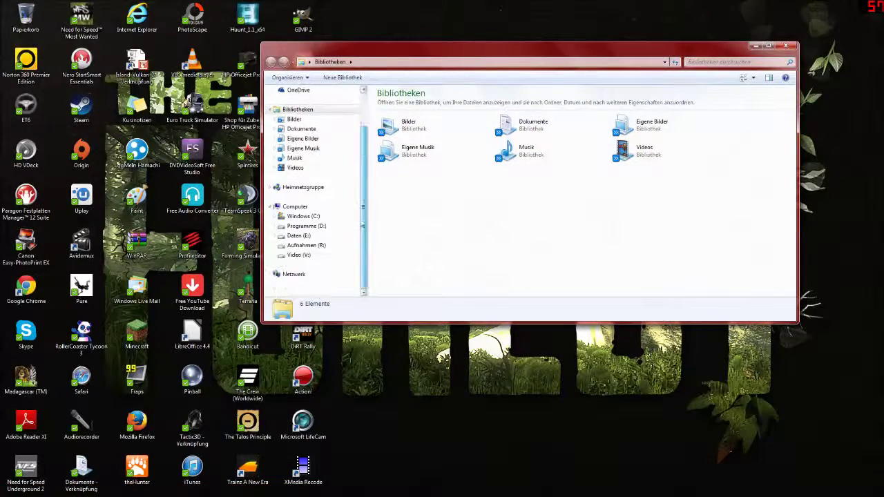
{"action": "left_click", "coordinate": [306, 245]}
{"action": "double_click", "coordinate": [404, 114]}
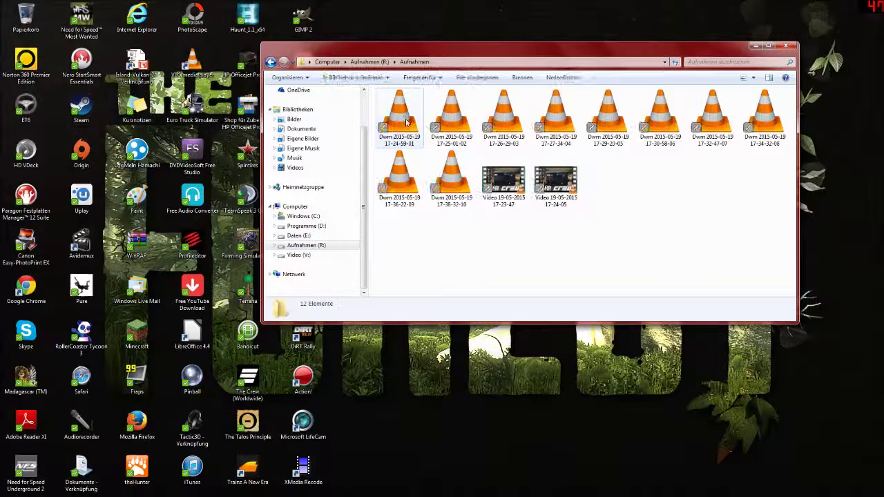
{"action": "left_click", "coordinate": [556, 181]}
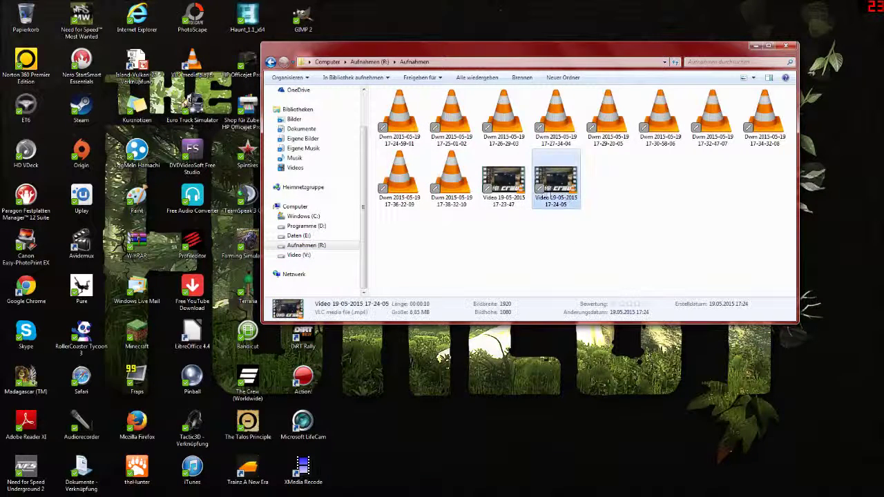
{"action": "left_click", "coordinate": [496, 188]}
{"action": "left_click", "coordinate": [556, 186]}
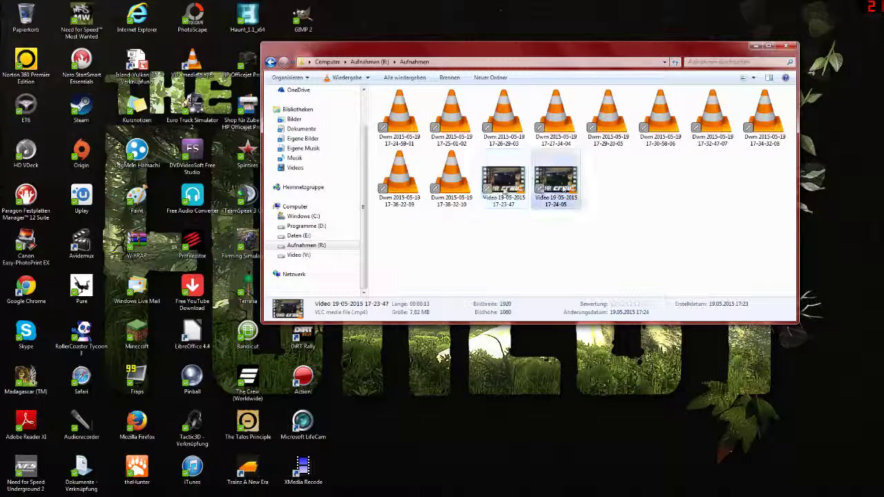
{"action": "left_click", "coordinate": [506, 189]}
{"action": "left_click", "coordinate": [556, 182]}
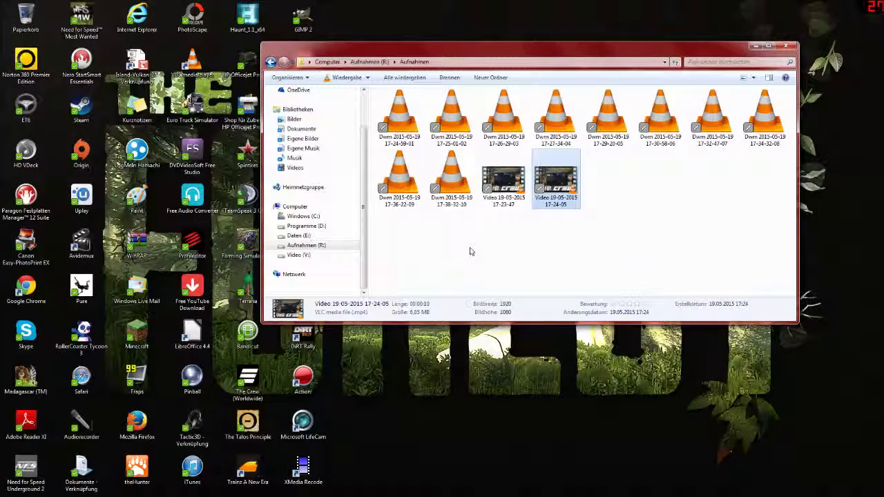
- Open the Ungeschnittene folder on drive Video (V:) and move its window clear of the desktop icons
{"action": "left_click", "coordinate": [297, 255]}
{"action": "left_click", "coordinate": [410, 154]}
{"action": "double_click", "coordinate": [410, 154]}
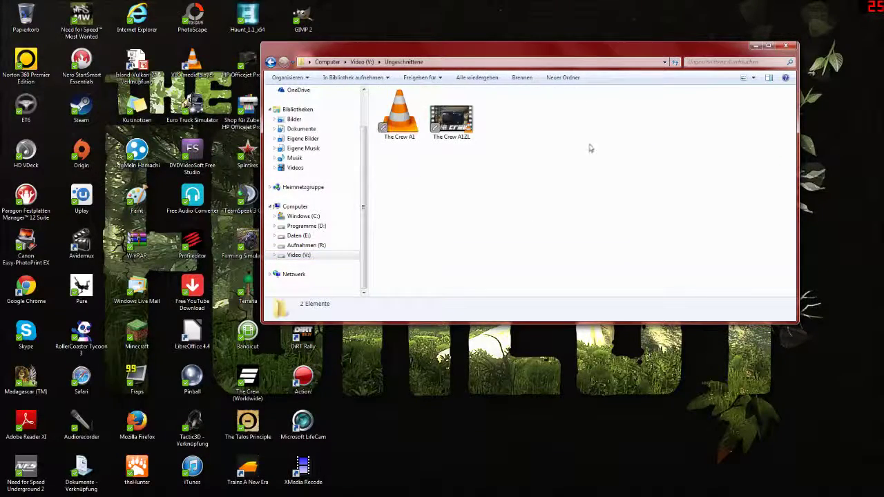
{"action": "left_click_drag", "start_coordinate": [583, 53], "coordinate": [667, 115]}
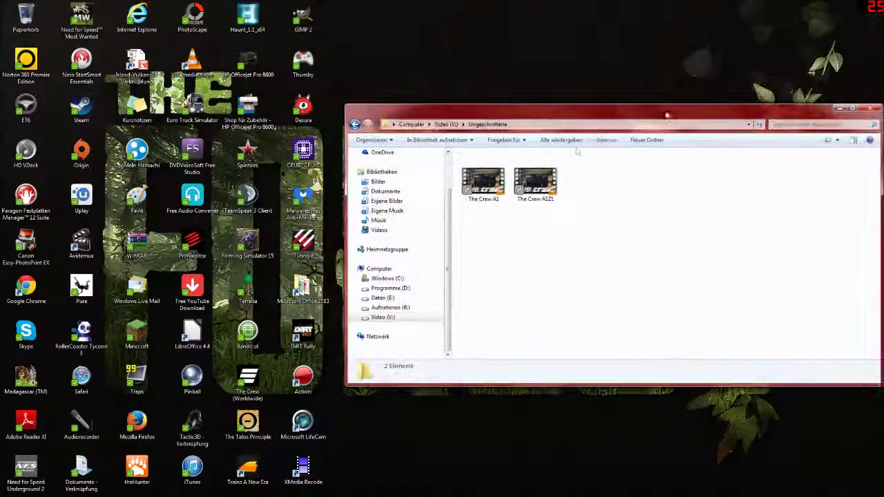
- Launch Bandicut, load The Crew A1 into it from the Explorer window, and close that window
{"action": "double_click", "coordinate": [247, 333]}
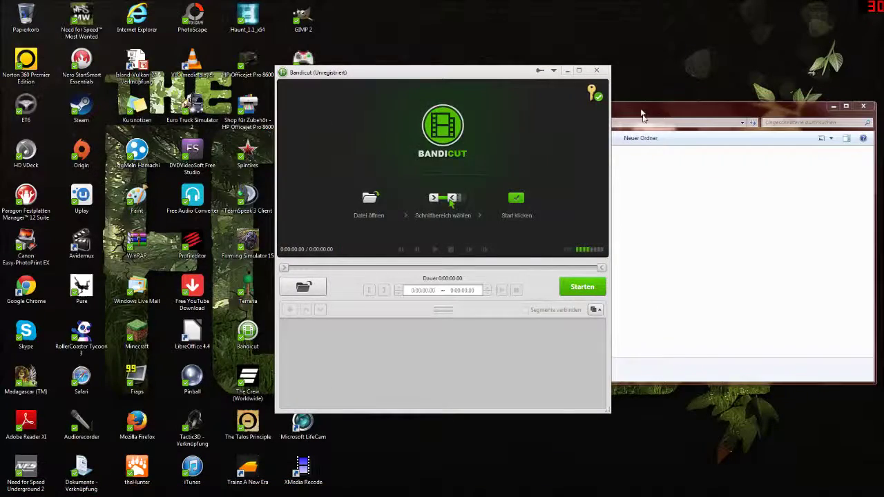
{"action": "left_click_drag", "start_coordinate": [653, 112], "coordinate": [647, 114]}
{"action": "left_click_drag", "start_coordinate": [481, 114], "coordinate": [462, 217]}
{"action": "left_click", "coordinate": [509, 284]}
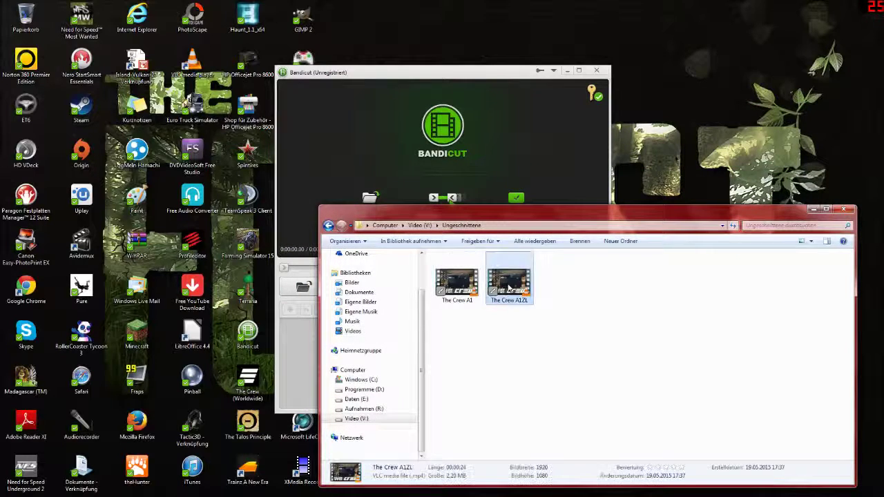
{"action": "left_click", "coordinate": [456, 290]}
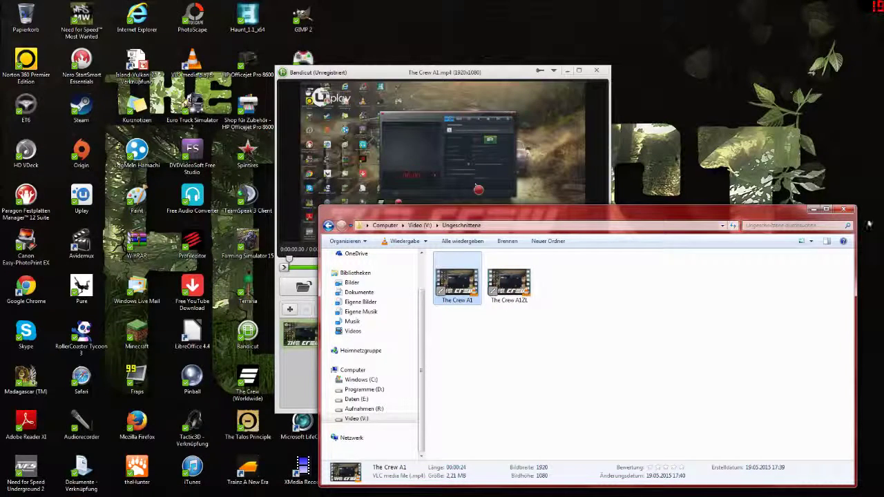
{"action": "left_click", "coordinate": [843, 209]}
- Preview The Crew A1 by playing it briefly and scrubbing through its timeline
{"action": "left_click_drag", "start_coordinate": [290, 259], "coordinate": [344, 260]}
{"action": "left_click", "coordinate": [435, 250]}
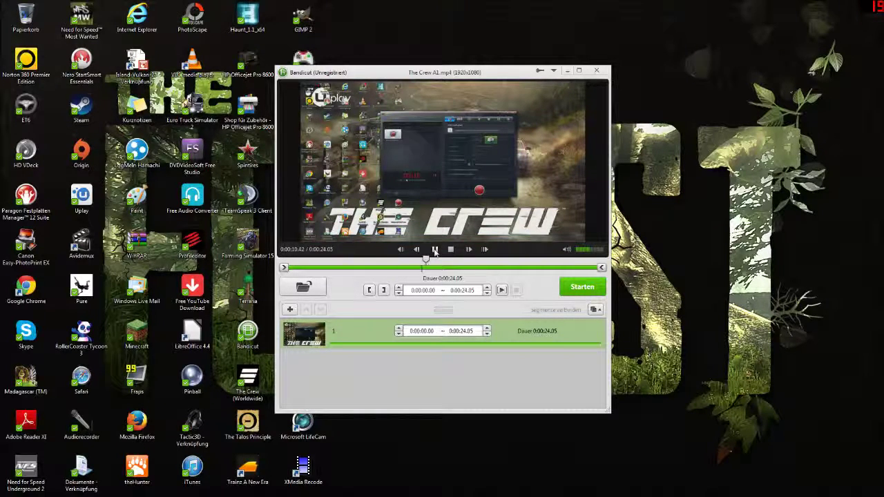
{"action": "left_click", "coordinate": [435, 250]}
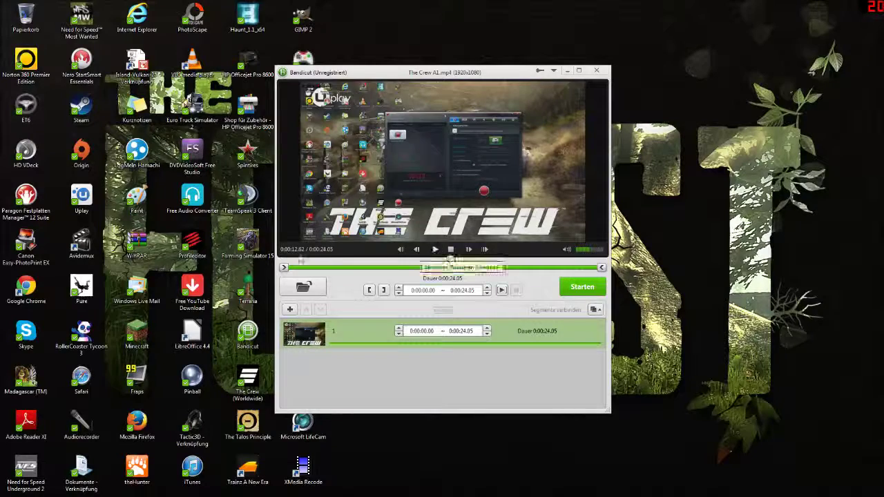
{"action": "left_click_drag", "start_coordinate": [450, 259], "coordinate": [390, 259]}
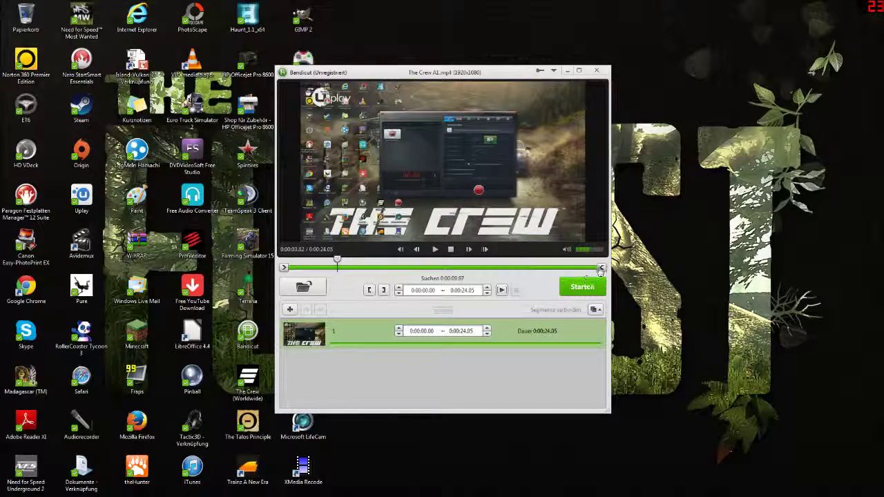
- Set the end of the first segment to 0:00:03.73 at the playback position
{"action": "mouse_move", "coordinate": [602, 270]}
{"action": "left_mouse_down"}
{"action": "mouse_move", "coordinate": [313, 271]}
{"action": "mouse_move", "coordinate": [322, 269]}
{"action": "left_mouse_up"}
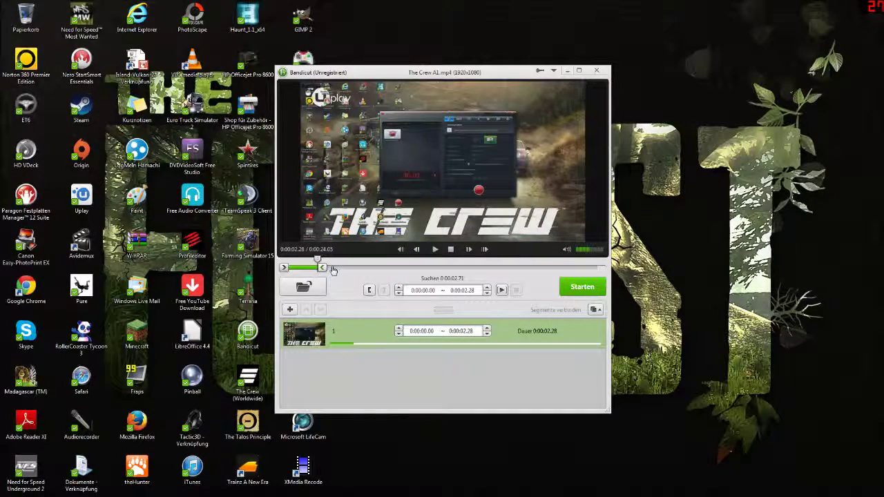
{"action": "left_click", "coordinate": [435, 249]}
{"action": "left_click", "coordinate": [435, 249]}
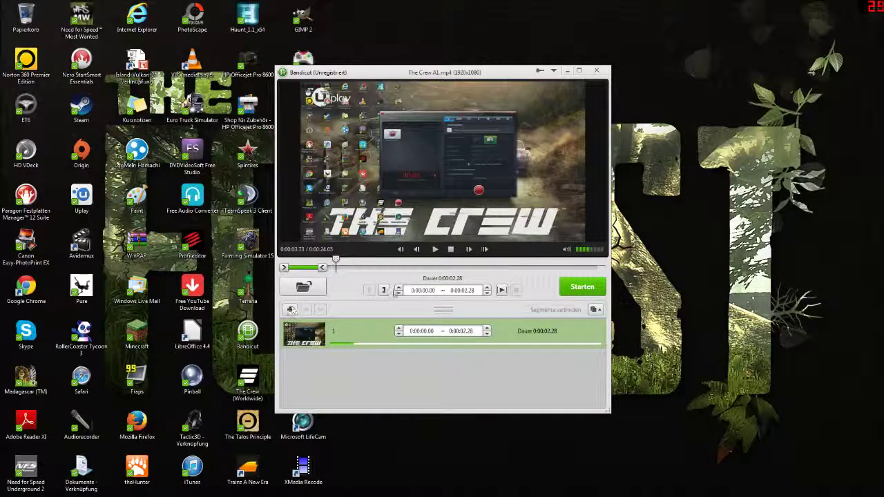
{"action": "left_click", "coordinate": [383, 291]}
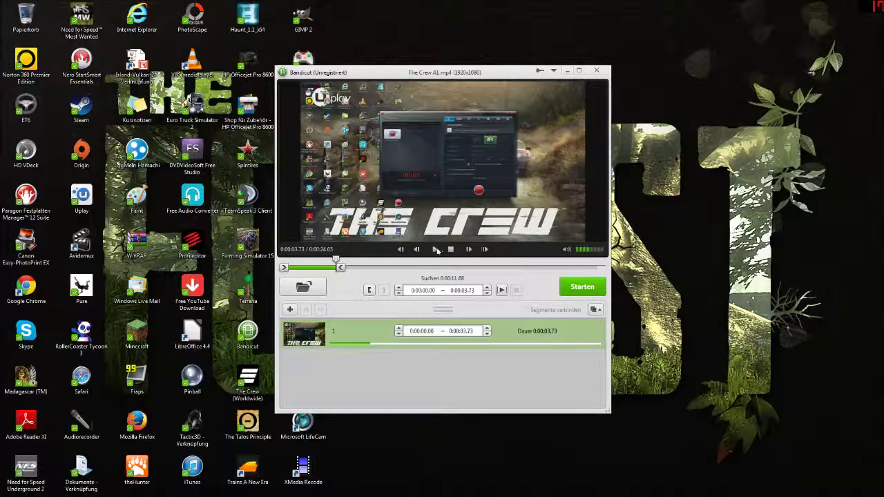
- Add a second segment running from 0:00:03.73 to 0:00:10.54, ending it at the paused playback position
{"action": "left_click", "coordinate": [290, 311]}
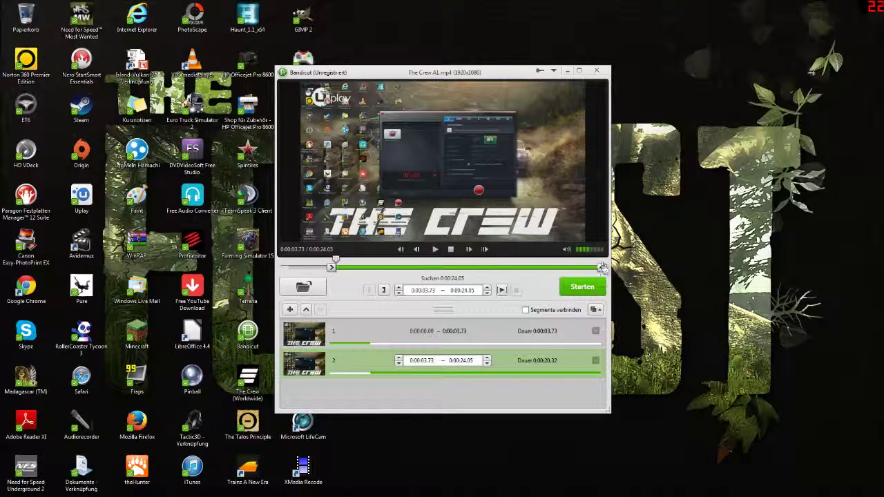
{"action": "left_click_drag", "start_coordinate": [602, 267], "coordinate": [396, 268]}
{"action": "left_click", "coordinate": [435, 250]}
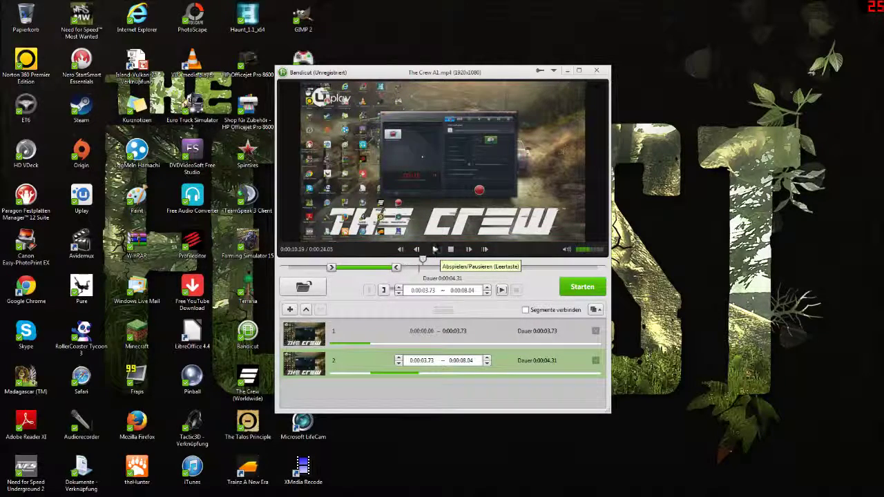
{"action": "left_click", "coordinate": [435, 250]}
{"action": "left_click", "coordinate": [384, 291]}
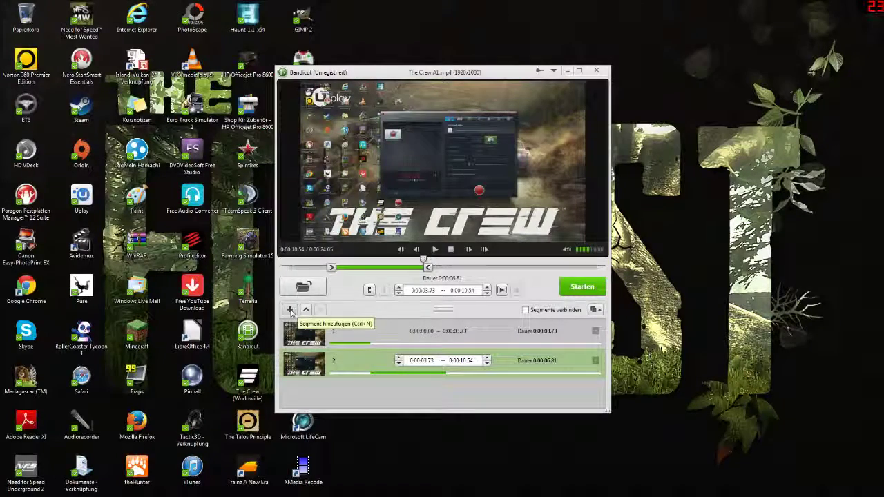
- Add a third segment from 0:00:10.54 to the end of the video at 0:00:24.05
{"action": "left_click", "coordinate": [290, 310]}
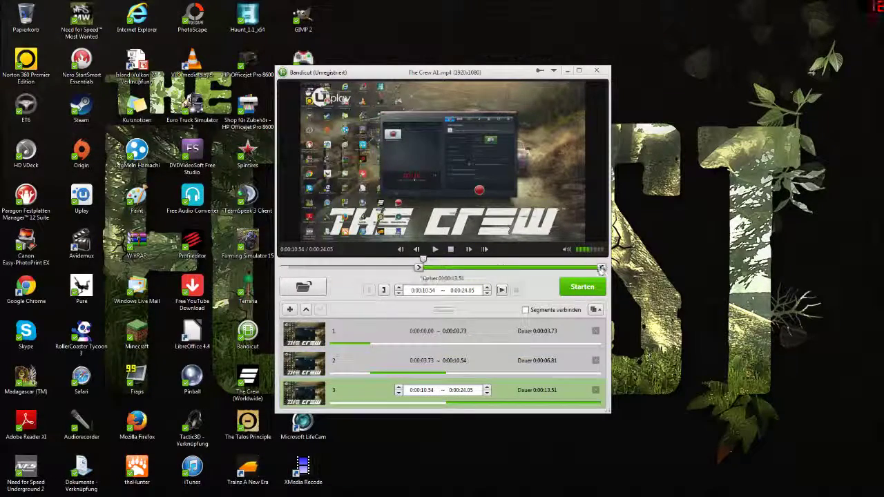
{"action": "left_click", "coordinate": [596, 267]}
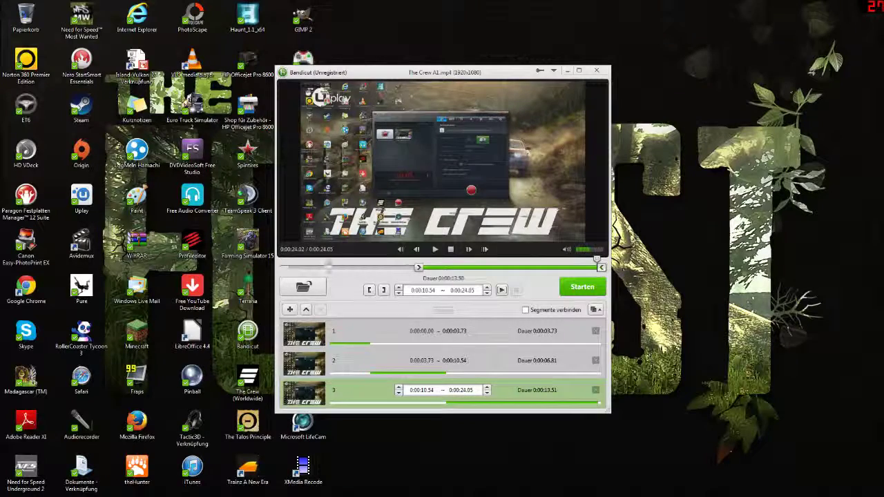
{"action": "mouse_move", "coordinate": [596, 267]}
{"action": "left_mouse_down"}
{"action": "mouse_move", "coordinate": [537, 267]}
{"action": "mouse_move", "coordinate": [601, 267]}
{"action": "left_mouse_up"}
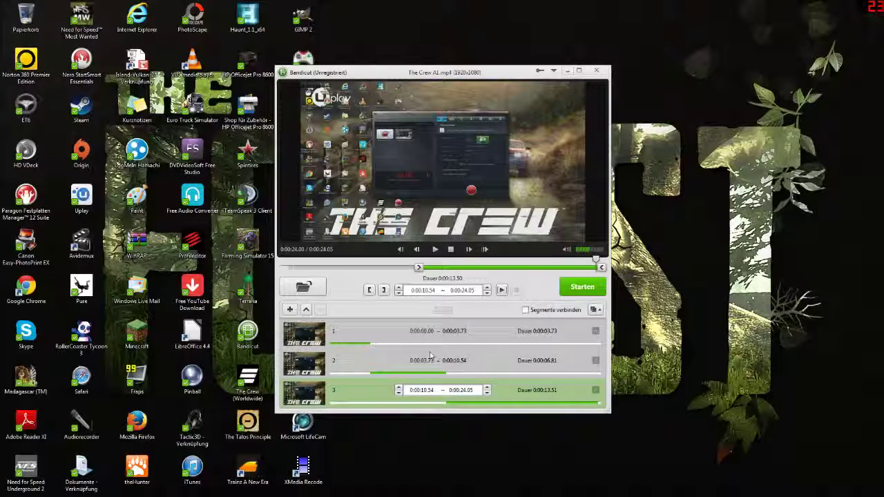
- Export the segments as Test to V:\Geschnittene in High-speed mode, dismissing the unregistered version notice
{"action": "left_click", "coordinate": [563, 290]}
{"action": "key", "text": "End"}
{"action": "key", "text": "BackSpace"}
{"action": "key", "text": "BackSpace"}
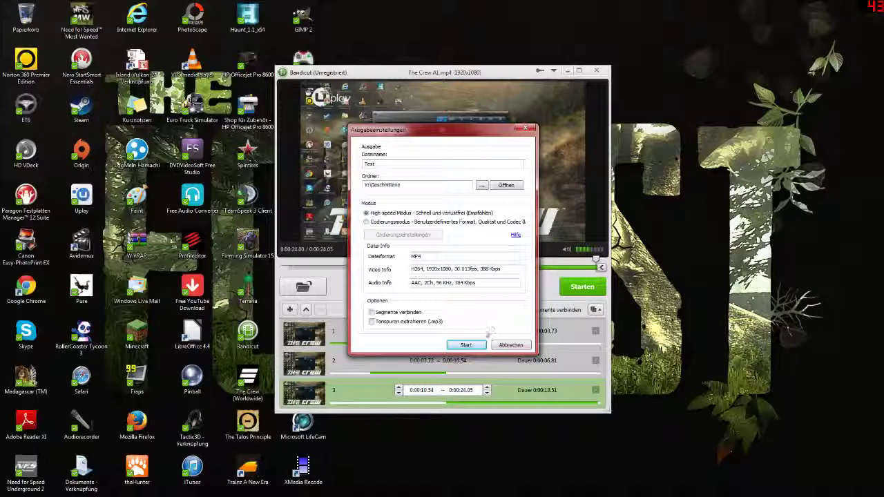
{"action": "left_click", "coordinate": [466, 346]}
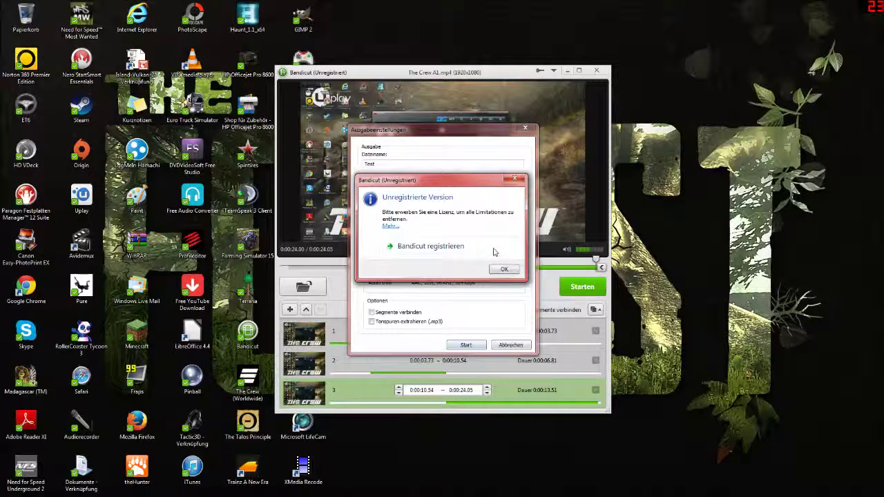
{"action": "left_click", "coordinate": [503, 269]}
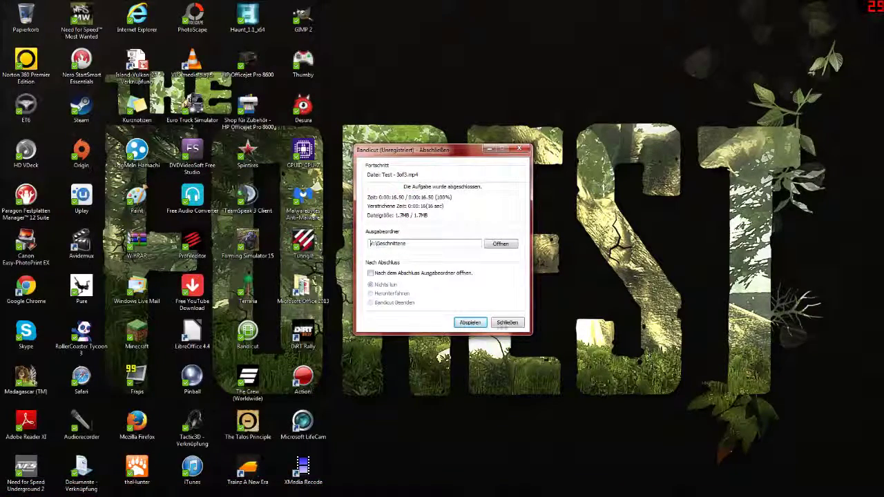
- Close the finished export's progress window and quit Bandicut
{"action": "left_click_drag", "start_coordinate": [435, 150], "coordinate": [433, 142]}
{"action": "left_click", "coordinate": [507, 314]}
{"action": "left_click", "coordinate": [597, 70]}
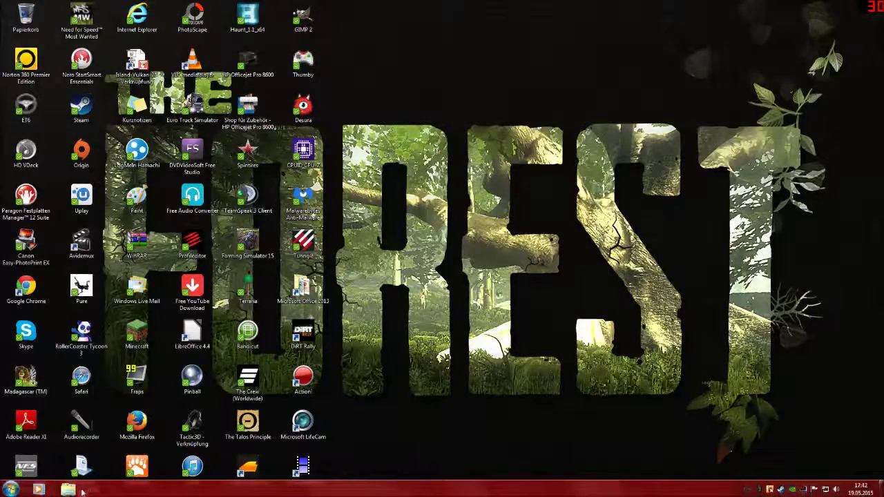
- Open the Geschnittene folder on drive Video (V:) in a new Explorer window moved higher on the desktop
{"action": "left_click", "coordinate": [81, 491]}
{"action": "left_click_drag", "start_coordinate": [456, 213], "coordinate": [424, 105]}
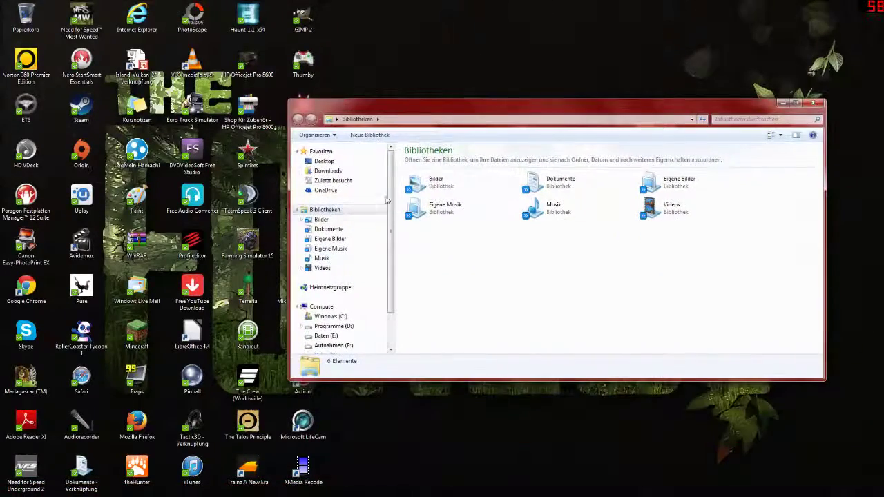
{"action": "scroll", "coordinate": [349, 286], "scroll_direction": "down", "scroll_amount": 2}
{"action": "left_click", "coordinate": [326, 312]}
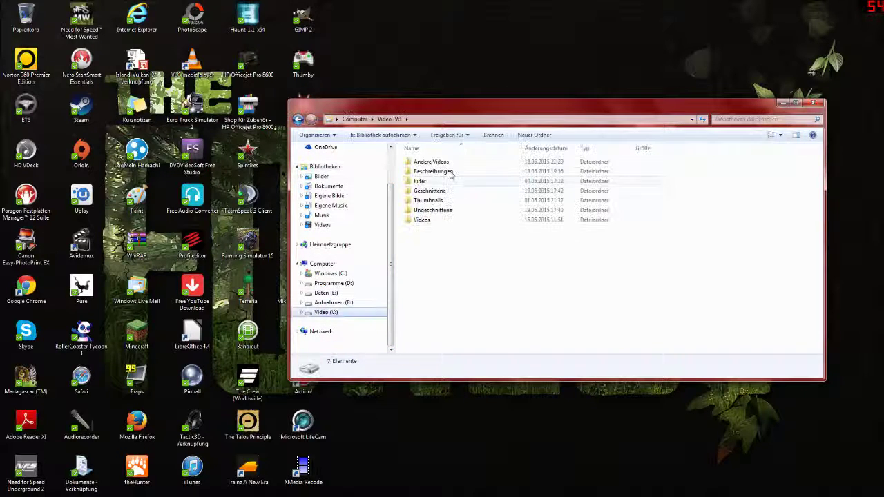
{"action": "double_click", "coordinate": [424, 196]}
- Check the three exported Test segment files one by one in the Geschnittene folder
{"action": "left_click", "coordinate": [426, 173]}
{"action": "left_click", "coordinate": [479, 172]}
{"action": "left_click", "coordinate": [532, 181]}
{"action": "left_click", "coordinate": [431, 187]}
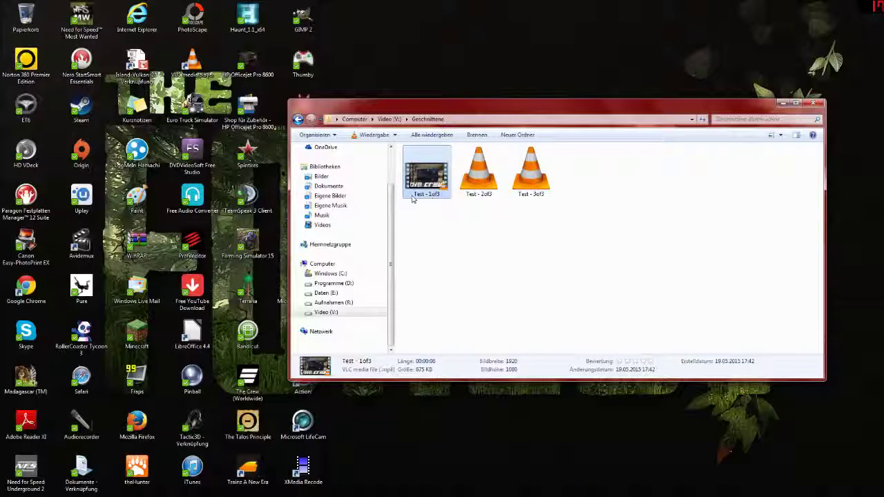
- View the contents of The Crew folder under Videos and return to drive Video (V:)
{"action": "left_click", "coordinate": [325, 312]}
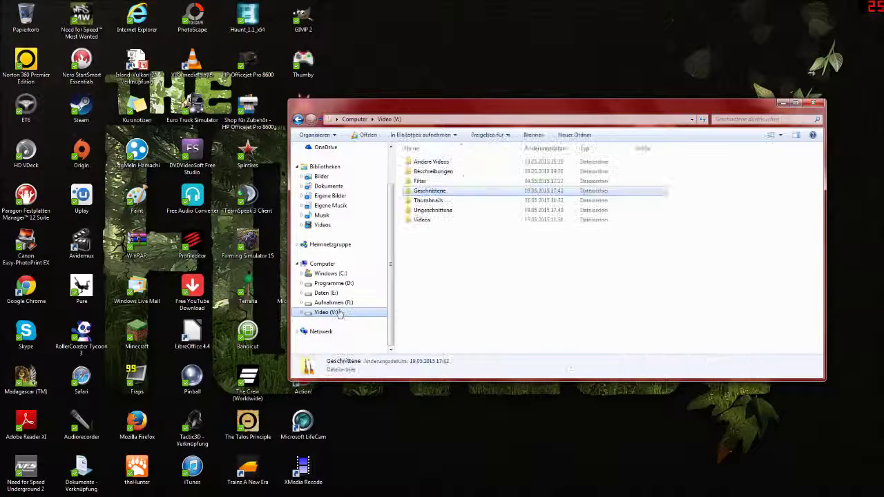
{"action": "double_click", "coordinate": [423, 225]}
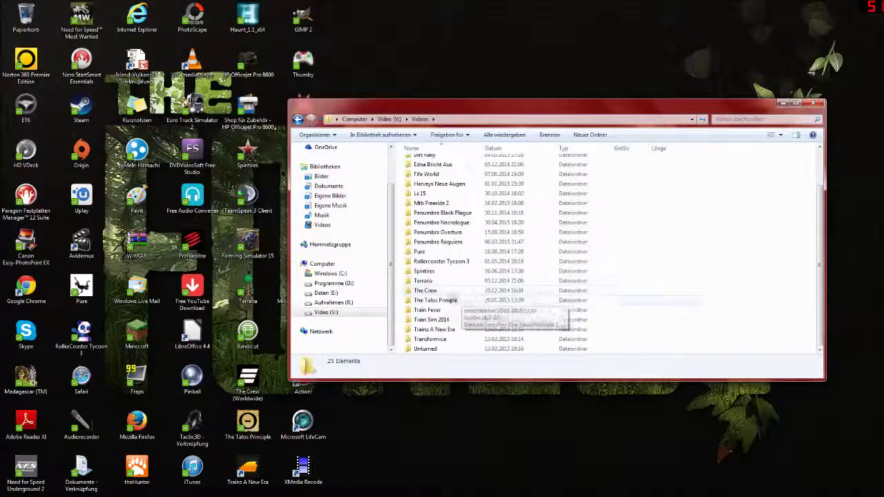
{"action": "double_click", "coordinate": [428, 336]}
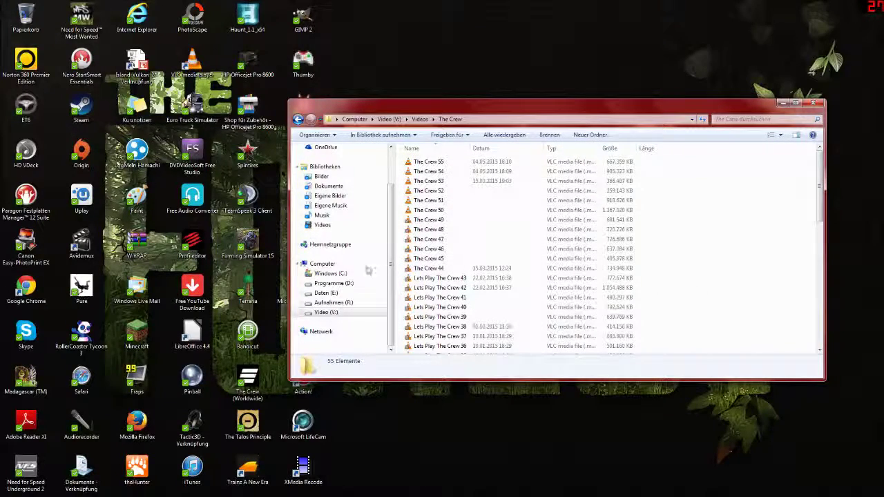
{"action": "left_click", "coordinate": [347, 312]}
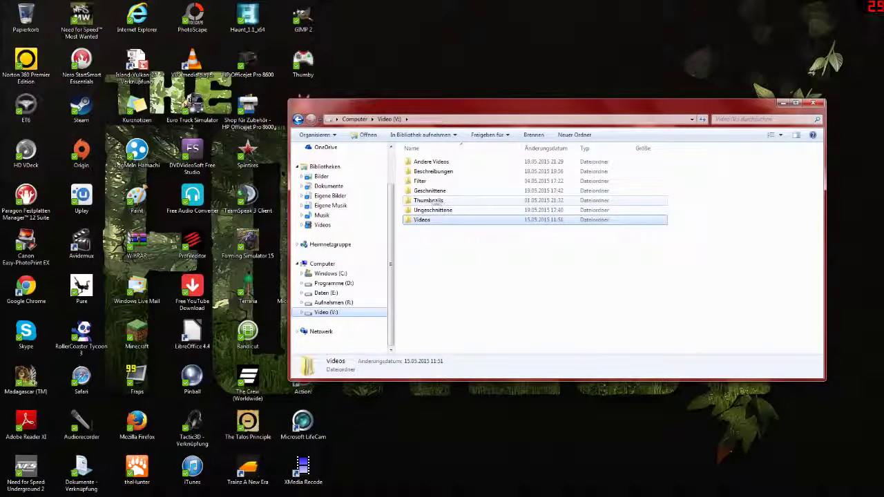
- Reopen the Geschnittene folder and go through the Test segment files again, individually and all together
{"action": "double_click", "coordinate": [429, 191]}
{"action": "left_click", "coordinate": [427, 181]}
{"action": "left_click", "coordinate": [480, 178]}
{"action": "left_click", "coordinate": [527, 177]}
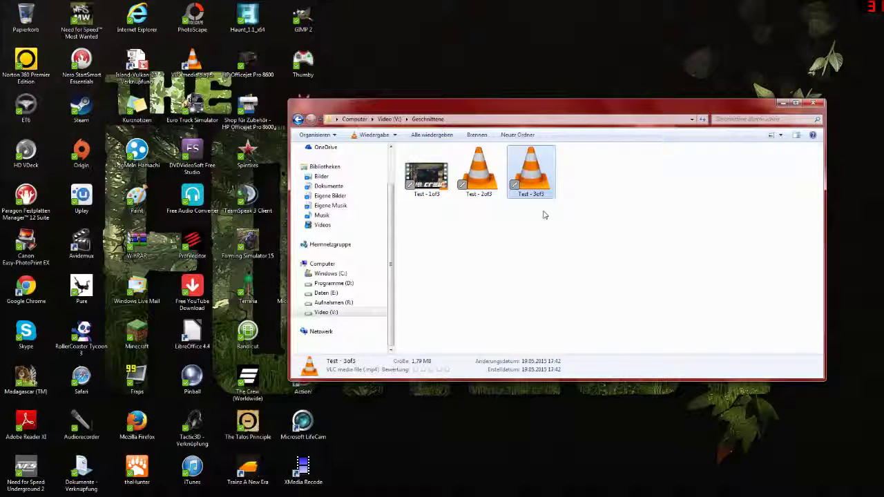
{"action": "key", "text": "ctrl+a"}
{"action": "left_click", "coordinate": [472, 252]}
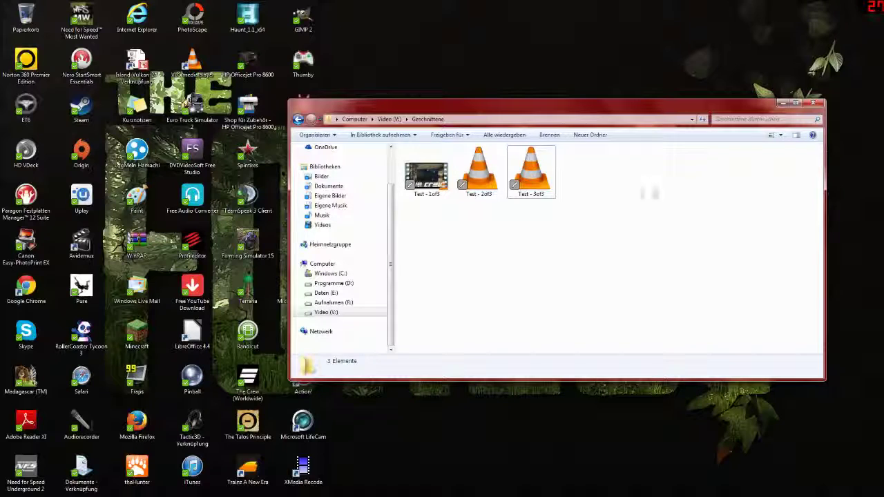
{"action": "key", "text": "Left"}
{"action": "key", "text": "Left"}
{"action": "key", "text": "Right"}
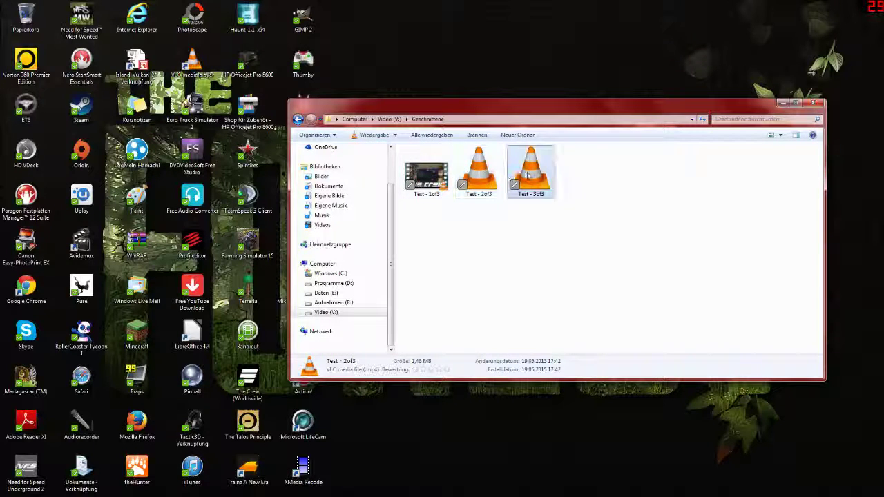
{"action": "left_click", "coordinate": [527, 176]}
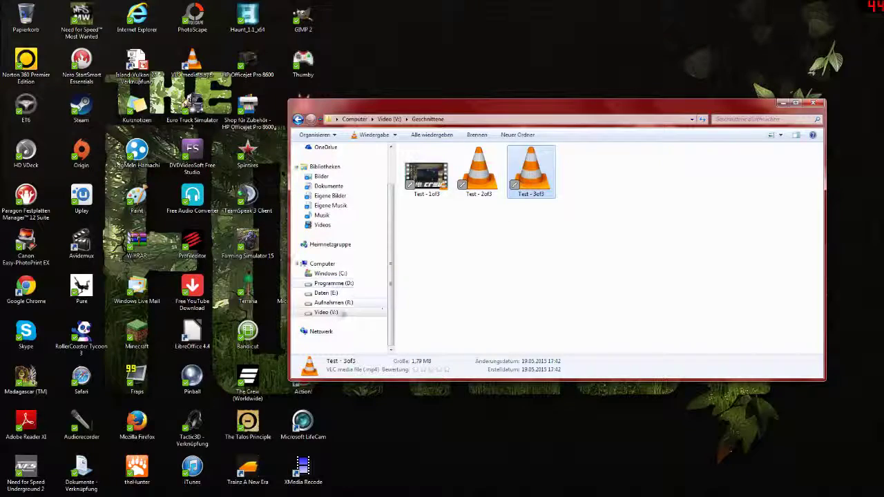
- Look through the game folders inside Videos, return to drive Video (V:), and shift the Explorer window slightly
{"action": "left_click", "coordinate": [326, 312]}
{"action": "double_click", "coordinate": [435, 221]}
{"action": "scroll", "coordinate": [497, 221], "scroll_direction": "down", "scroll_amount": 2}
{"action": "scroll", "coordinate": [447, 213], "scroll_direction": "up", "scroll_amount": 2}
{"action": "scroll", "coordinate": [493, 277], "scroll_direction": "down", "scroll_amount": 2}
{"action": "scroll", "coordinate": [460, 329], "scroll_direction": "up", "scroll_amount": 3}
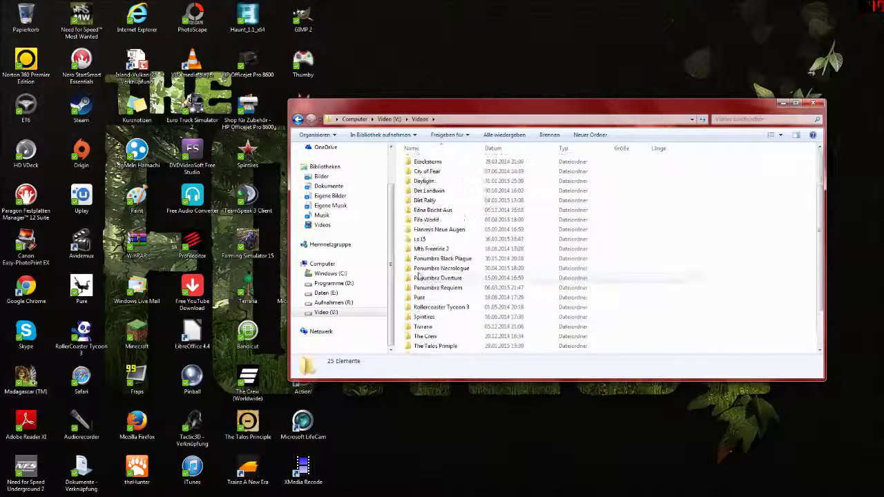
{"action": "left_click", "coordinate": [326, 312]}
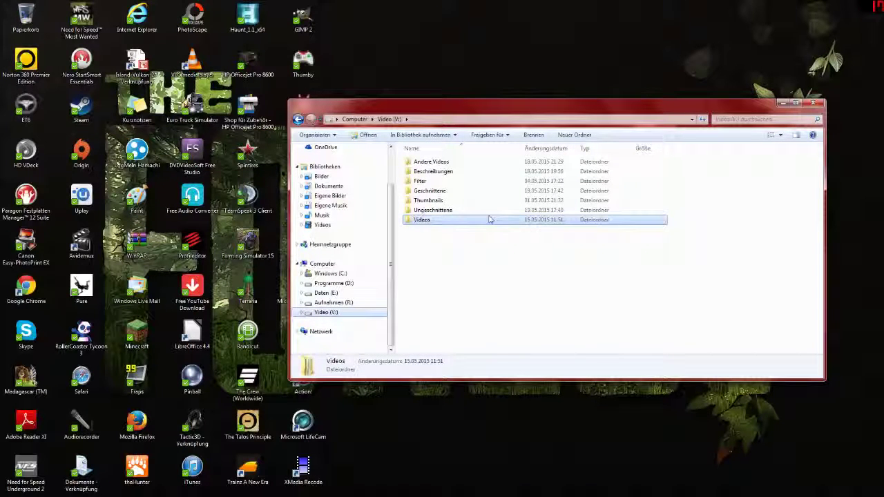
{"action": "mouse_move", "coordinate": [442, 219]}
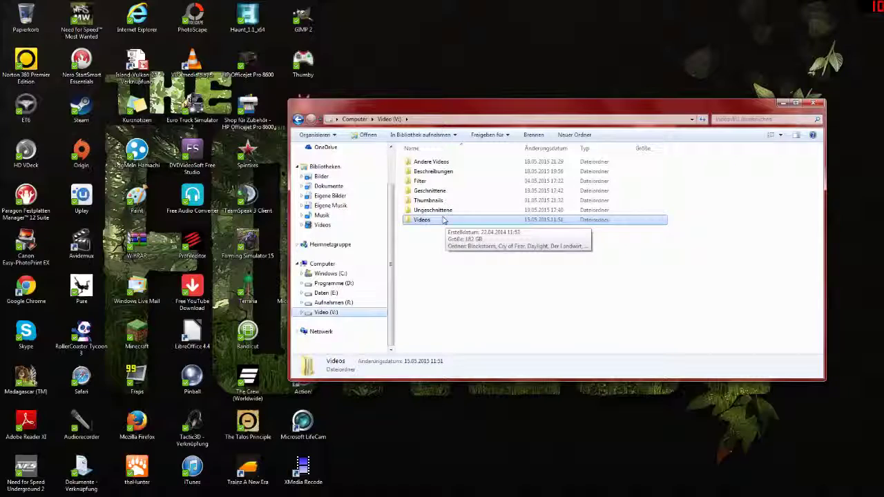
{"action": "left_click_drag", "start_coordinate": [545, 112], "coordinate": [516, 102]}
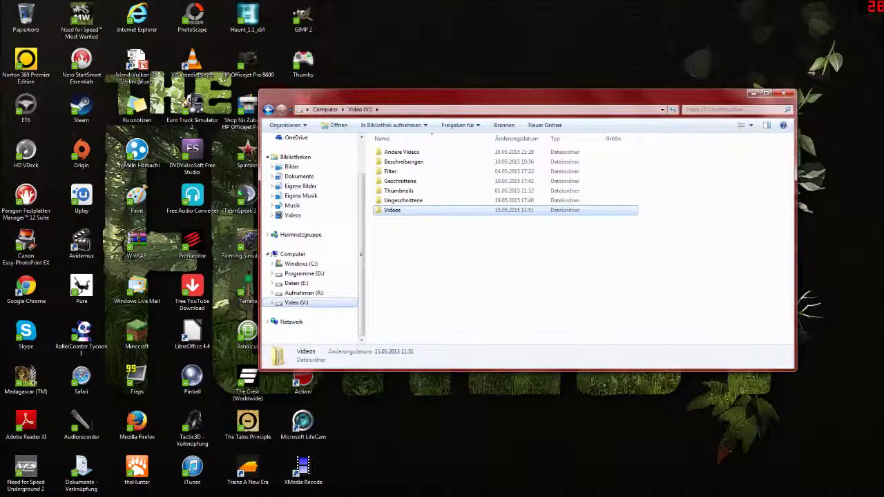
- Open the Geschnittene folder again, play Test - 1of3 in VLC media player, and close the player
{"action": "double_click", "coordinate": [399, 181]}
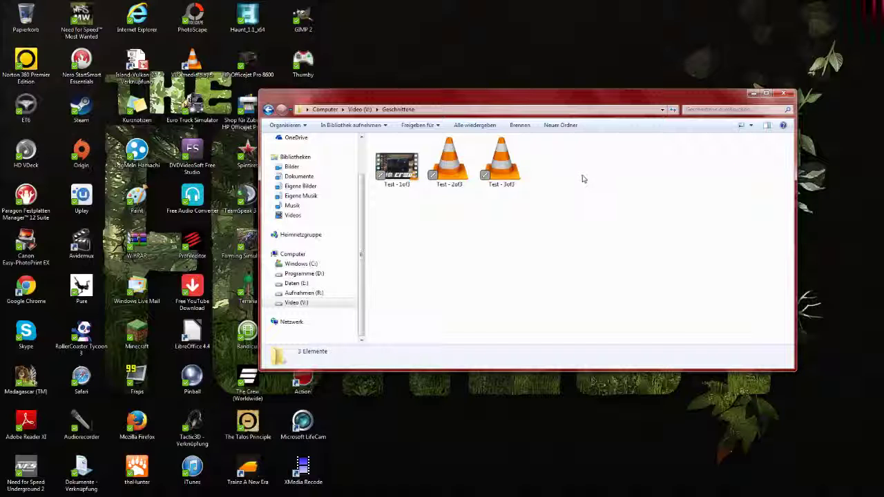
{"action": "left_click_drag", "start_coordinate": [613, 166], "coordinate": [376, 158]}
{"action": "left_click_drag", "start_coordinate": [573, 172], "coordinate": [415, 161]}
{"action": "double_click", "coordinate": [397, 166]}
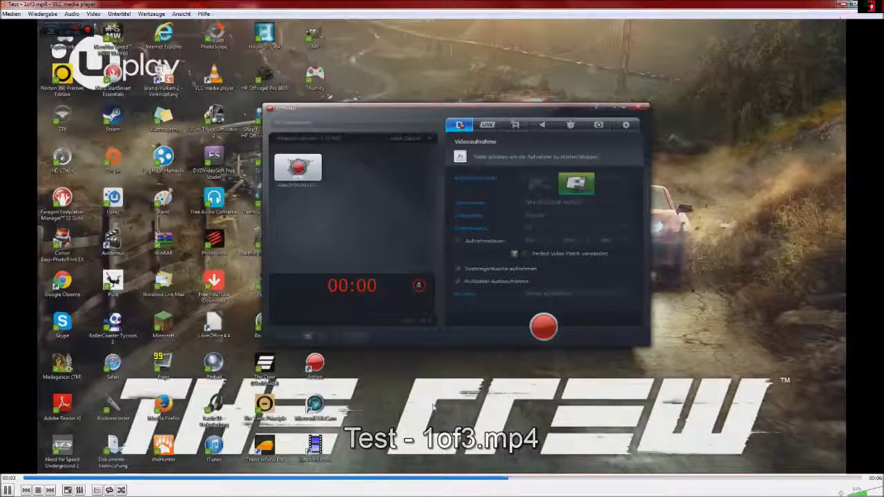
{"action": "key", "text": "alt+F4"}
- Delete all three Test segment files from the Geschnittene folder and close the Explorer window
{"action": "key", "text": "ctrl+a"}
{"action": "right_click", "coordinate": [443, 160]}
{"action": "left_click", "coordinate": [468, 273]}
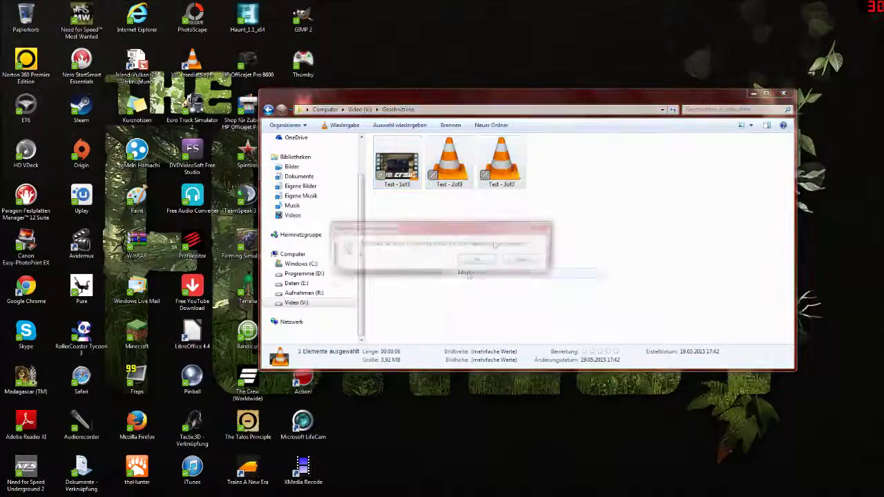
{"action": "left_click", "coordinate": [481, 260]}
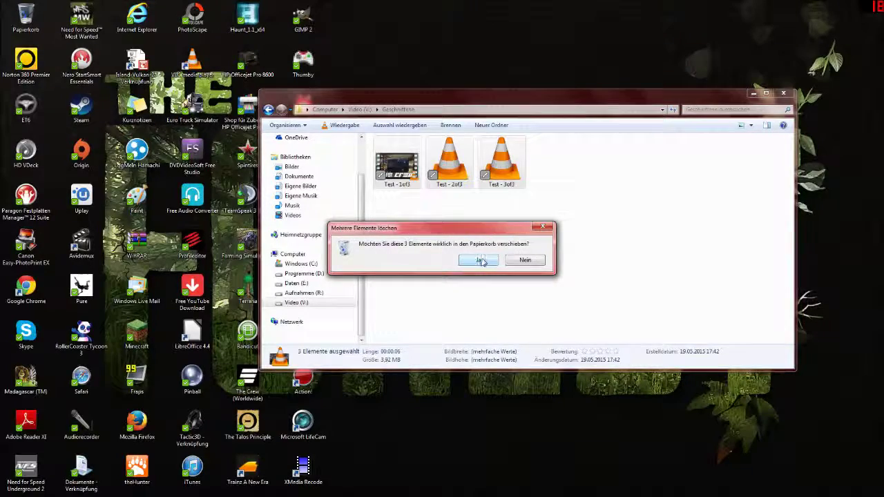
{"action": "key", "text": "alt+F4"}
- Empty the recycle bin and close its window
{"action": "double_click", "coordinate": [26, 17]}
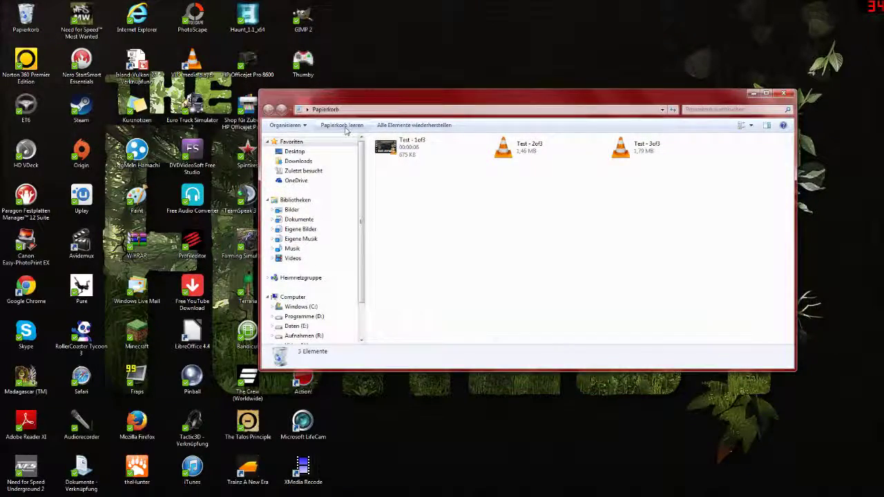
{"action": "left_click", "coordinate": [341, 125]}
{"action": "key", "text": "Return"}
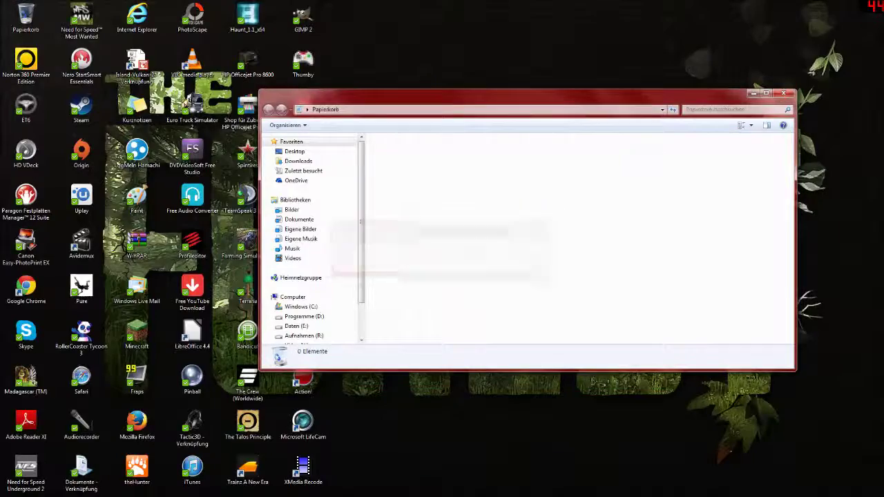
{"action": "left_click_drag", "start_coordinate": [680, 103], "coordinate": [579, 99]}
{"action": "left_click", "coordinate": [679, 90]}
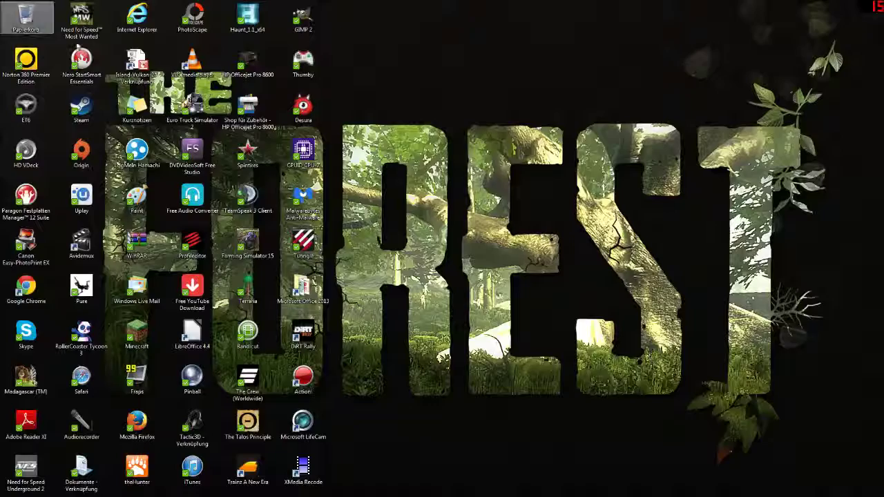
{"action": "left_click_drag", "start_coordinate": [819, 7], "coordinate": [820, 172]}
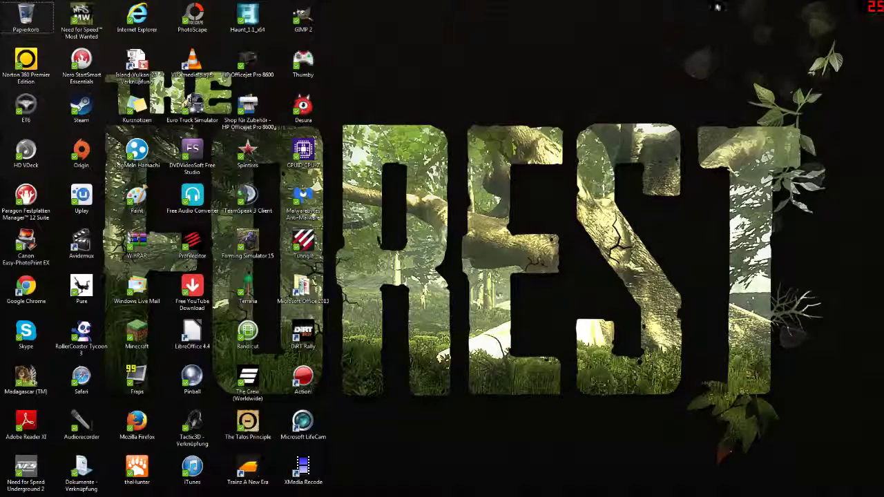
{"action": "mouse_move", "coordinate": [869, 11]}
{"action": "left_mouse_down"}
{"action": "mouse_move", "coordinate": [277, 126]}
{"action": "mouse_move", "coordinate": [51, 315]}
{"action": "mouse_move", "coordinate": [14, 403]}
{"action": "mouse_move", "coordinate": [57, 489]}
{"action": "mouse_move", "coordinate": [13, 489]}
{"action": "mouse_move", "coordinate": [868, 11]}
{"action": "left_mouse_up"}
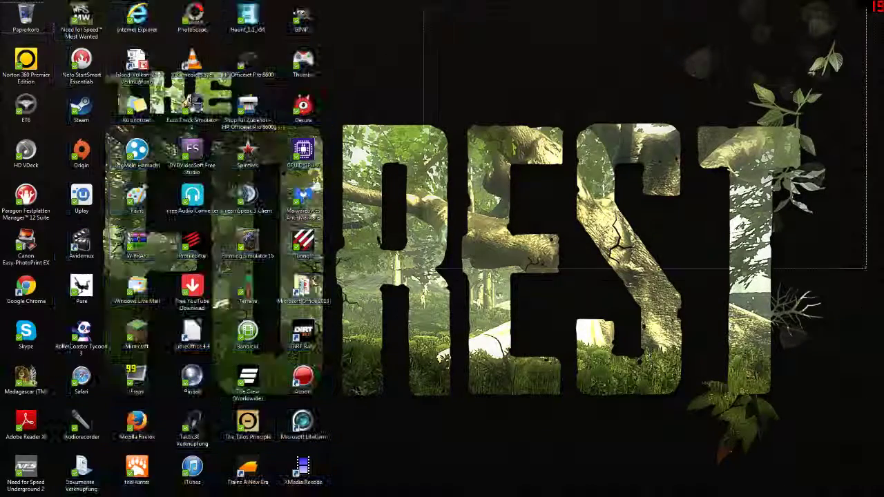
{"action": "left_click_drag", "start_coordinate": [463, 149], "coordinate": [201, 69]}
{"action": "left_click_drag", "start_coordinate": [456, 191], "coordinate": [688, 314]}
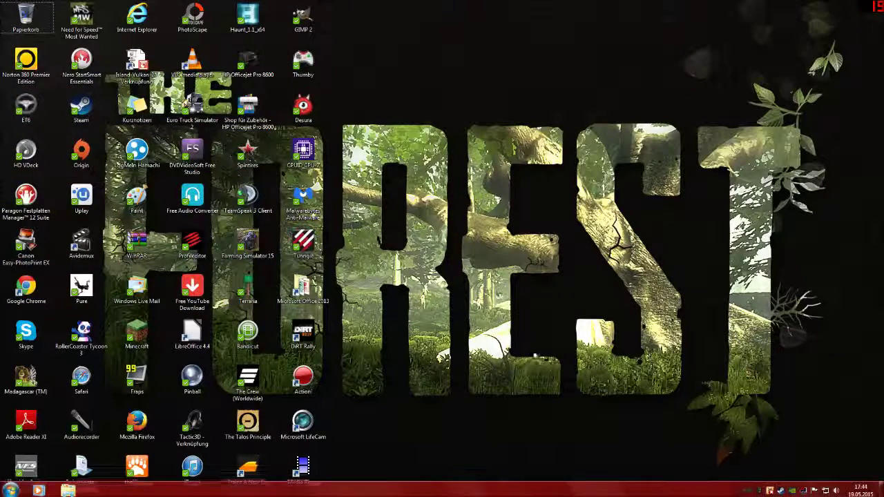